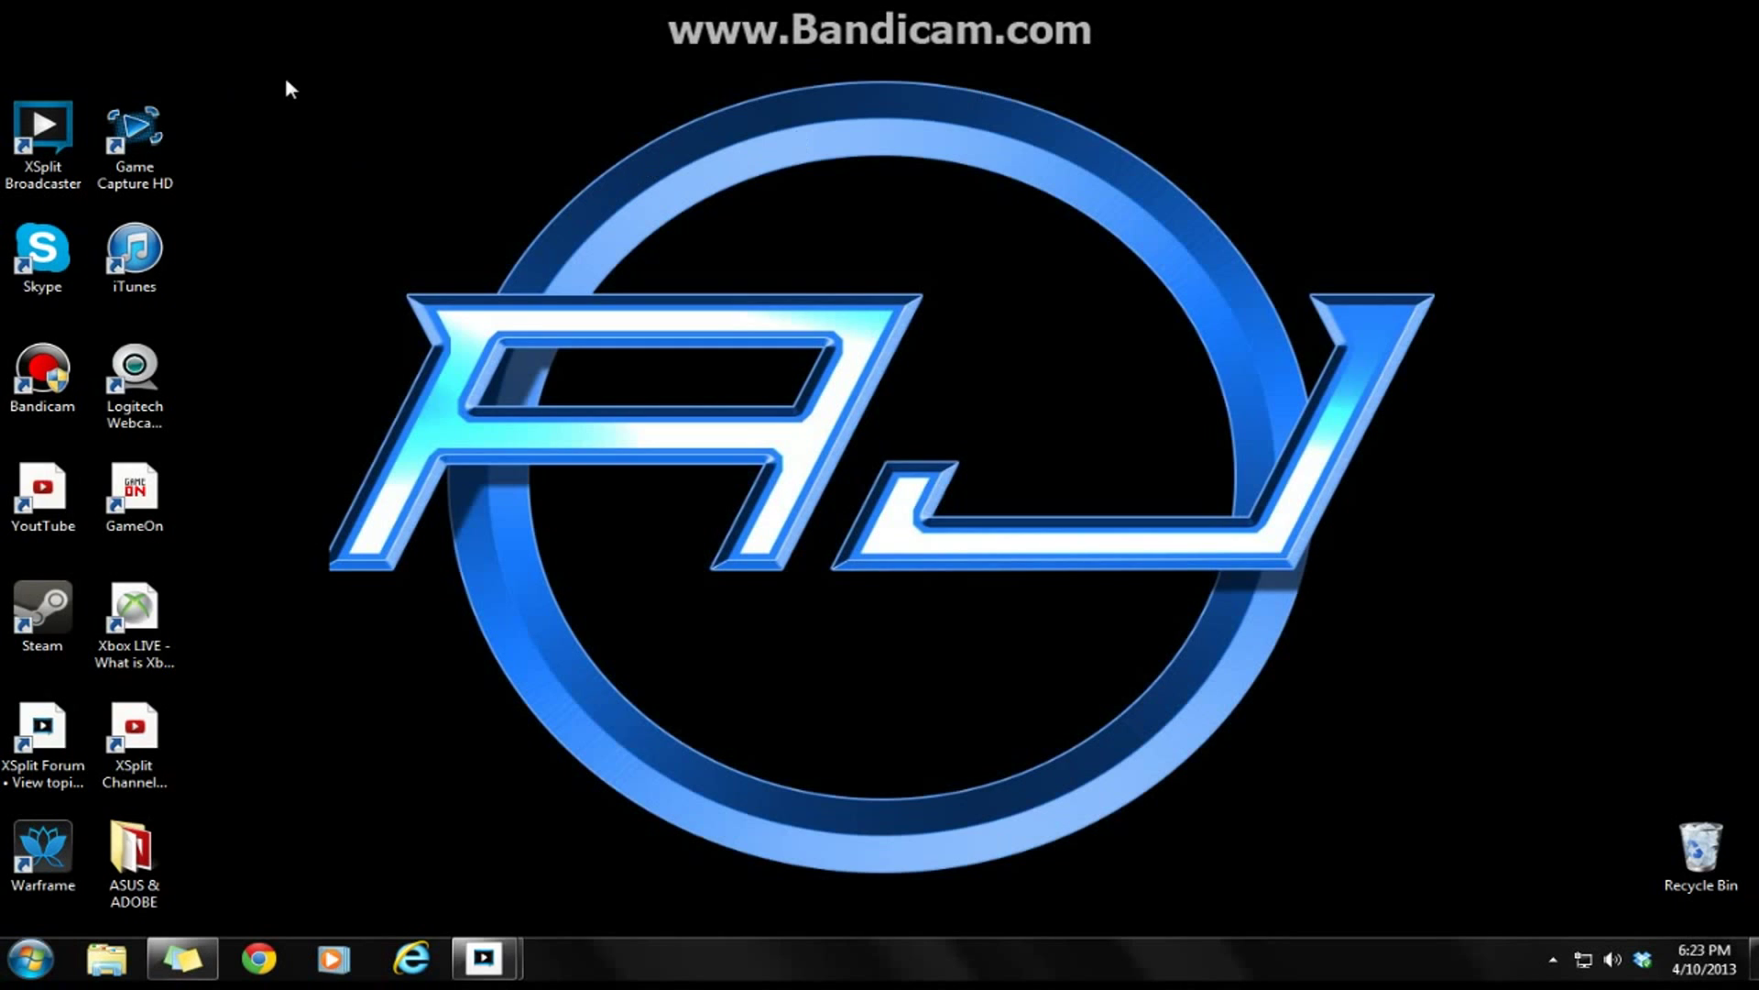
# Step: Launch XSplit, set scene transitions to None, and enable Elgato Game Capture HD in the xbox scene
pyautogui.doubleClick(43, 137)
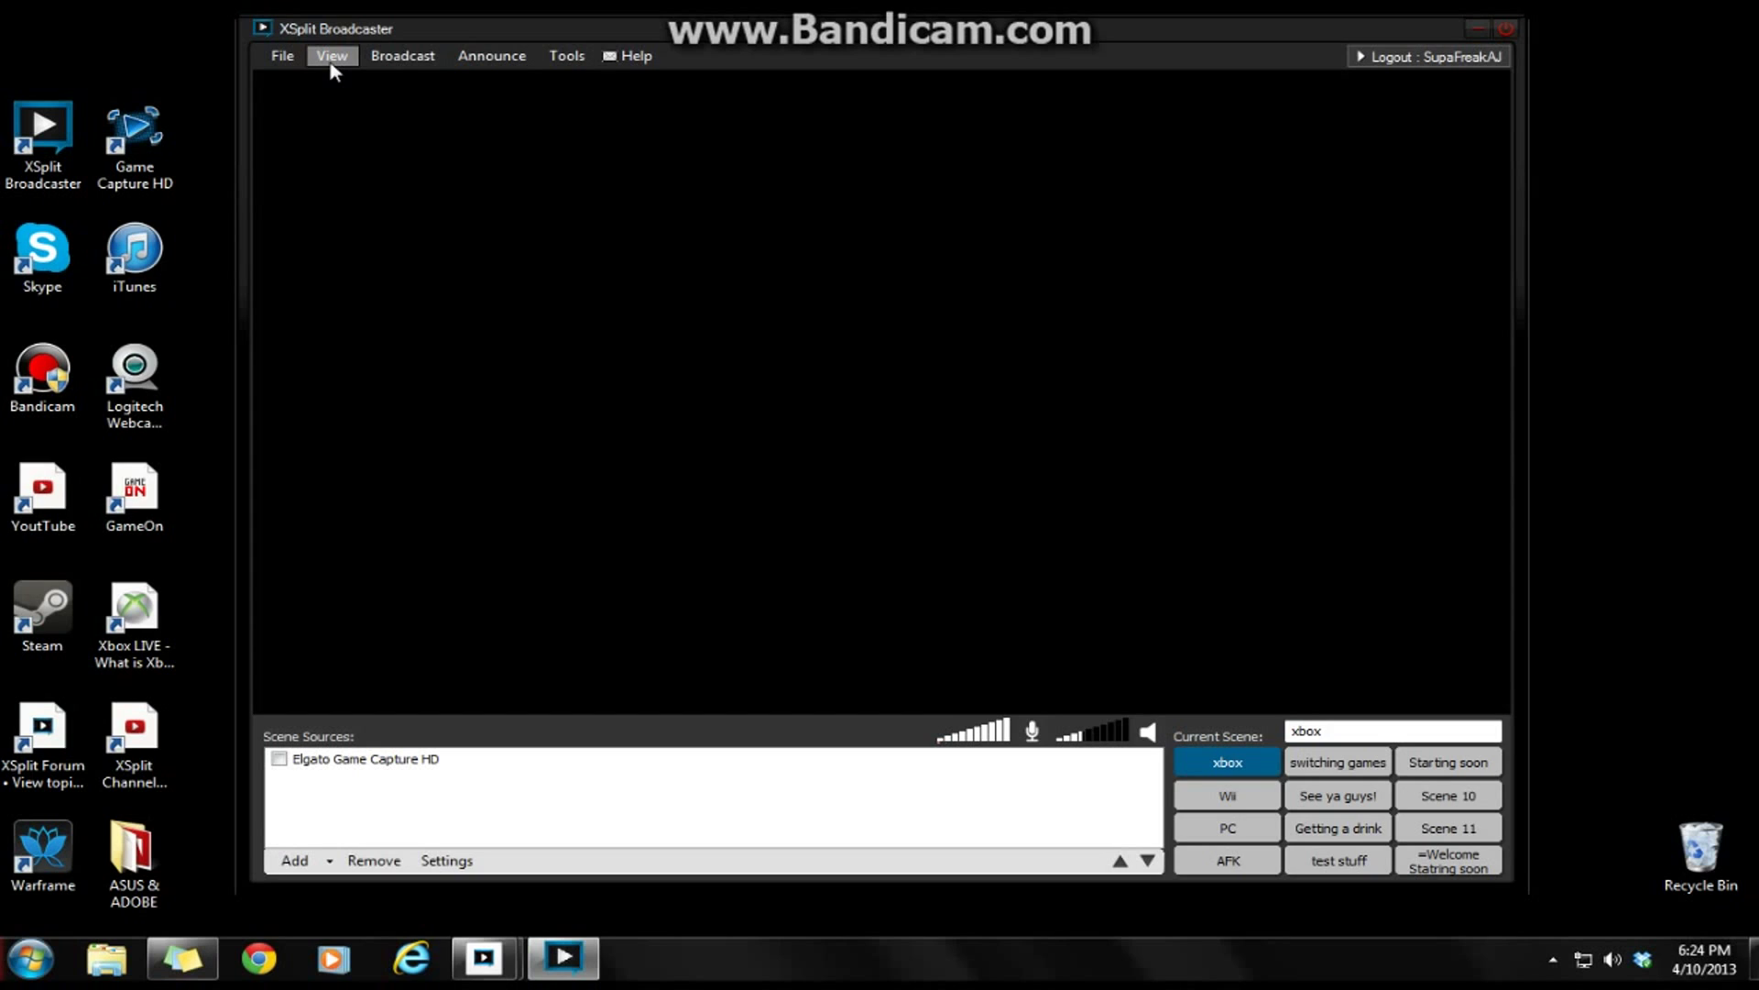
pyautogui.click(330, 62)
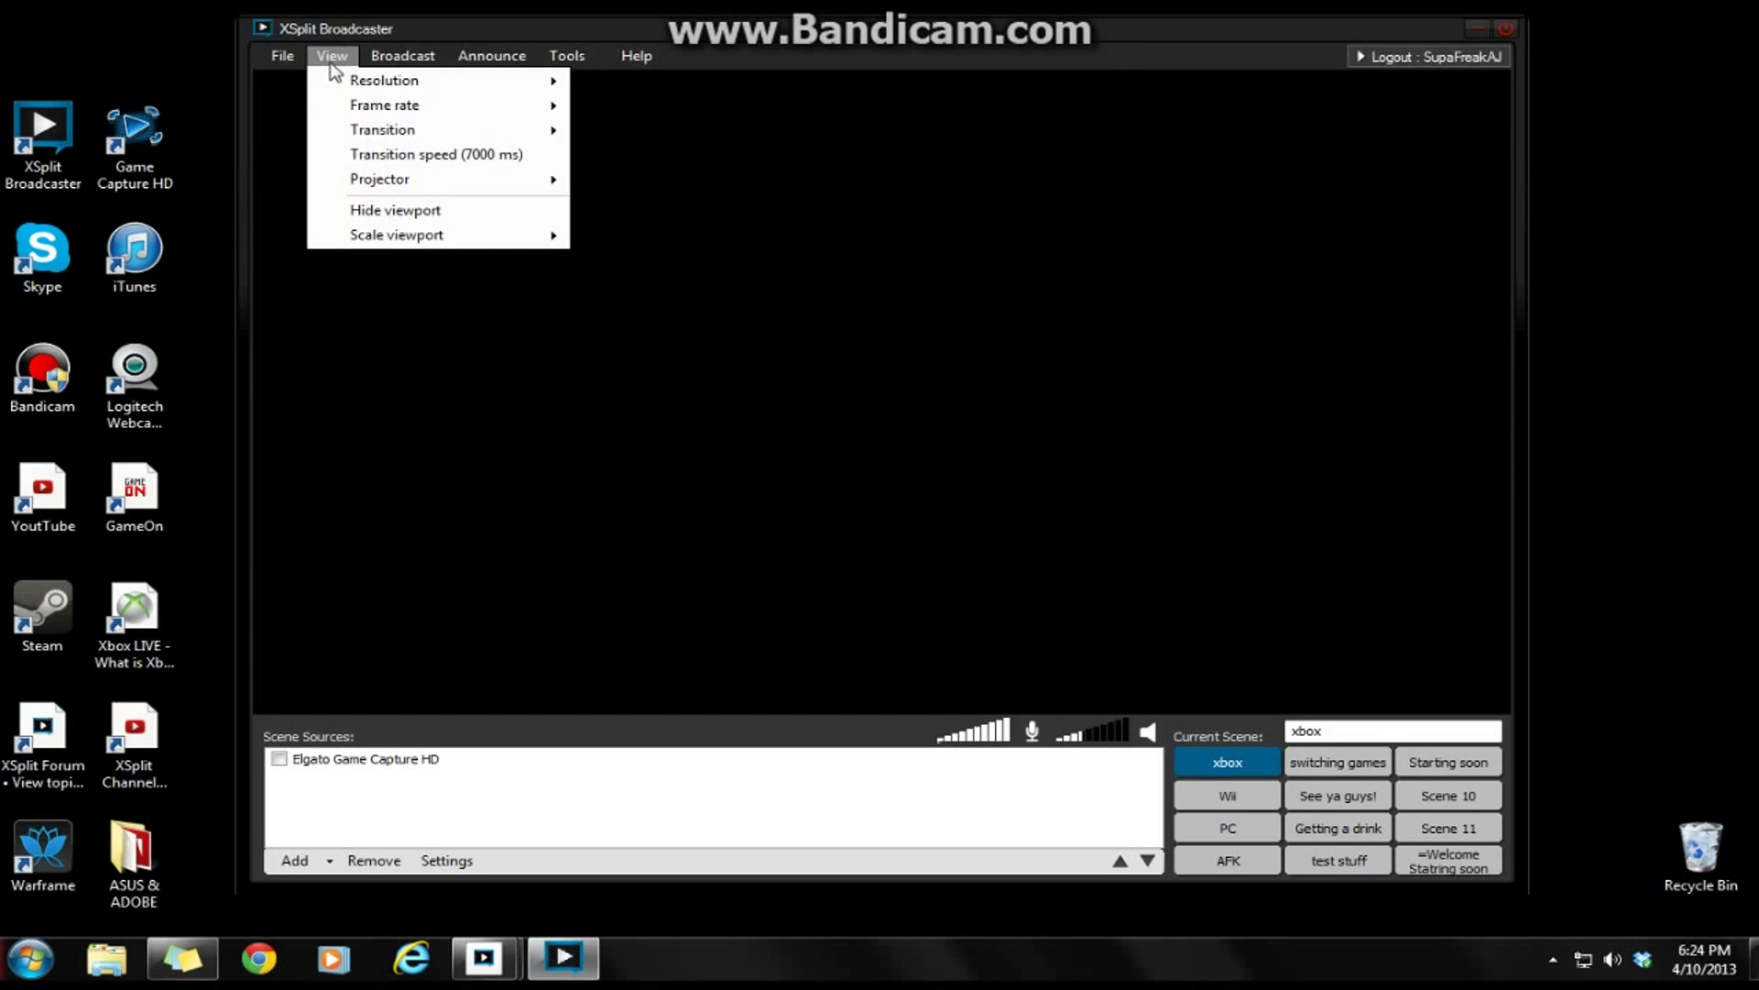
pyautogui.click(1261, 833)
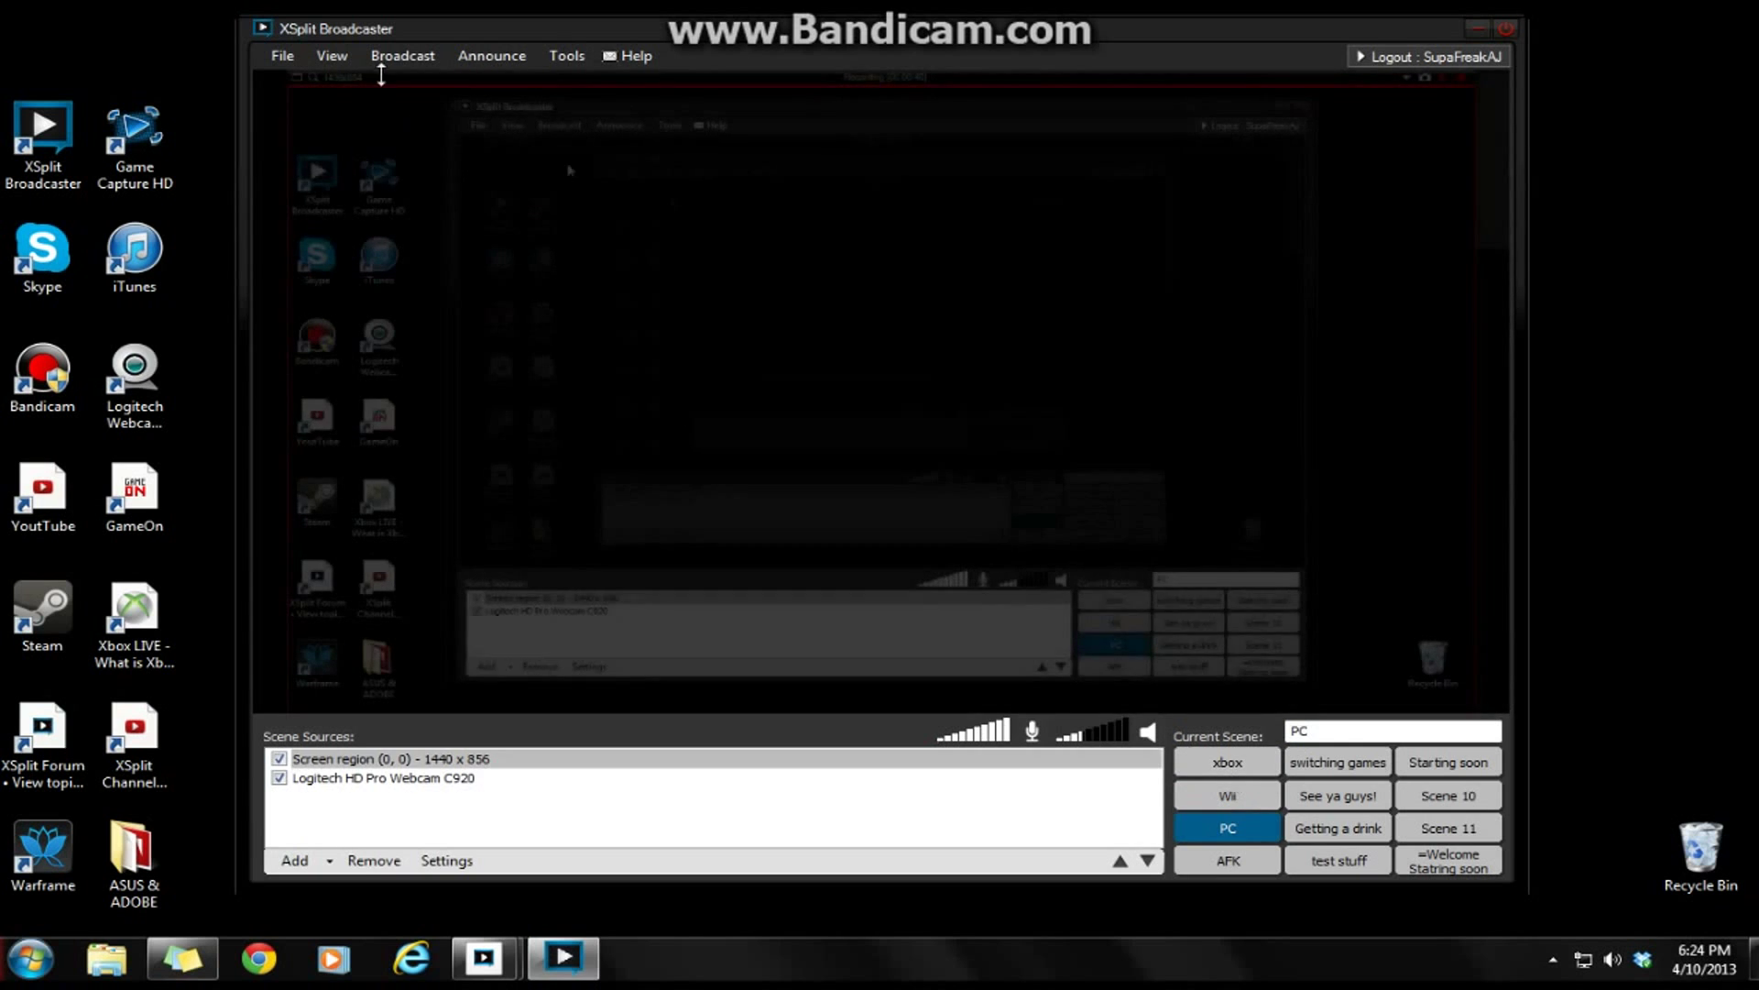
pyautogui.click(331, 56)
pyautogui.moveTo(382, 129)
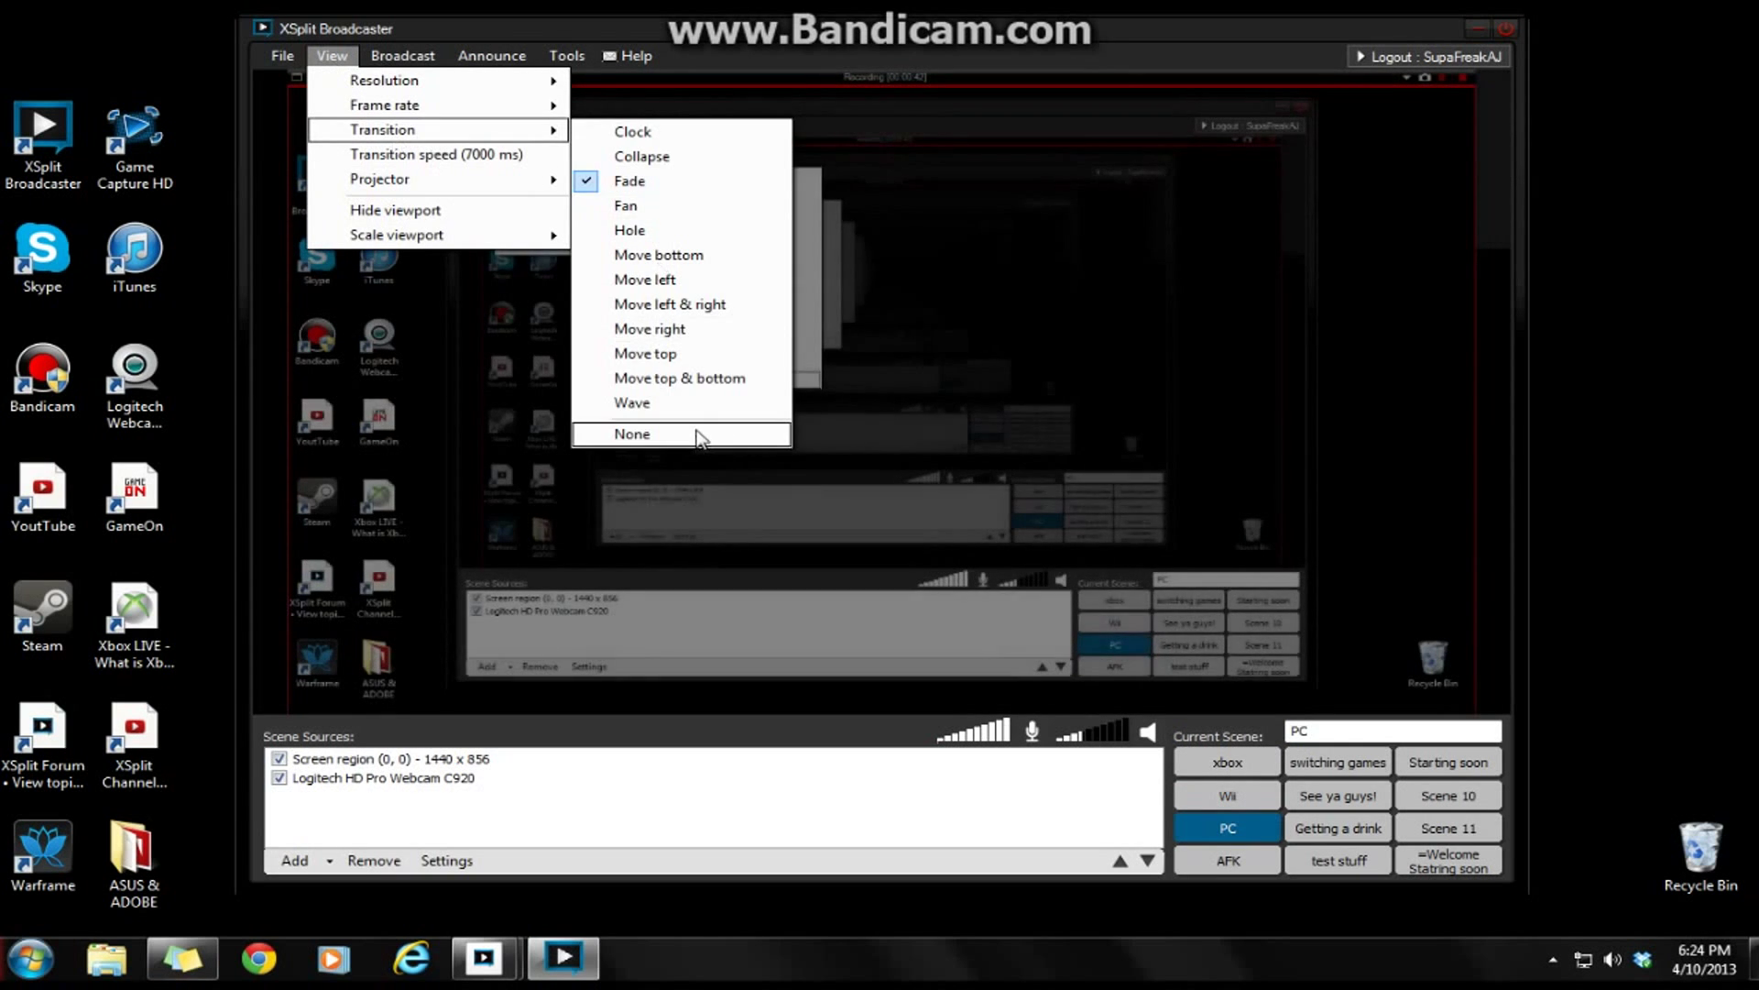
pyautogui.click(698, 438)
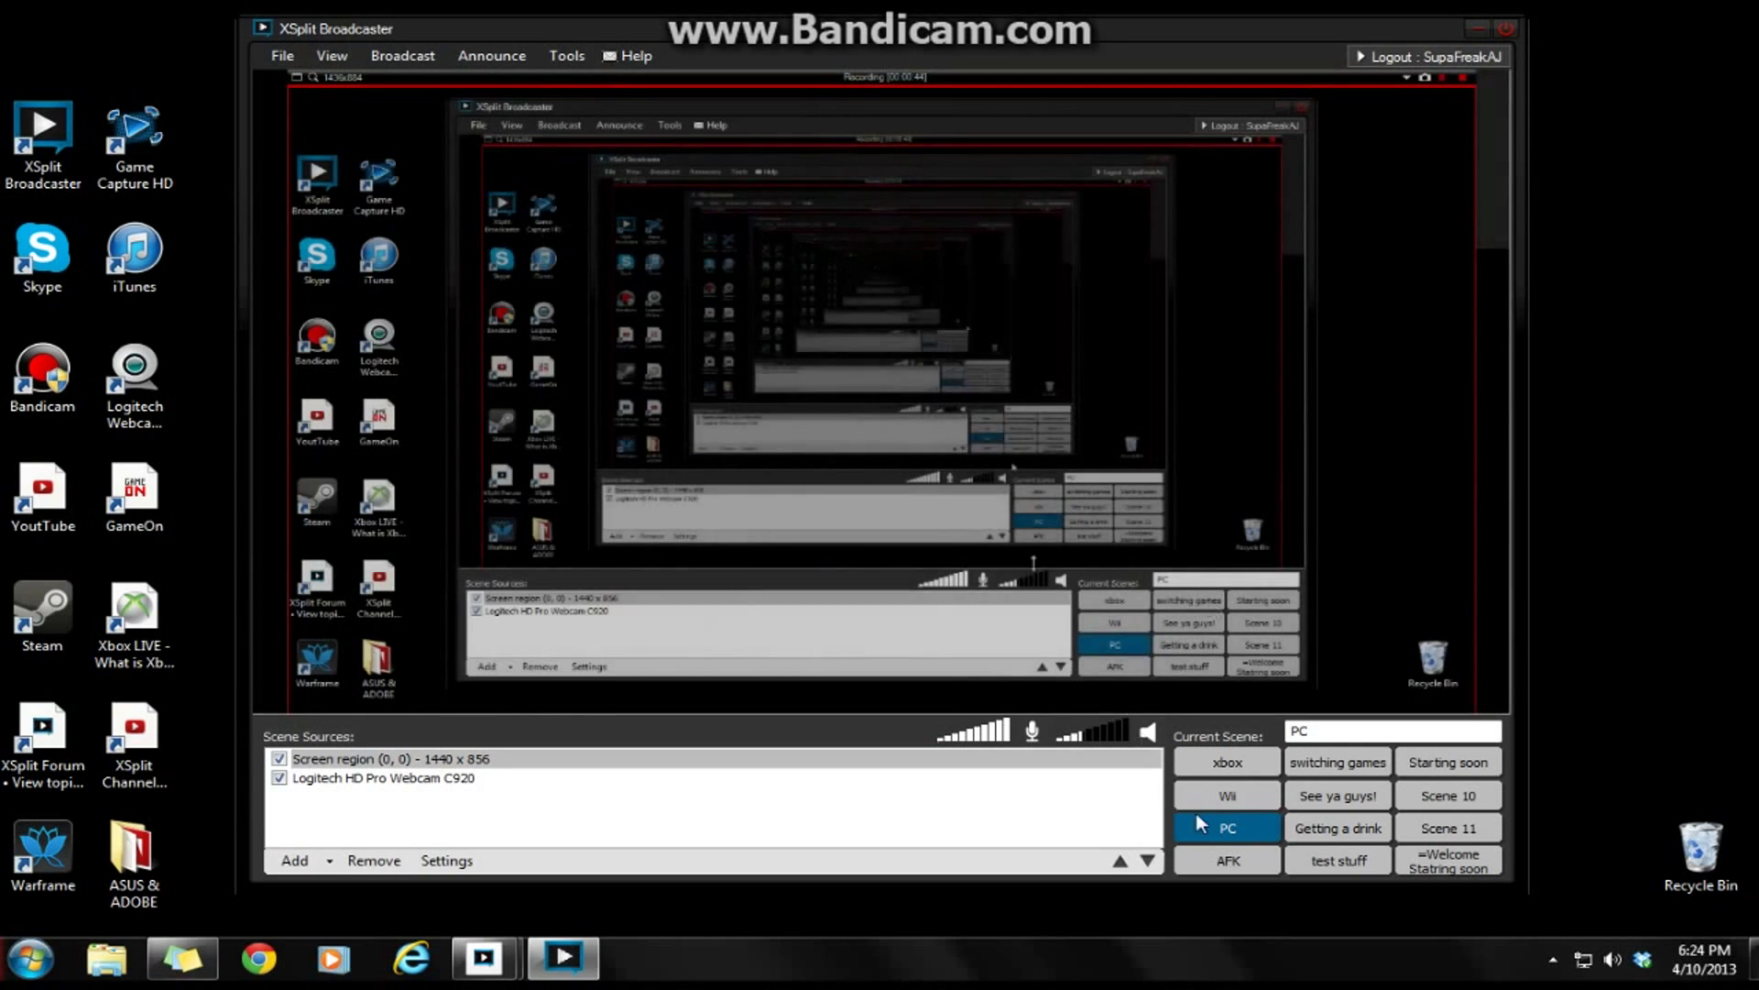
pyautogui.click(1218, 768)
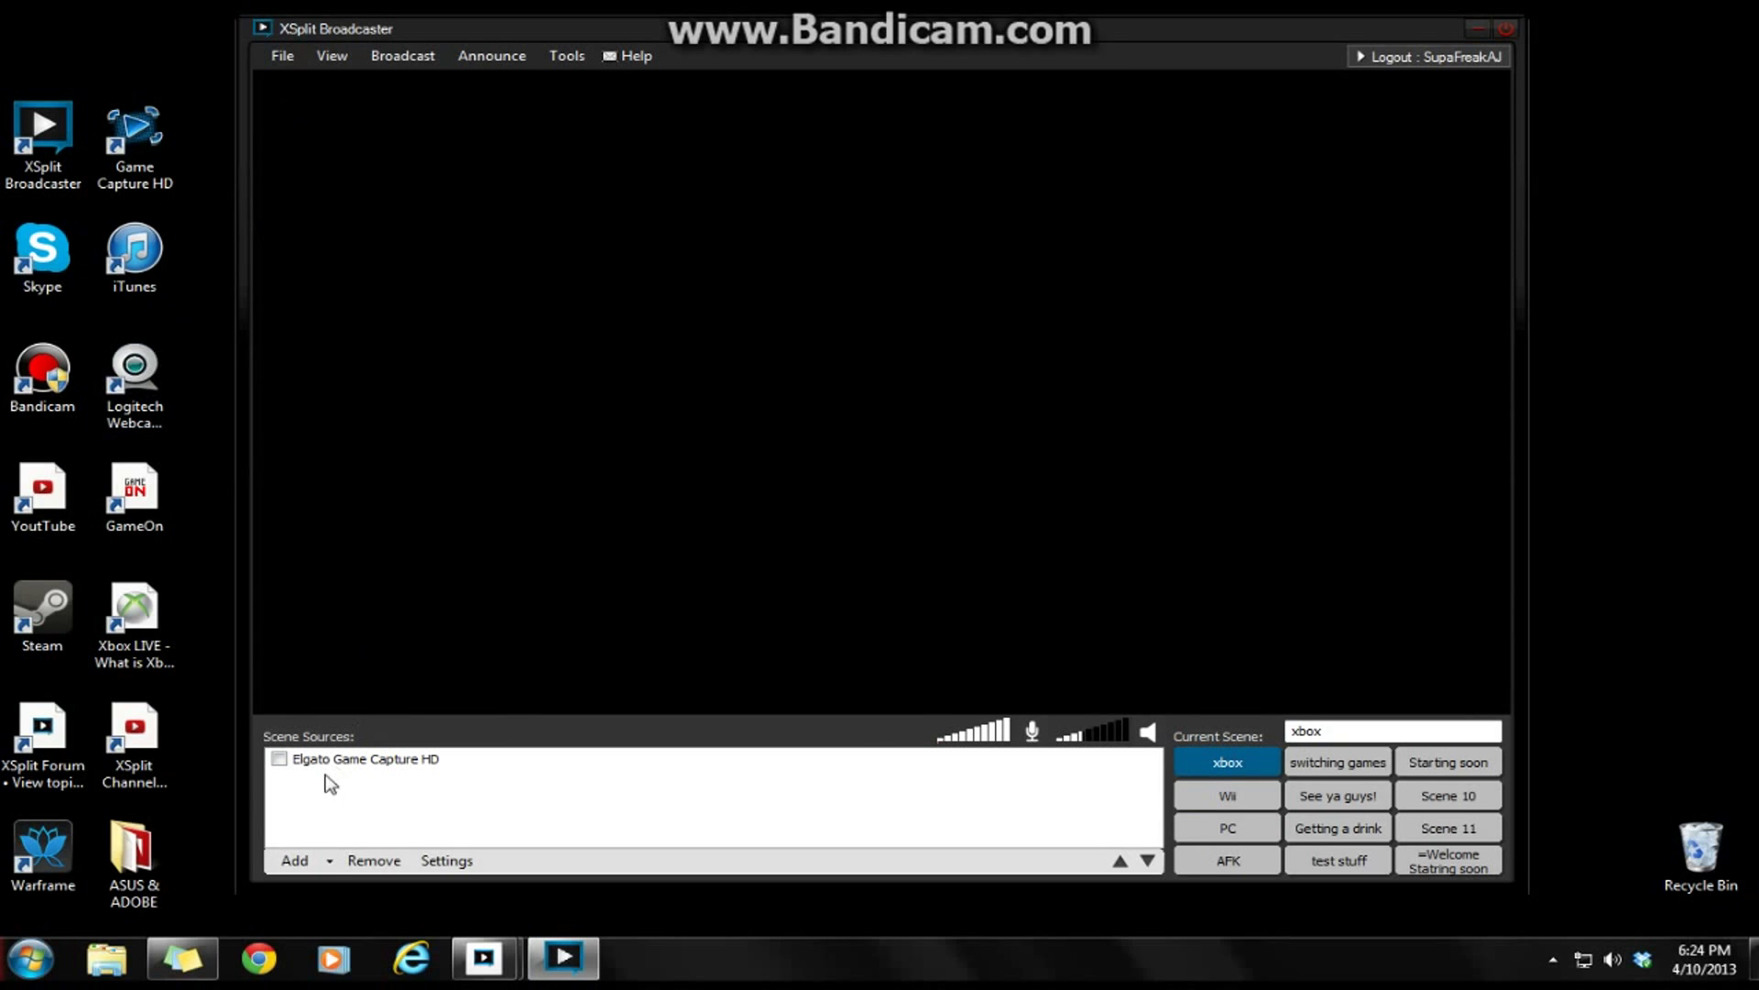
pyautogui.click(279, 760)
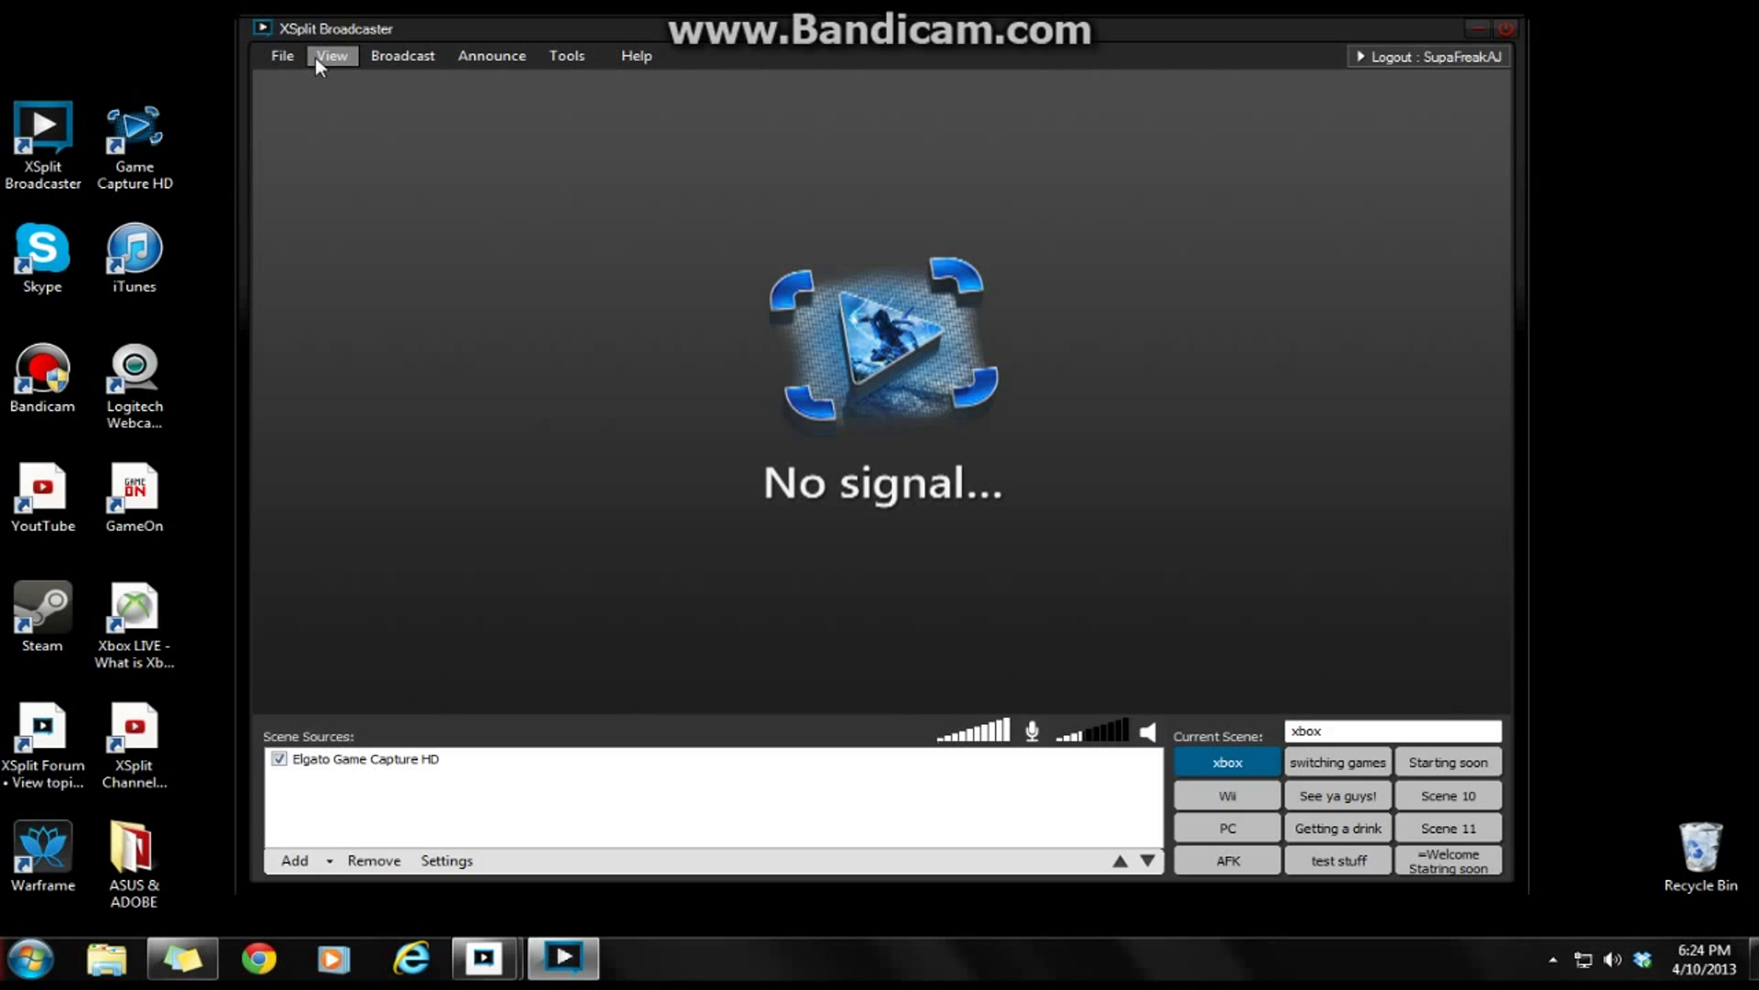
# Step: Set the broadcast resolution to 768 x 432, dismissing the custom resolution editor
pyautogui.click(314, 57)
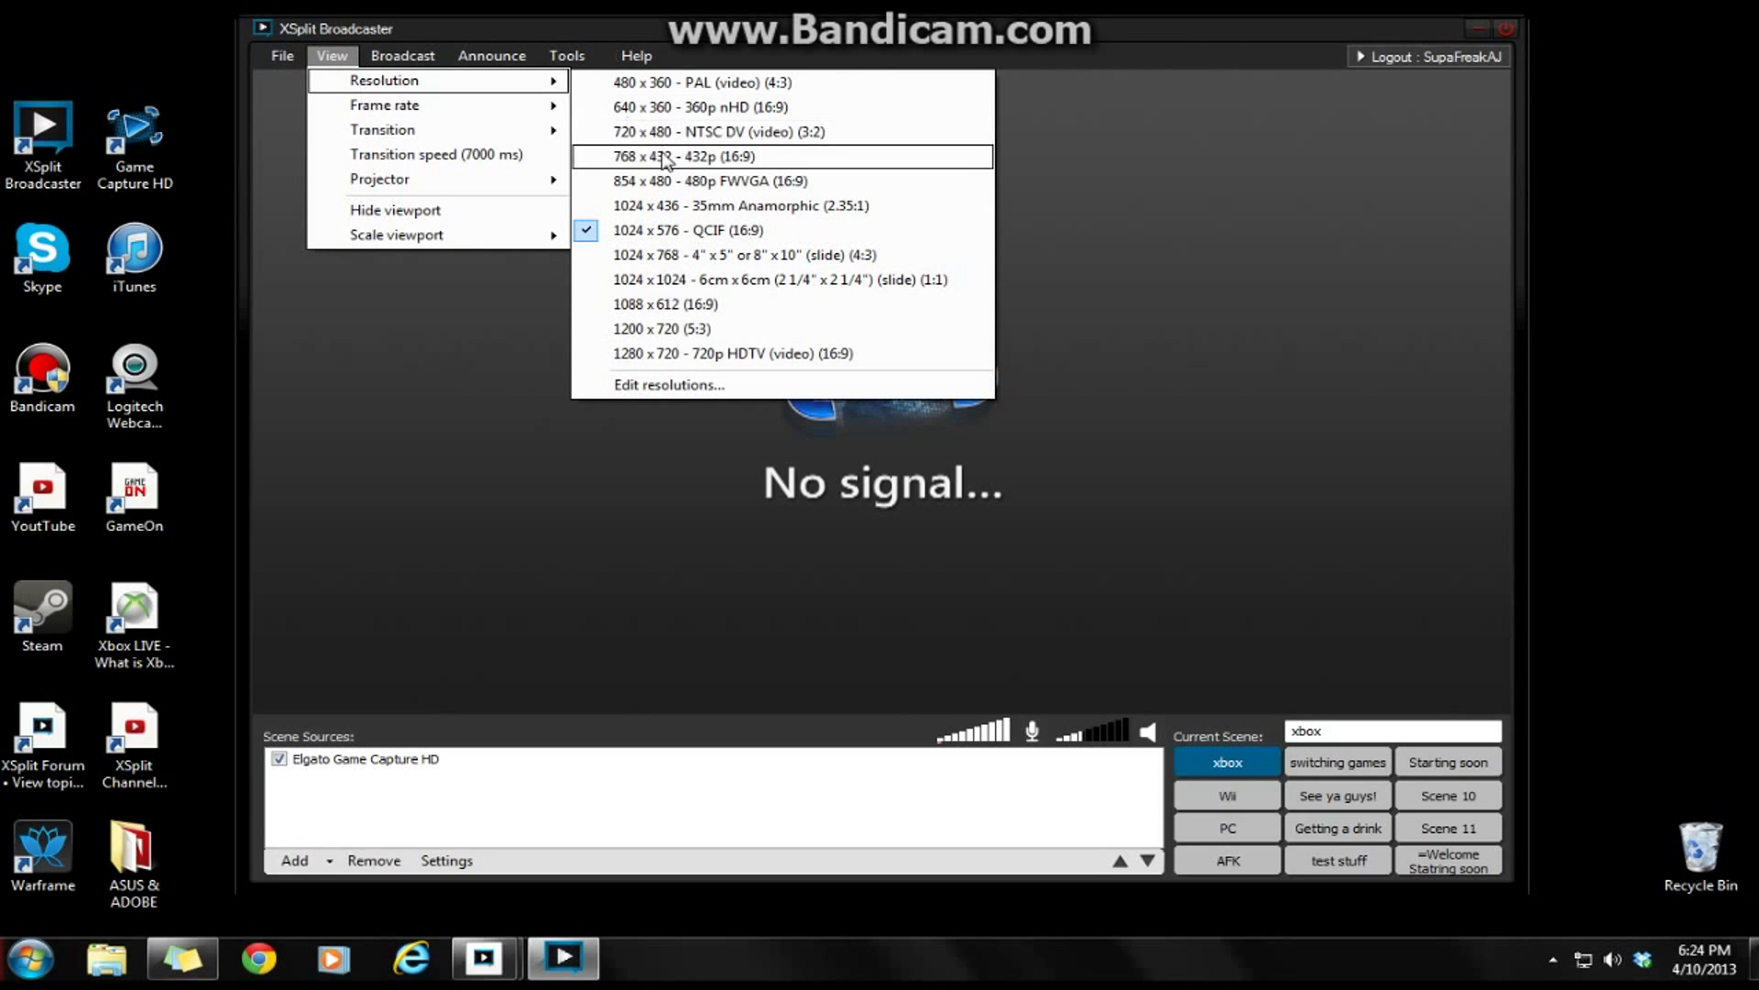
pyautogui.moveTo(385, 81)
pyautogui.click(681, 166)
pyautogui.click(488, 136)
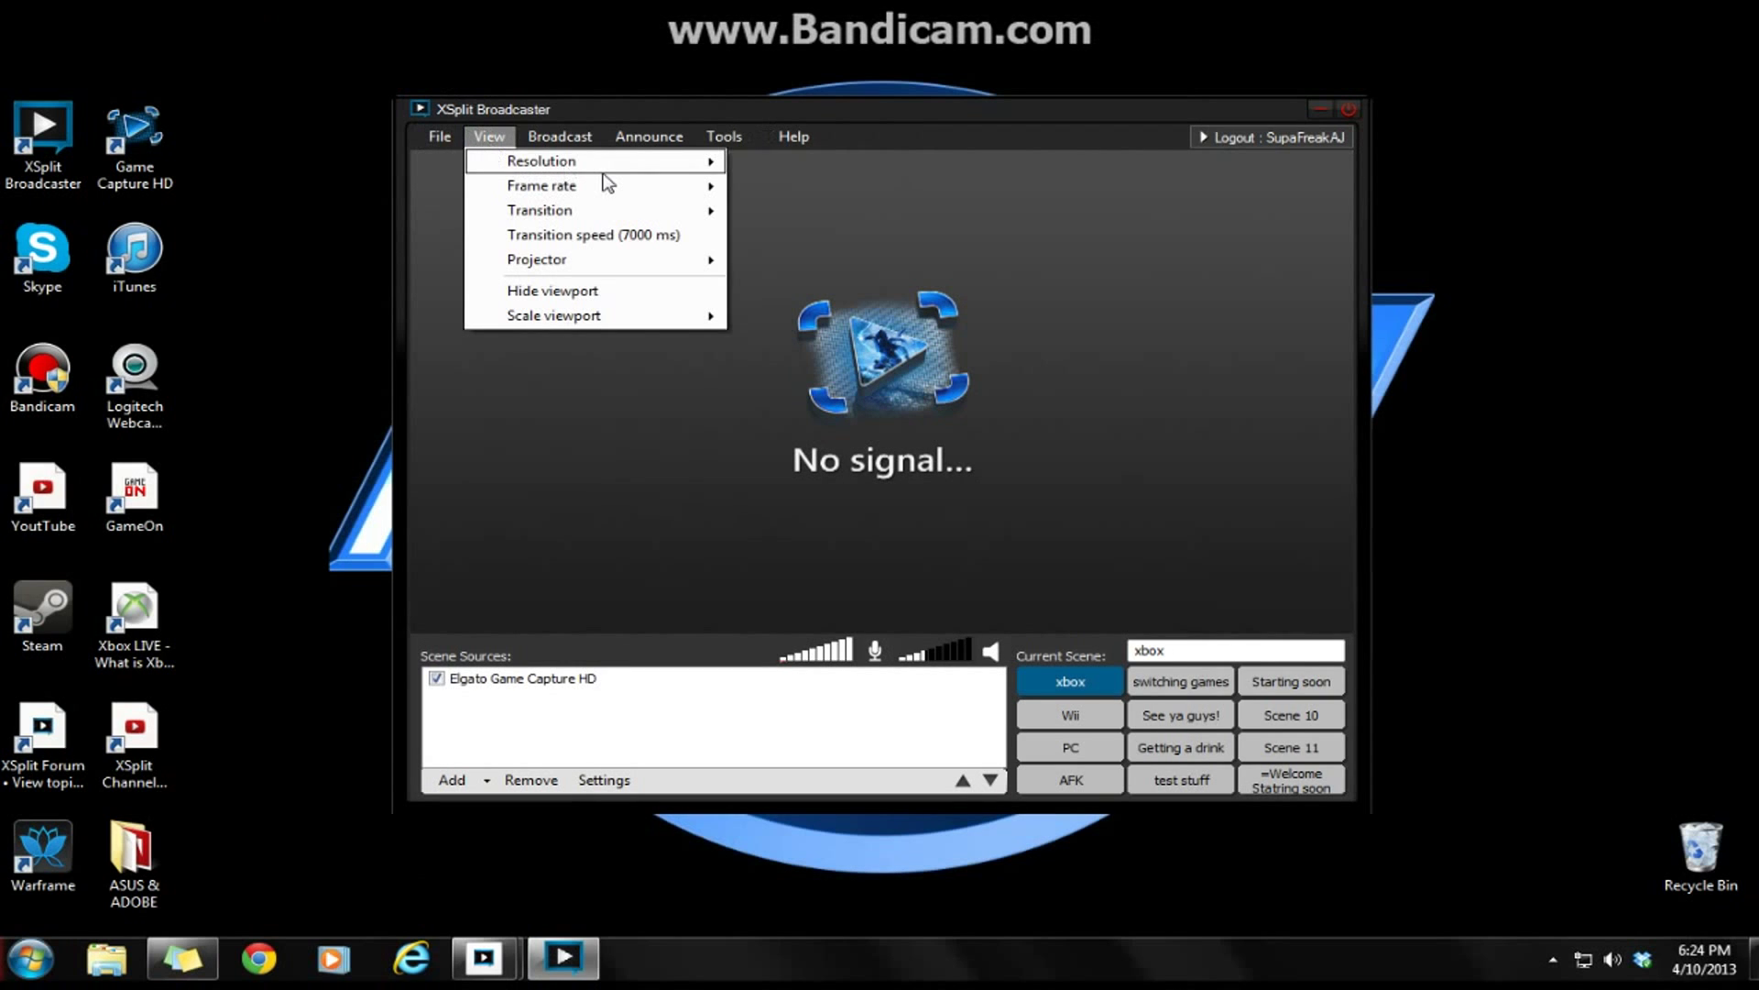
pyautogui.click(824, 466)
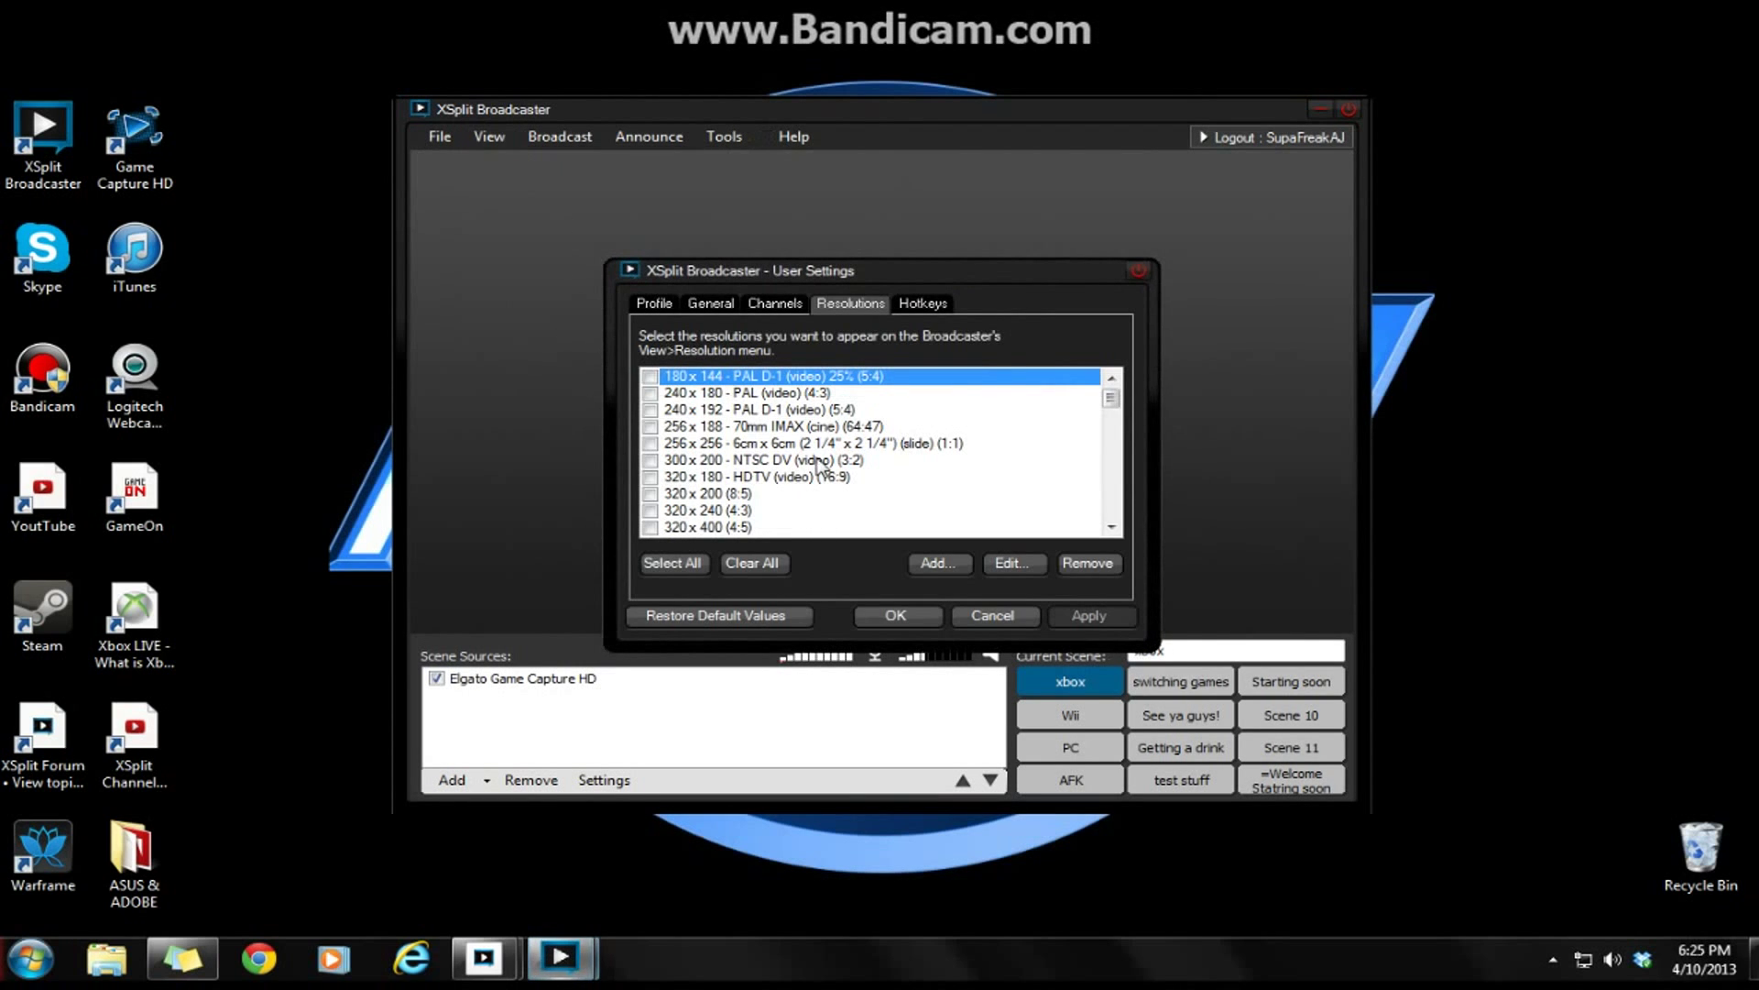
pyautogui.scroll(-3, 1112, 414)
pyautogui.scroll(3, 1111, 413)
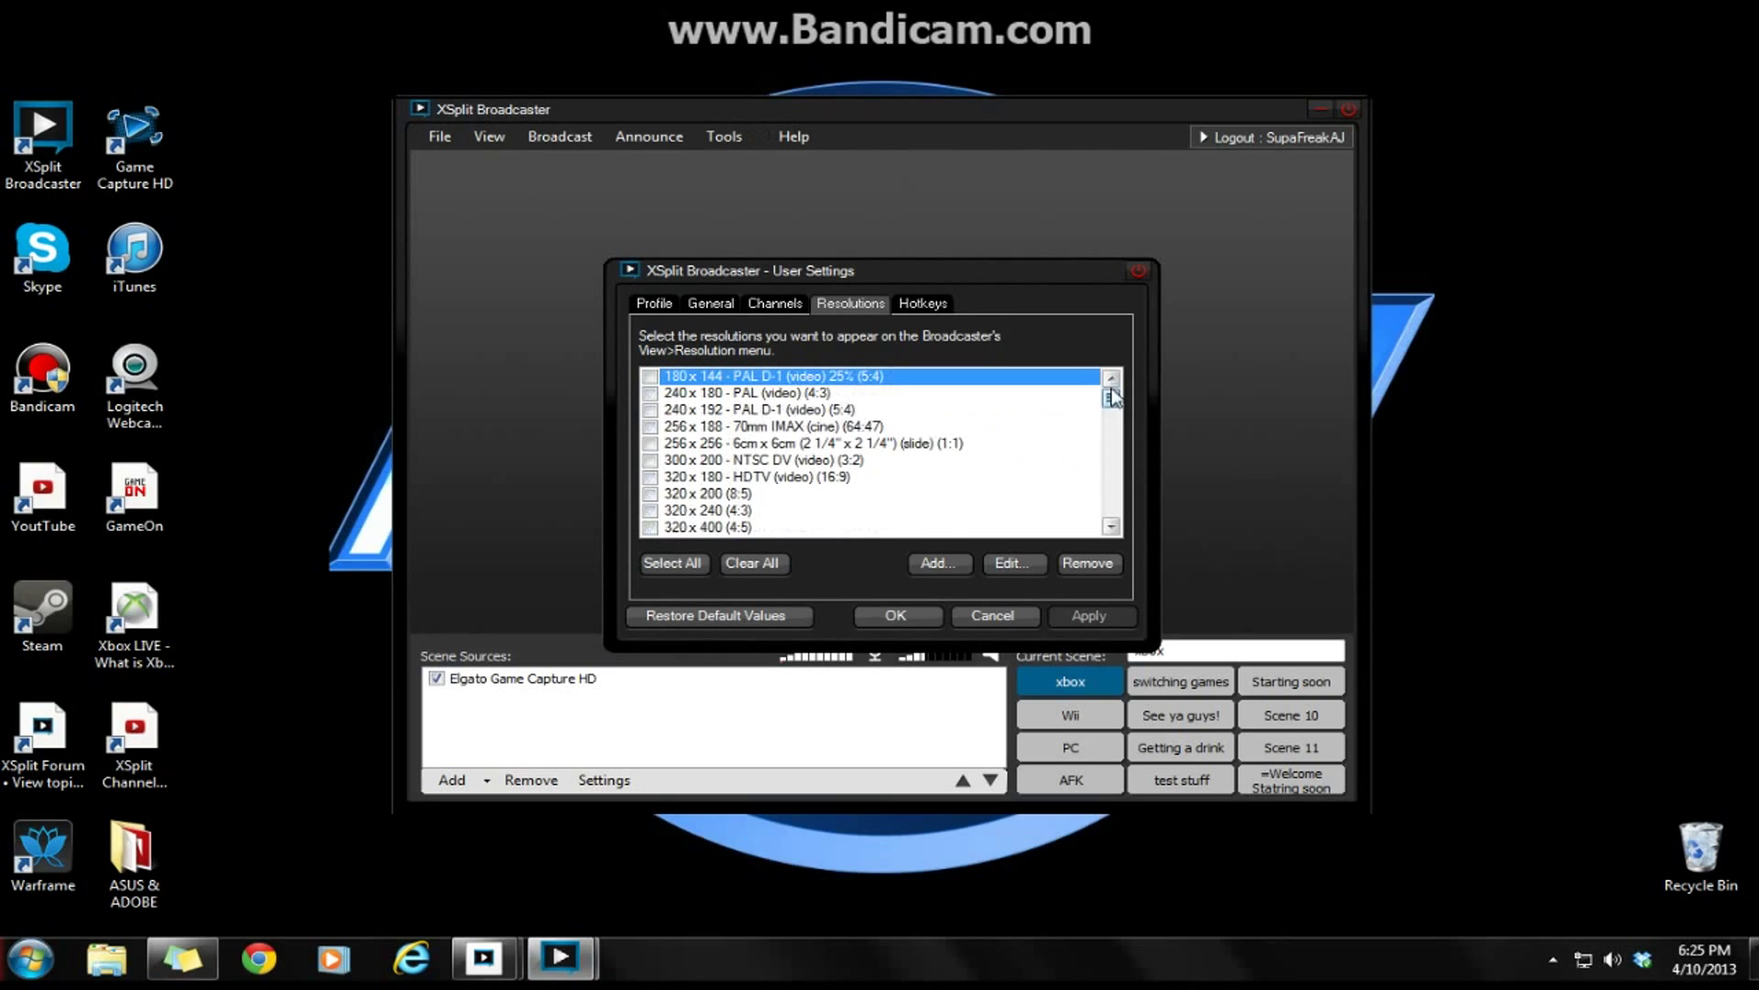
pyautogui.click(957, 565)
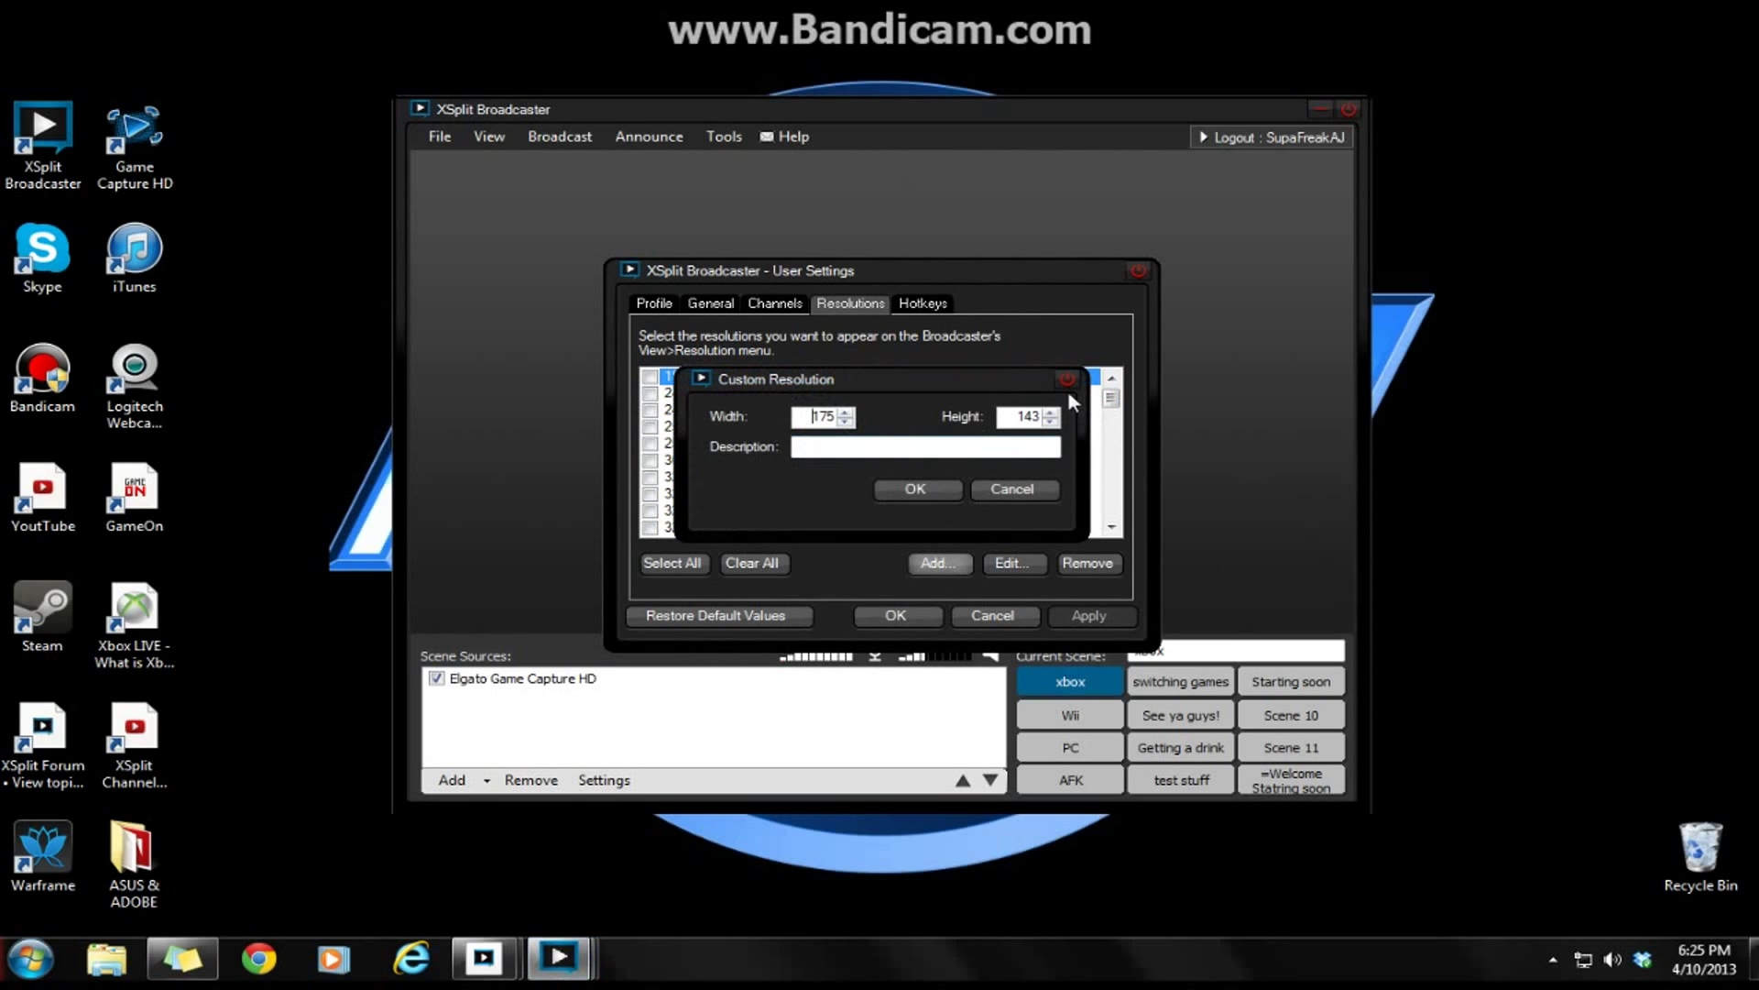
pyautogui.click(1068, 382)
# Step: Set the frame rate to a custom 16 fps
pyautogui.click(1136, 270)
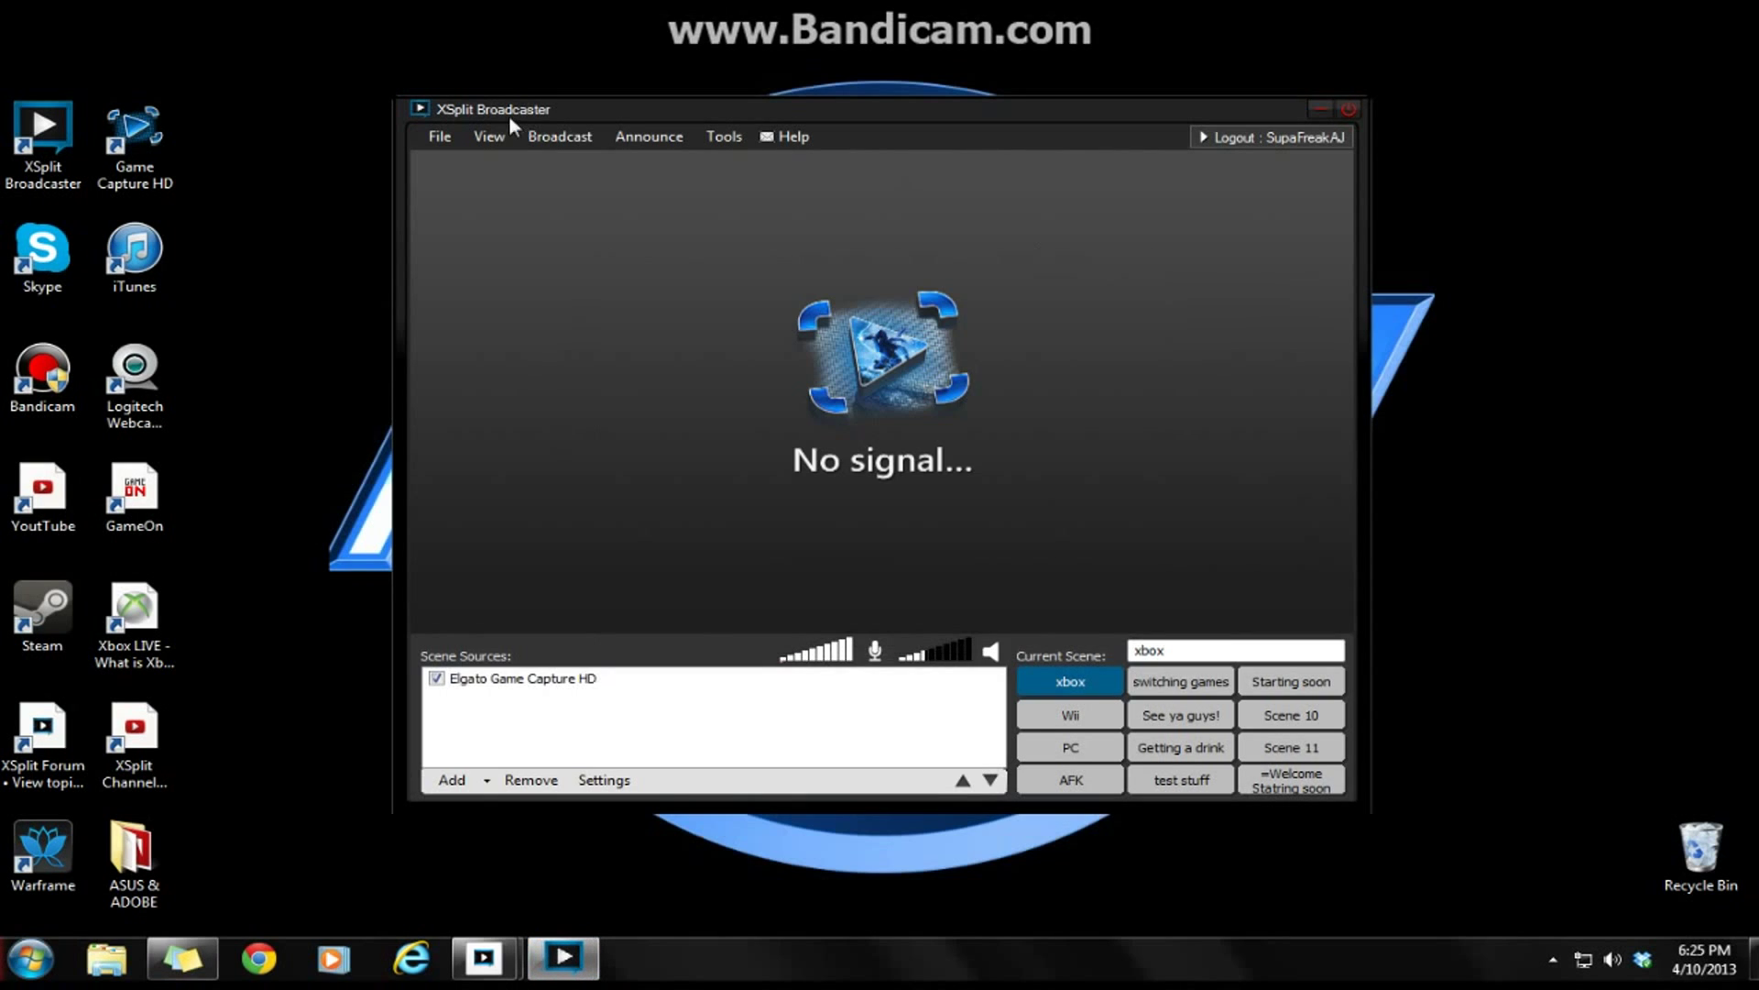
pyautogui.click(488, 135)
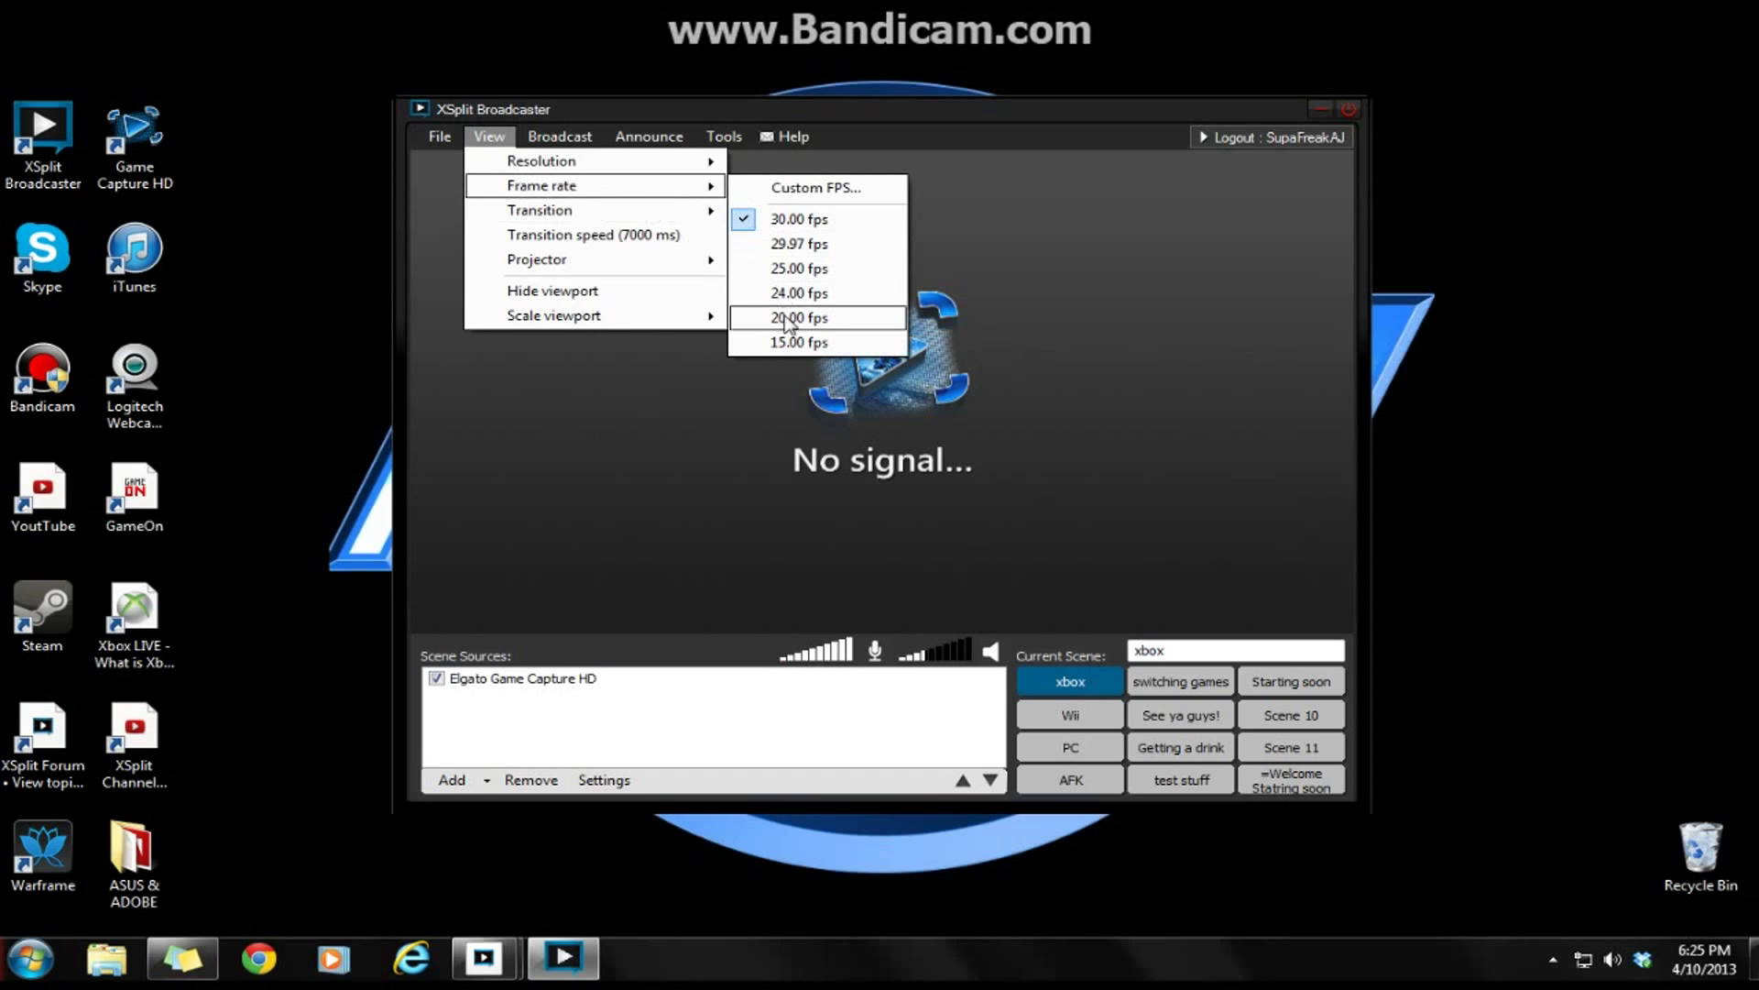
pyautogui.click(789, 347)
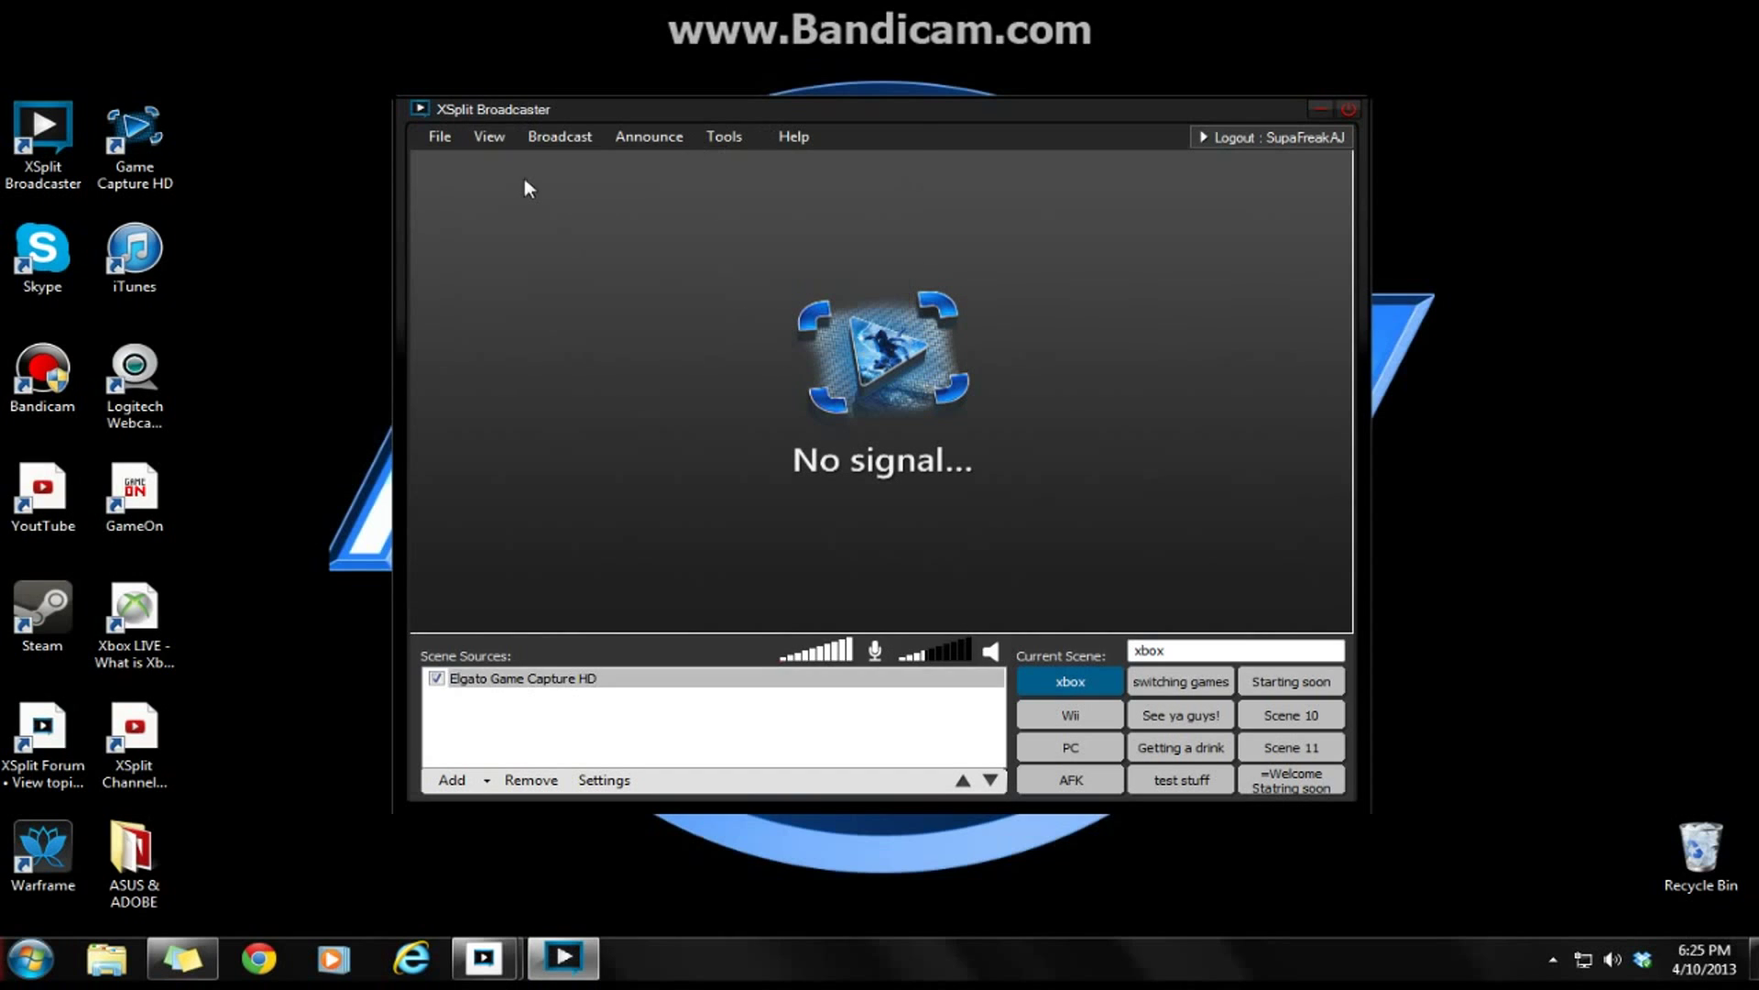
pyautogui.click(492, 138)
pyautogui.moveTo(592, 186)
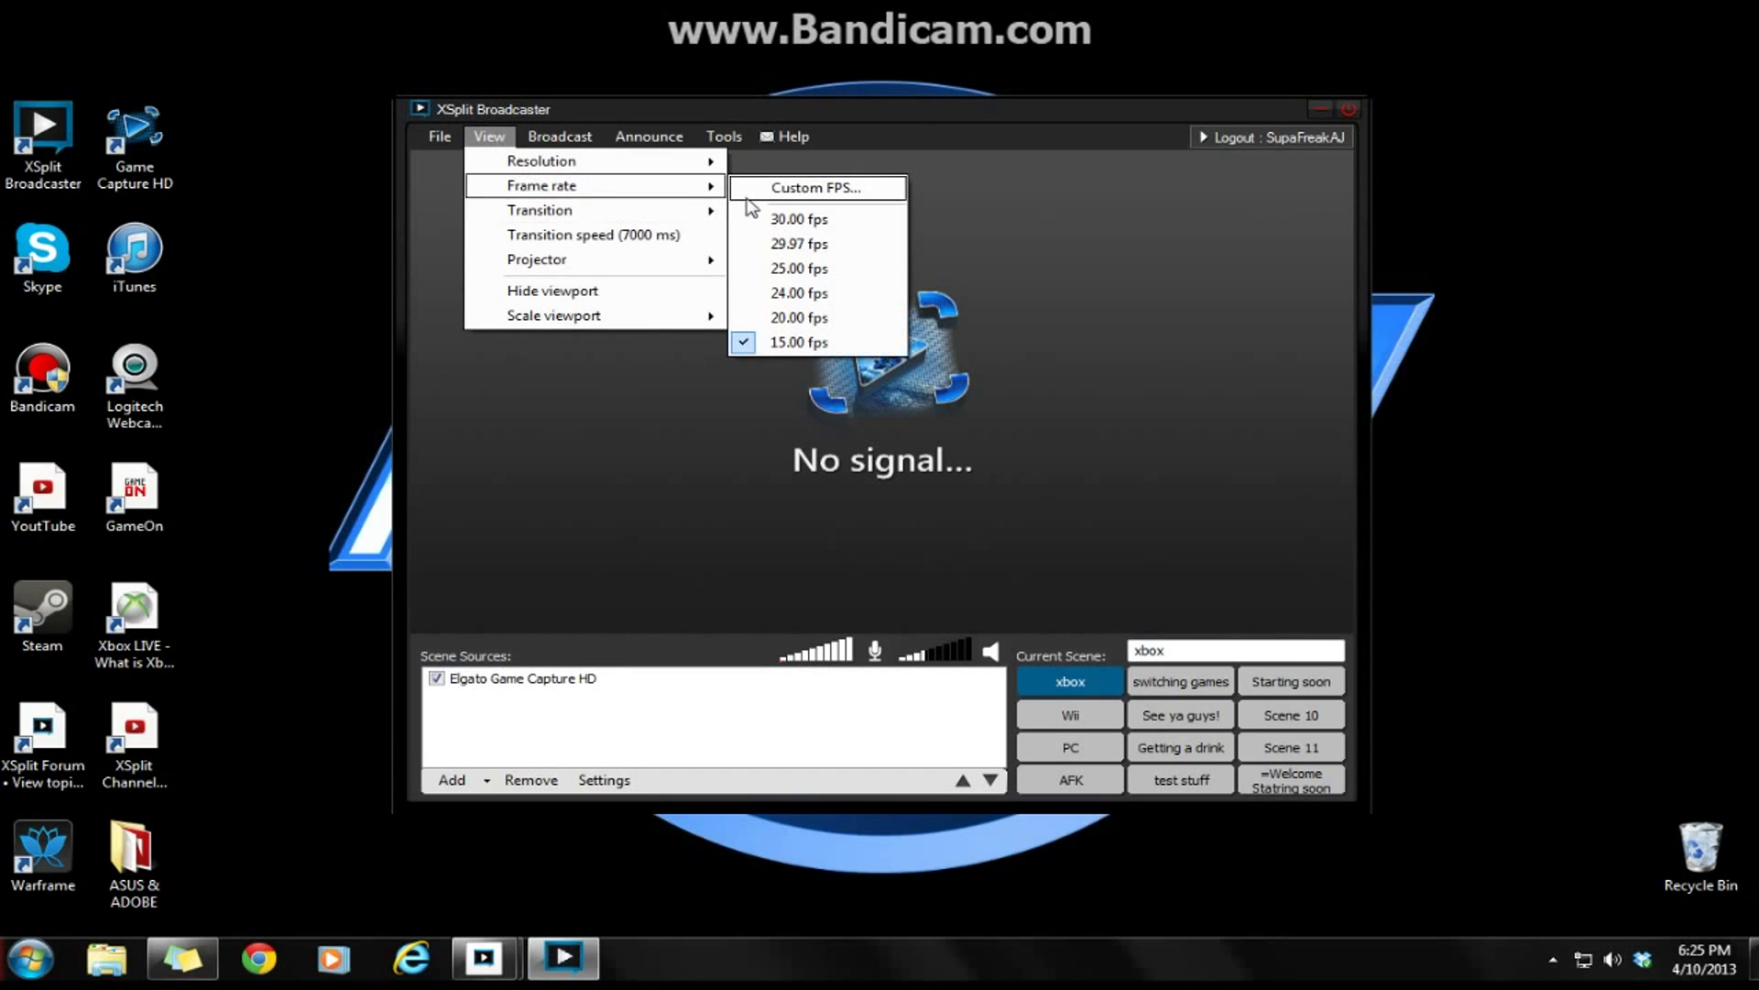
pyautogui.click(763, 194)
pyautogui.write('1')
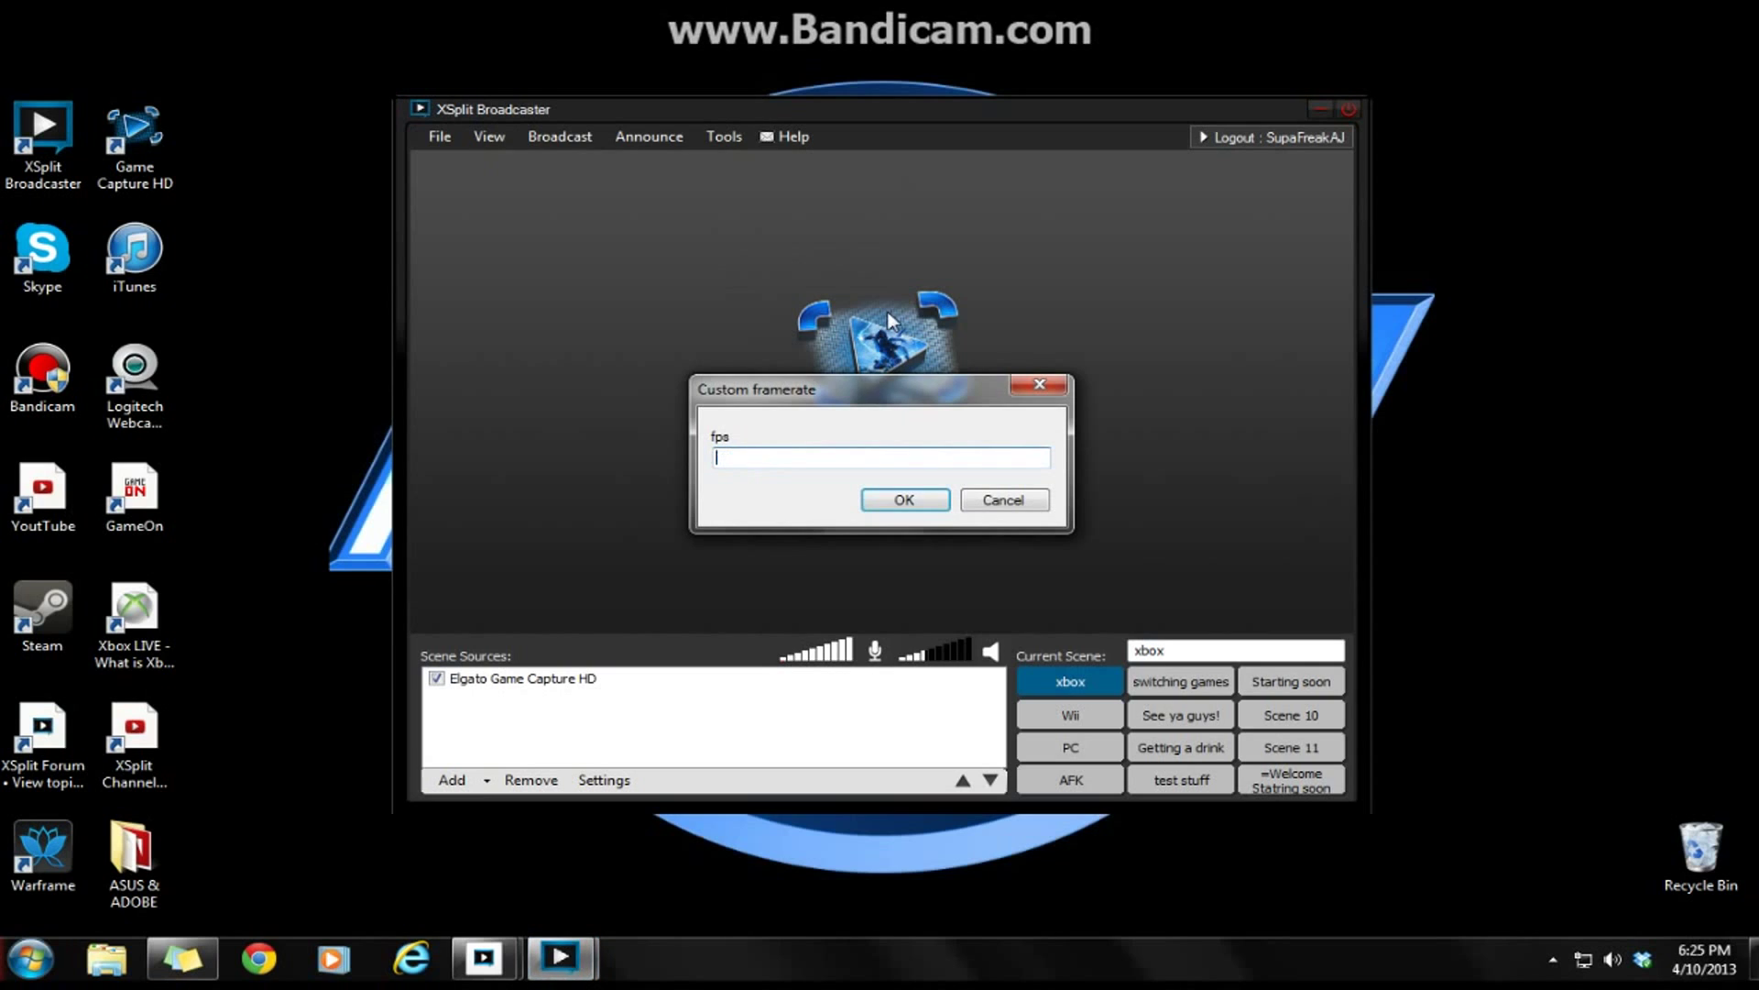
pyautogui.write('6.0')
pyautogui.click(904, 500)
pyautogui.click(503, 142)
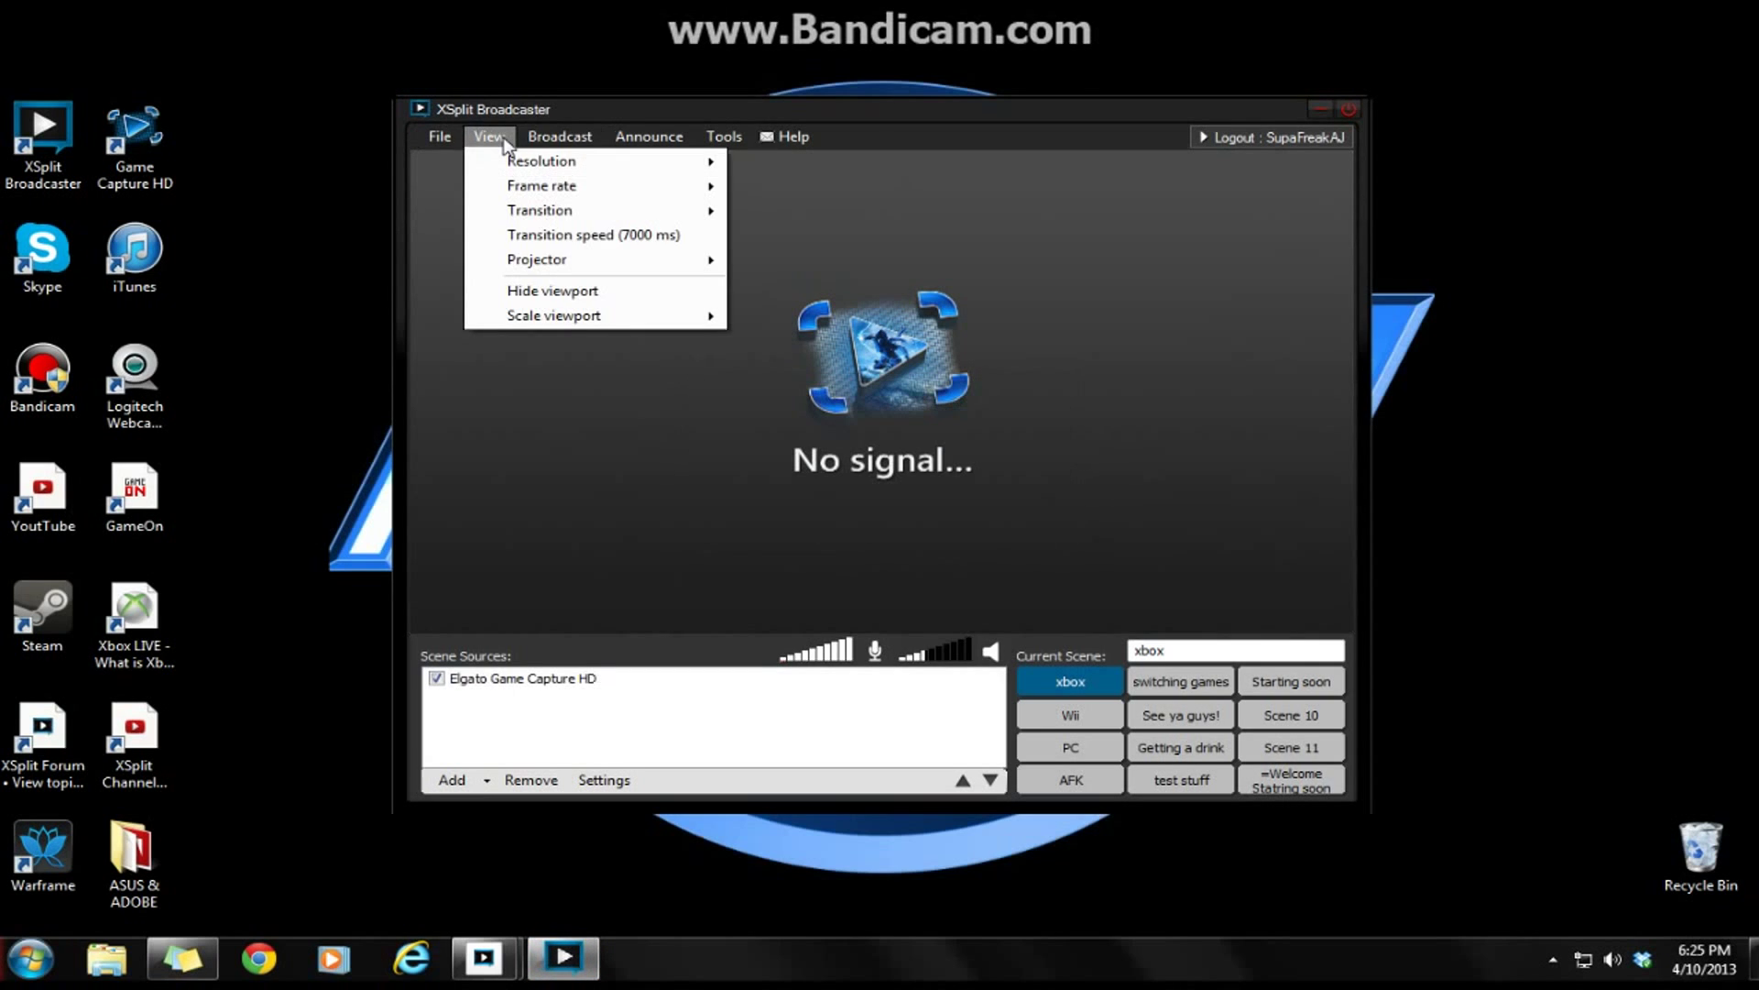
pyautogui.click(503, 139)
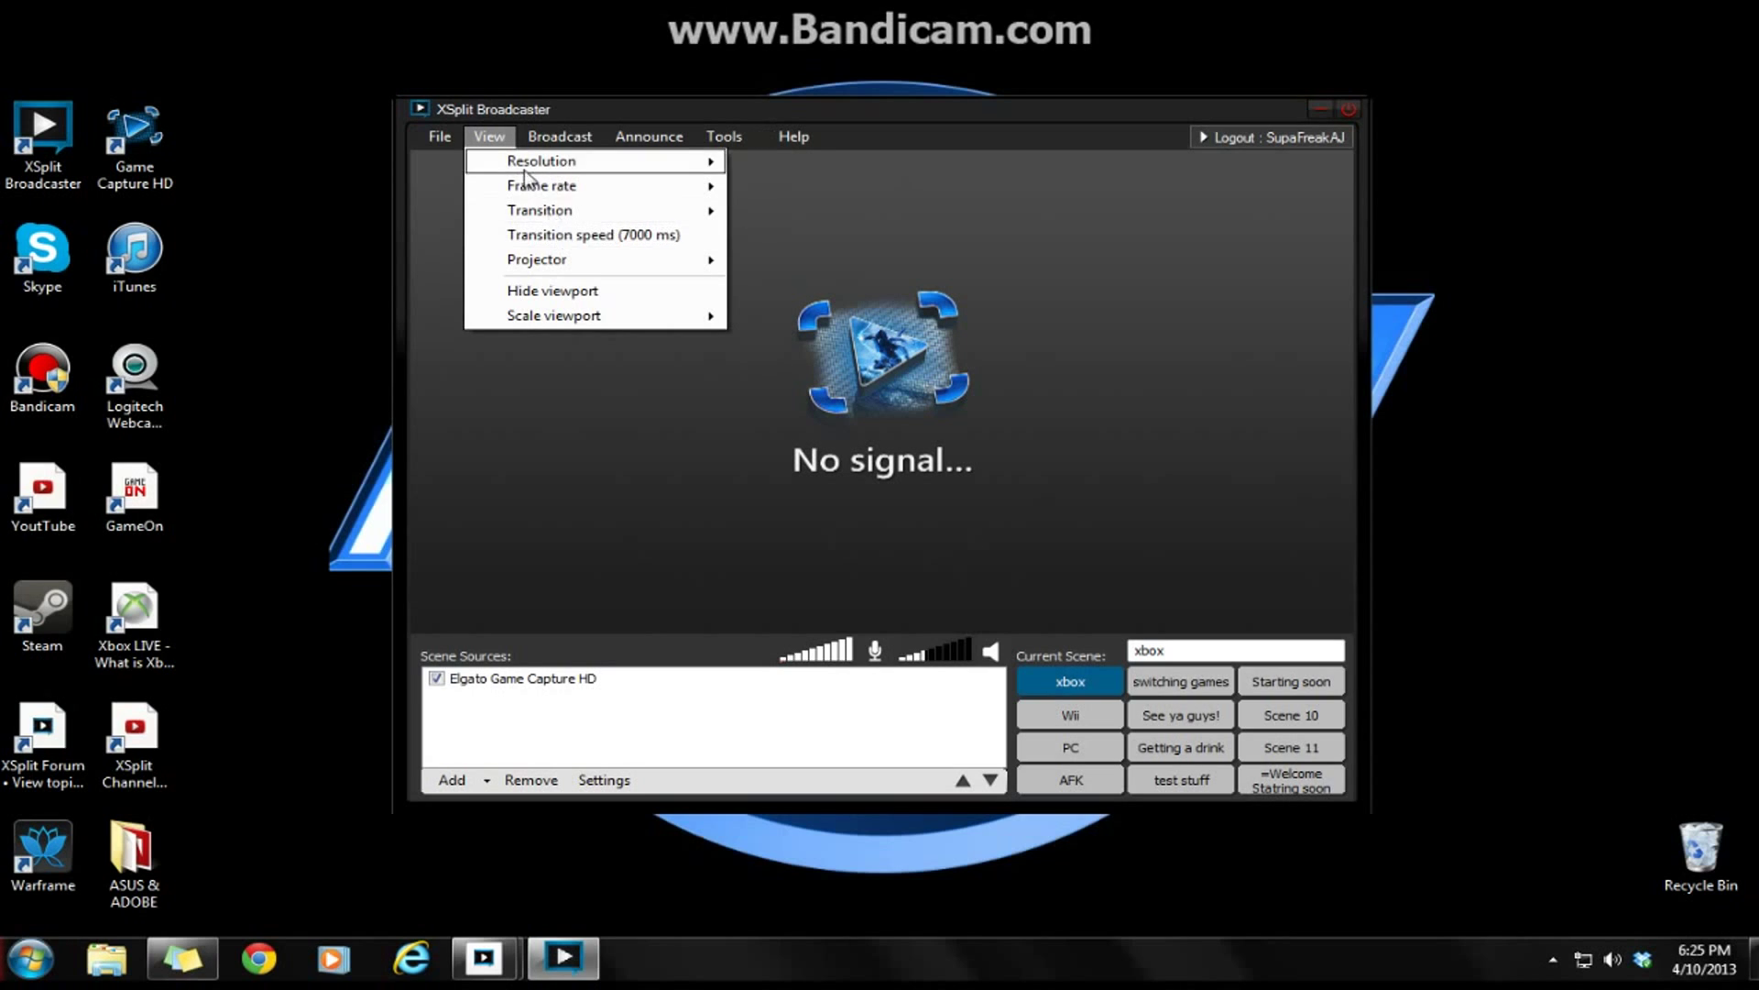
# Step: Open the Twitch channel properties and change Max Bitrate from 1930 to 500 kbps
pyautogui.click(729, 139)
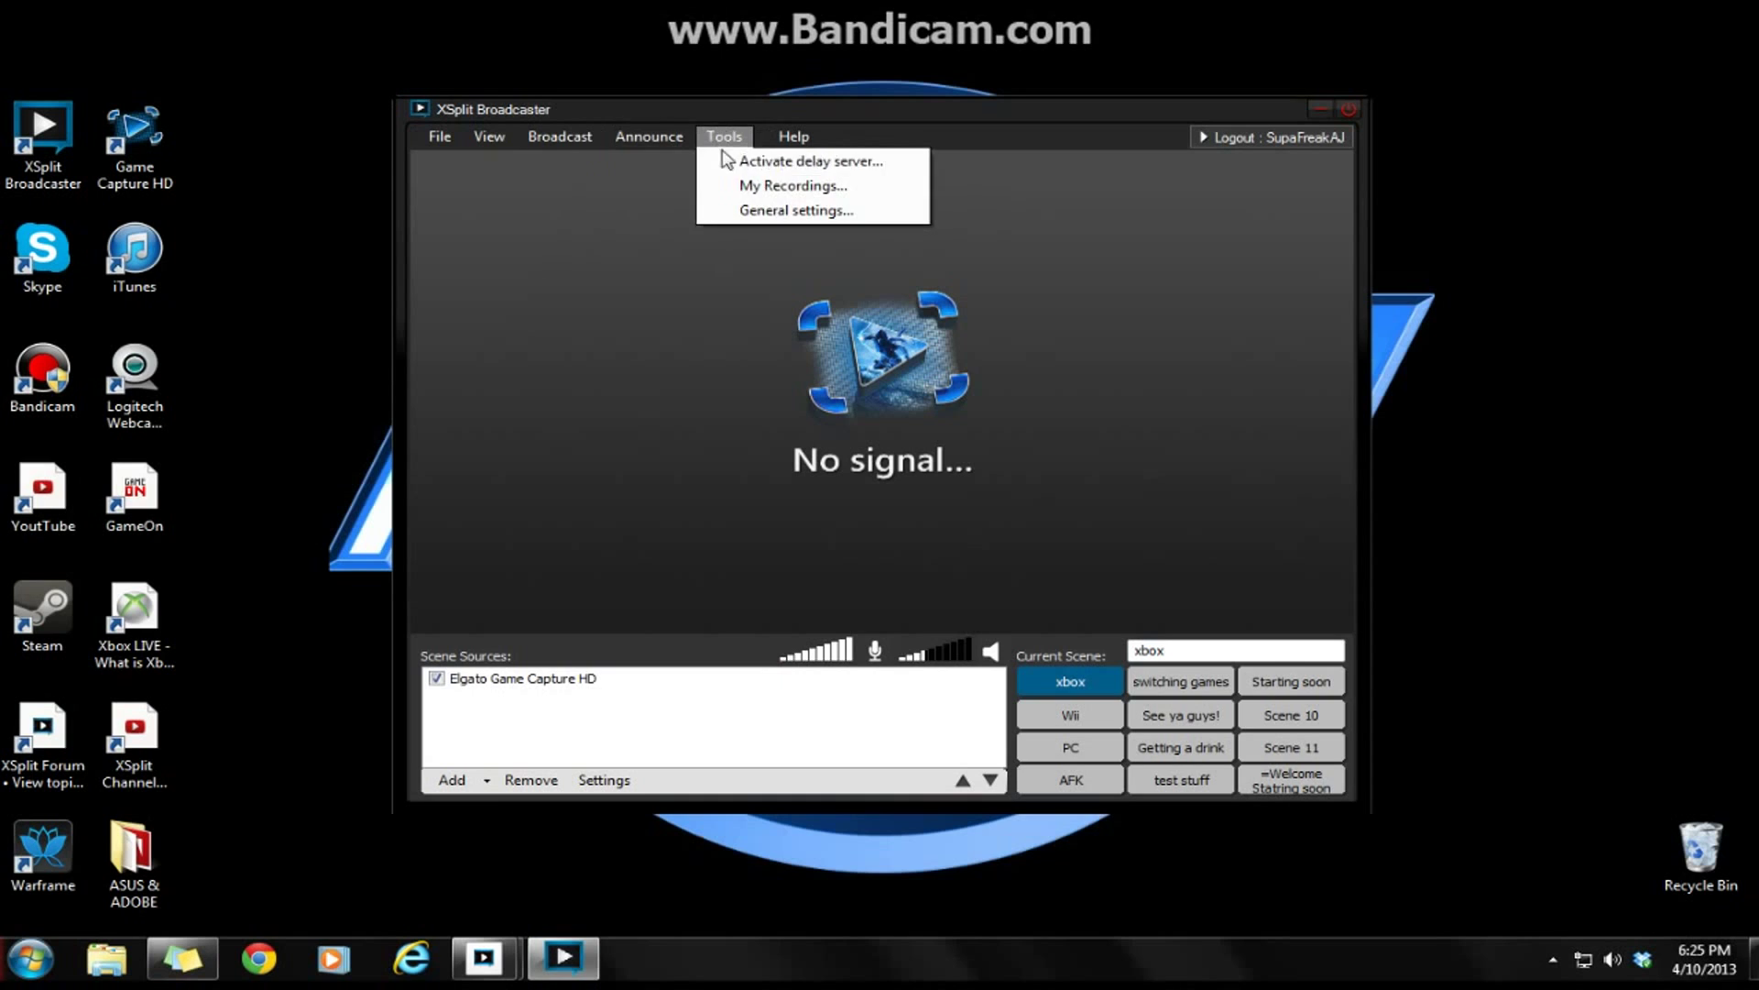
pyautogui.click(759, 210)
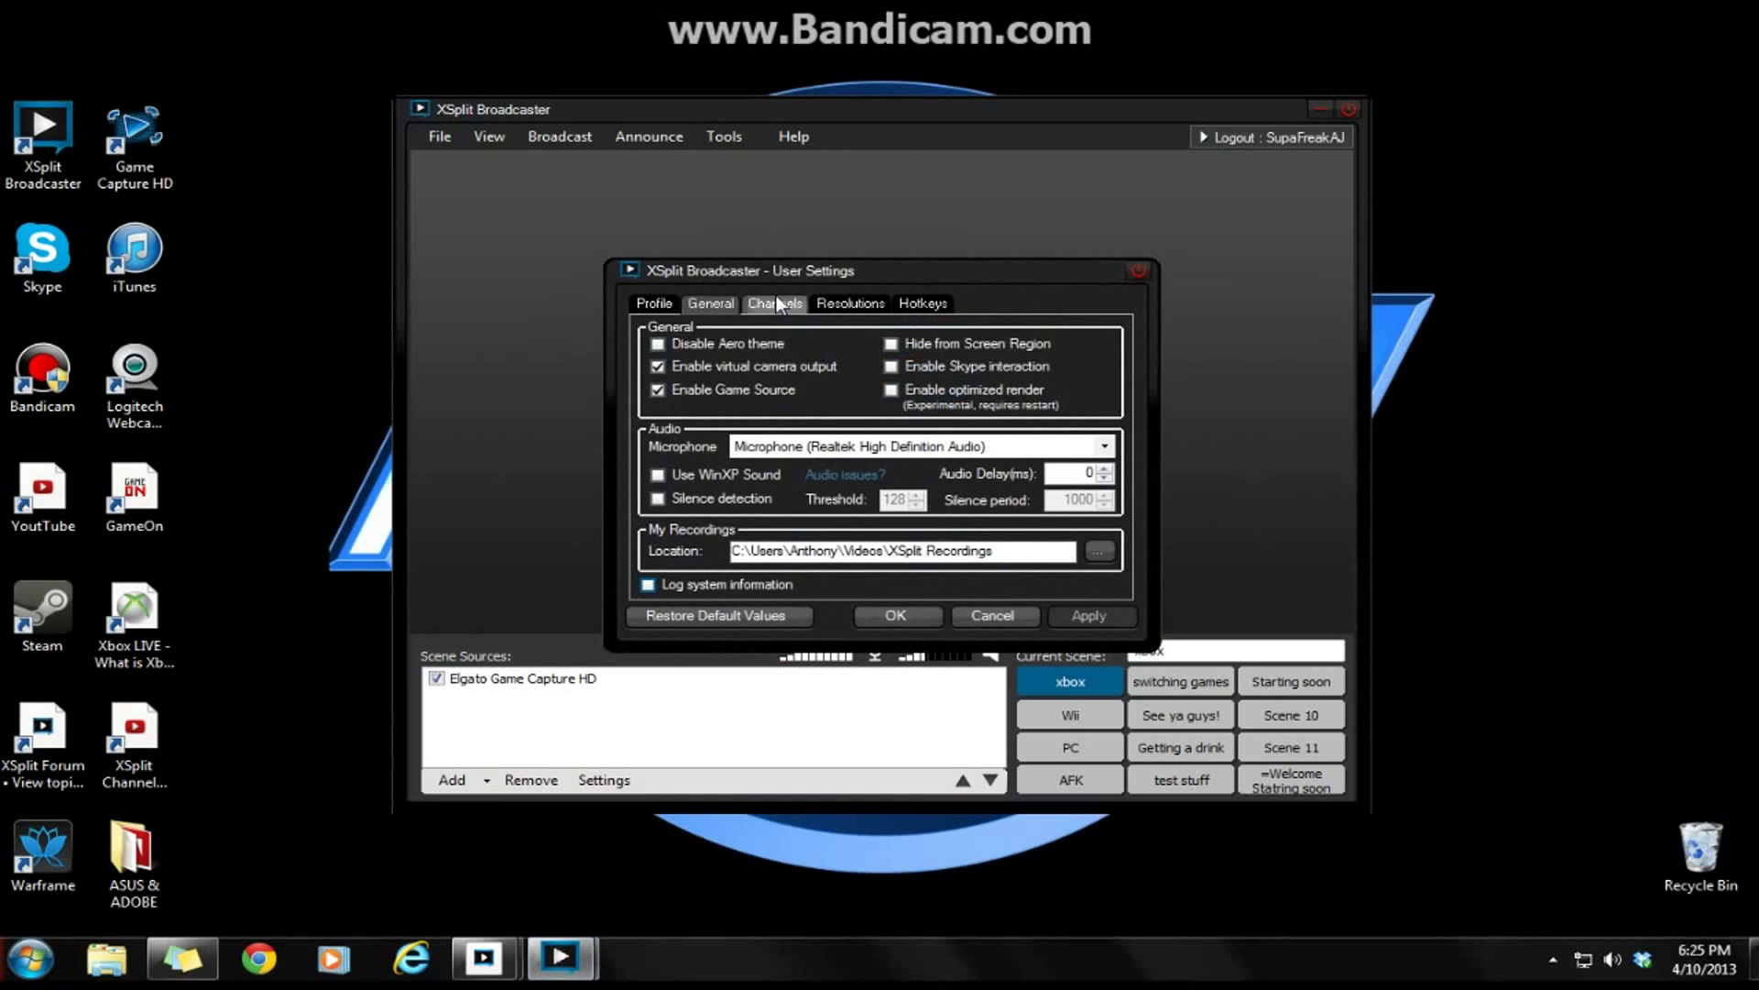
pyautogui.click(777, 301)
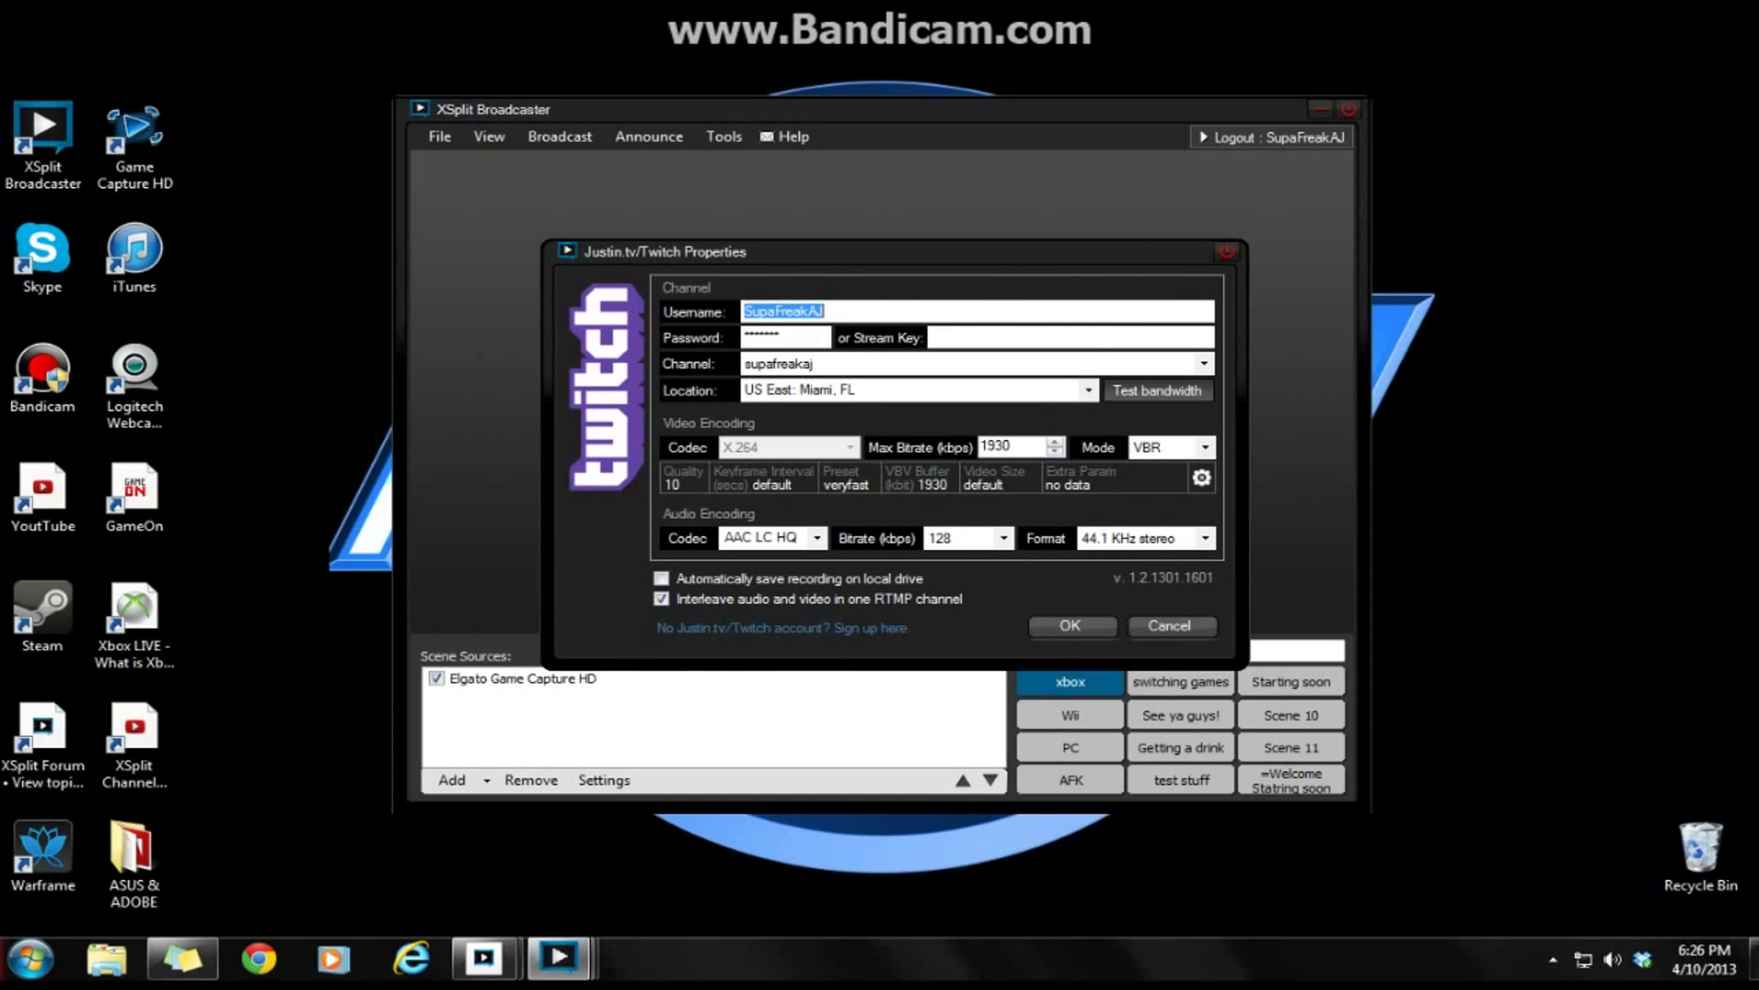
pyautogui.doubleClick(993, 447)
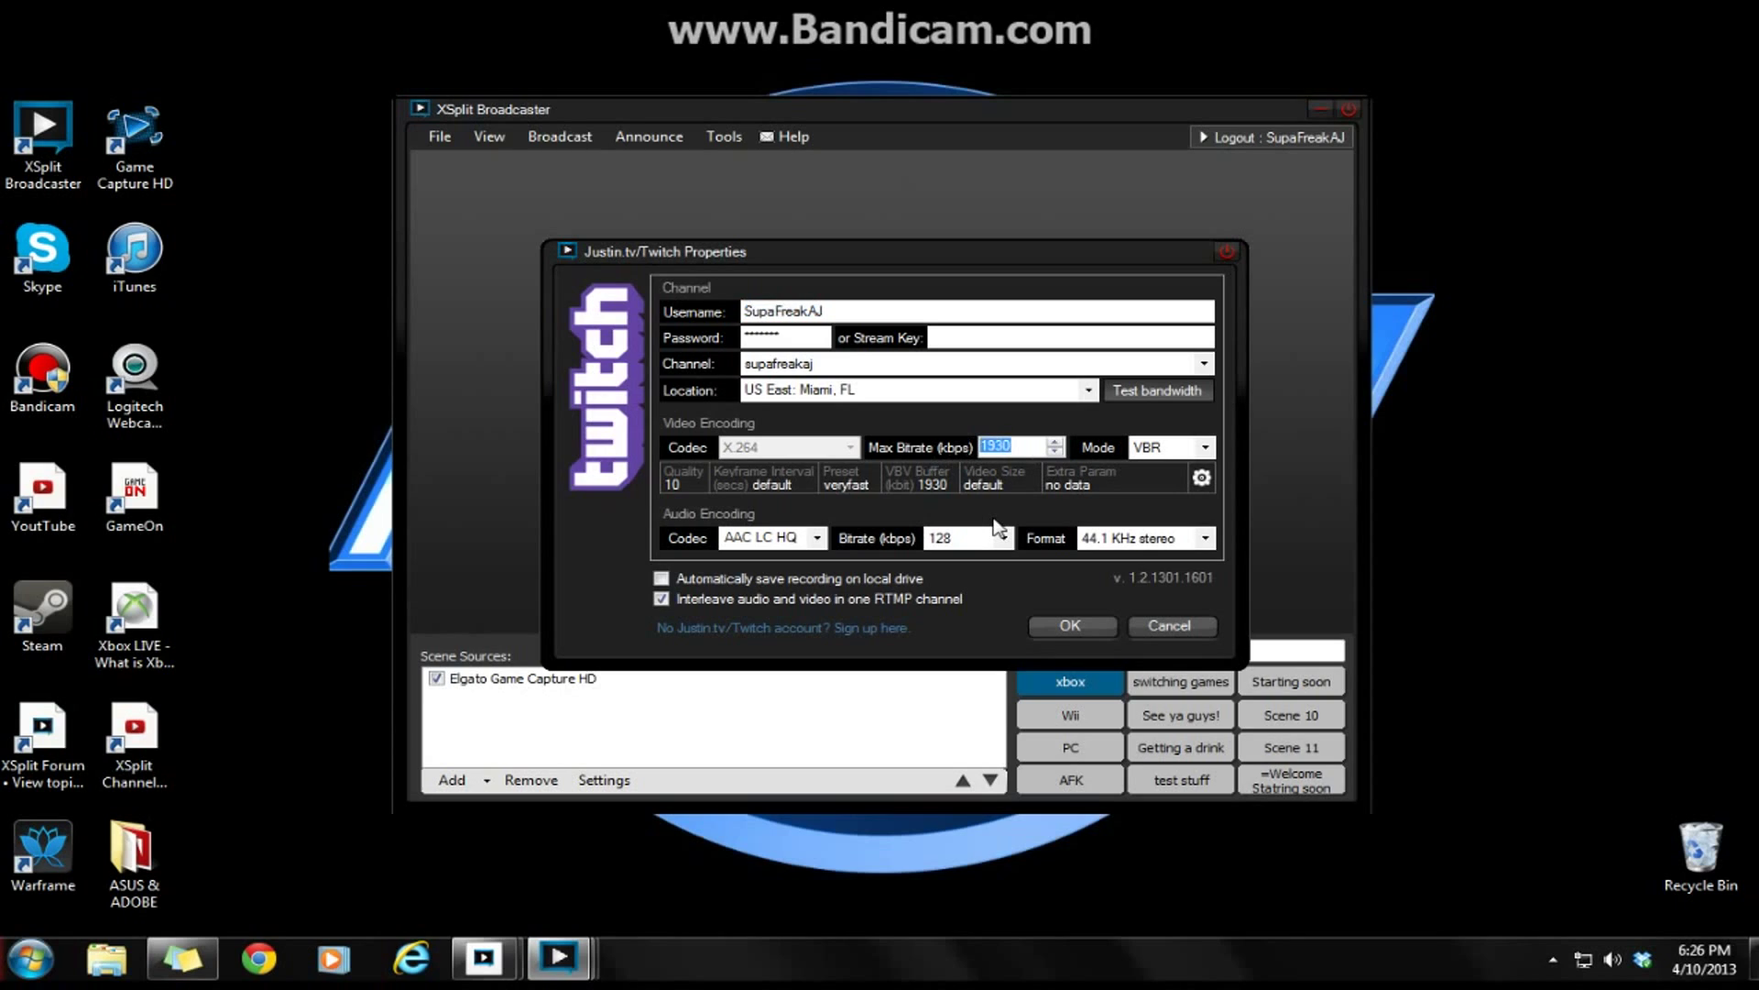
pyautogui.press('BackSpace')
pyautogui.write('500')
pyautogui.press('BackSpace')
pyautogui.press('BackSpace')
pyautogui.press('BackSpace')
pyautogui.write('6')
pyautogui.press('BackSpace')
pyautogui.write('500')
# Step: Set Twitch audio to AAC LC LQ at 64 kbps with interleaving turned off
pyautogui.click(798, 538)
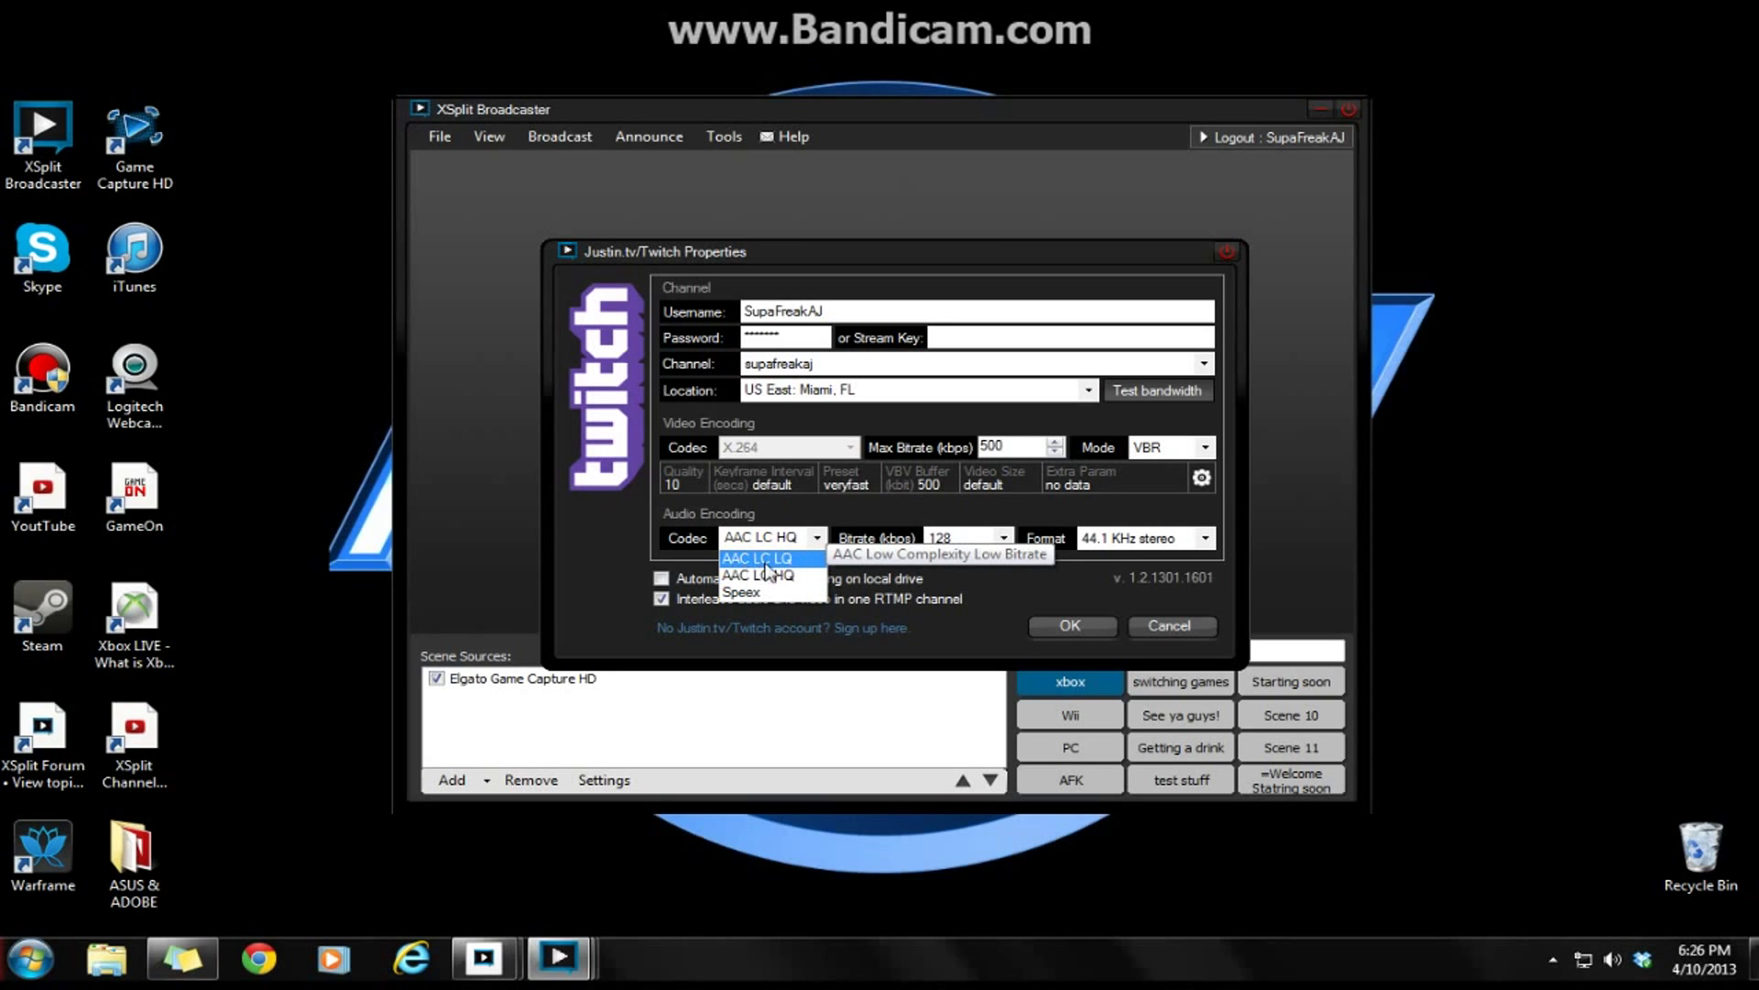
pyautogui.click(784, 564)
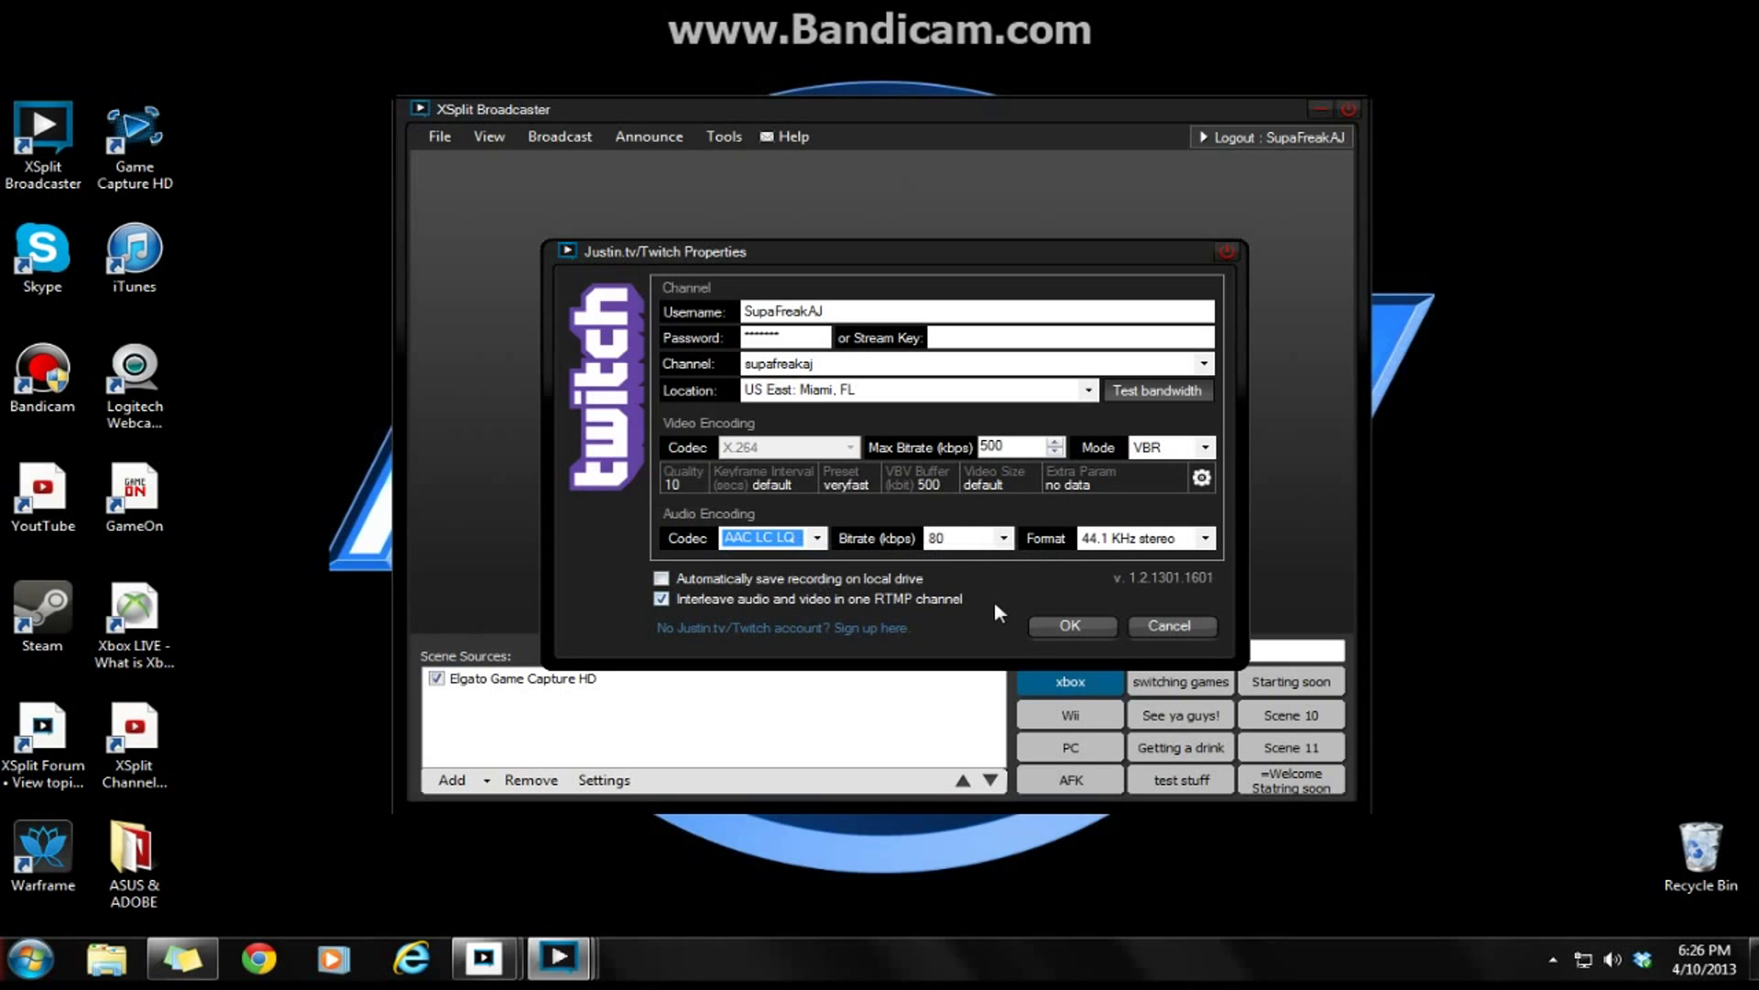
pyautogui.click(966, 538)
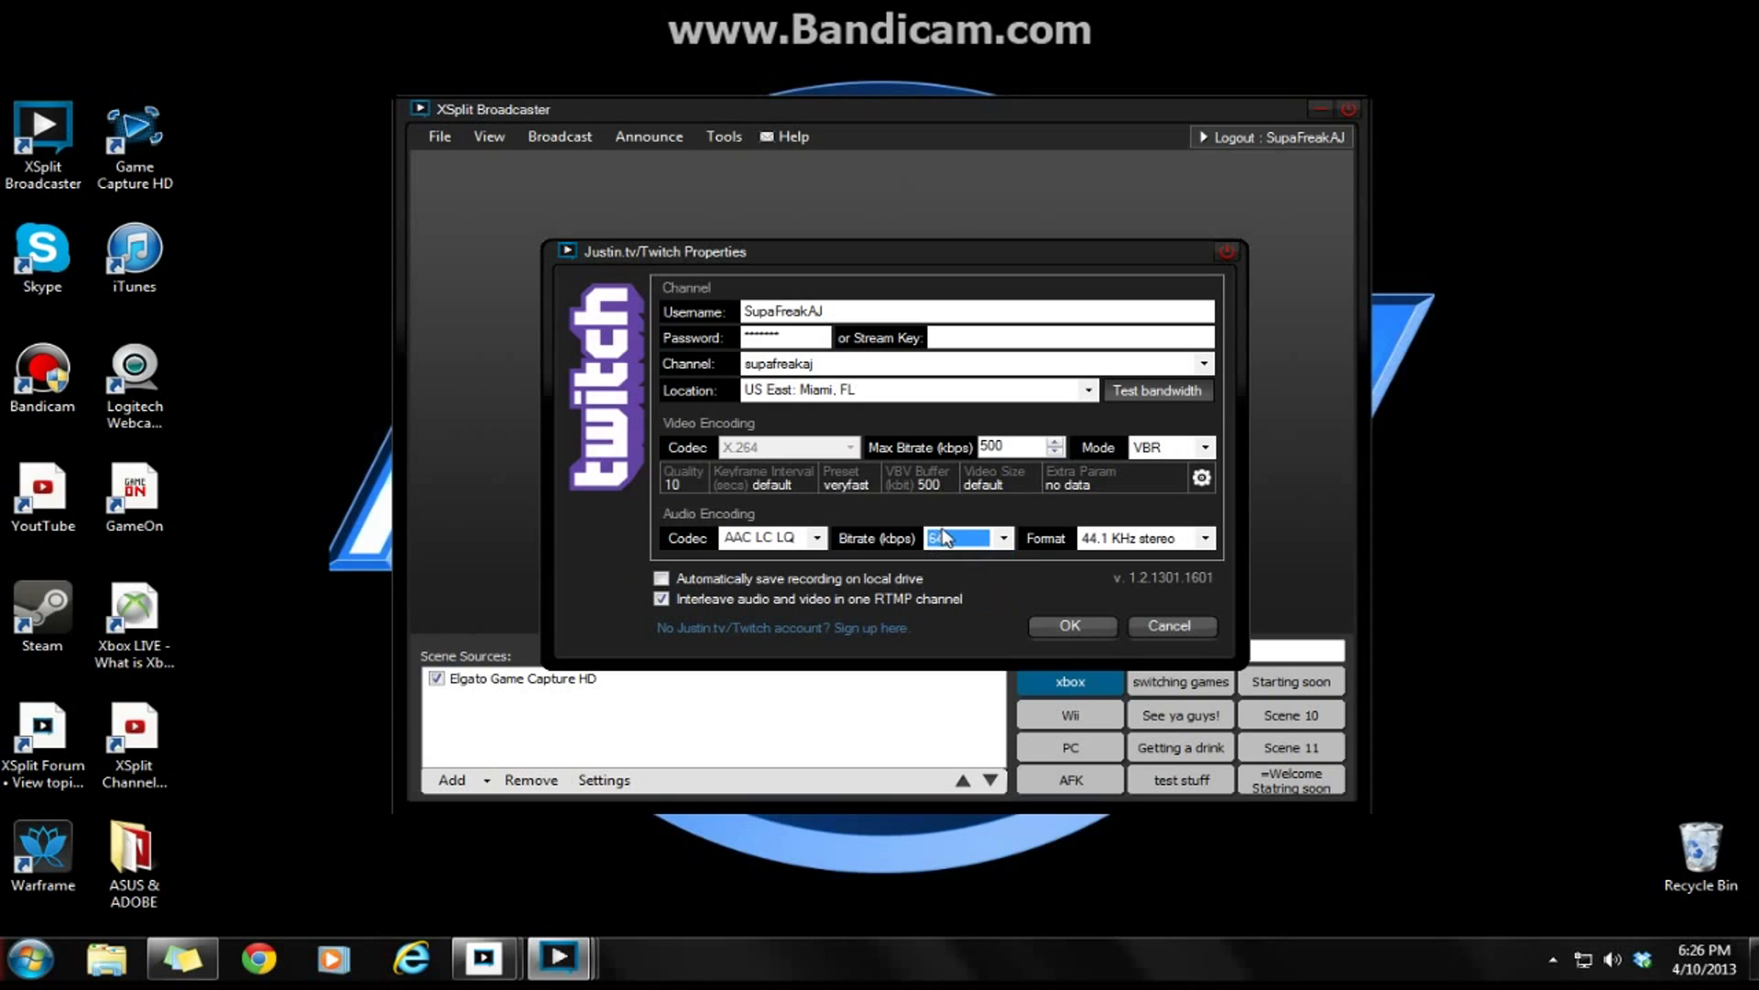
pyautogui.click(950, 537)
pyautogui.click(963, 576)
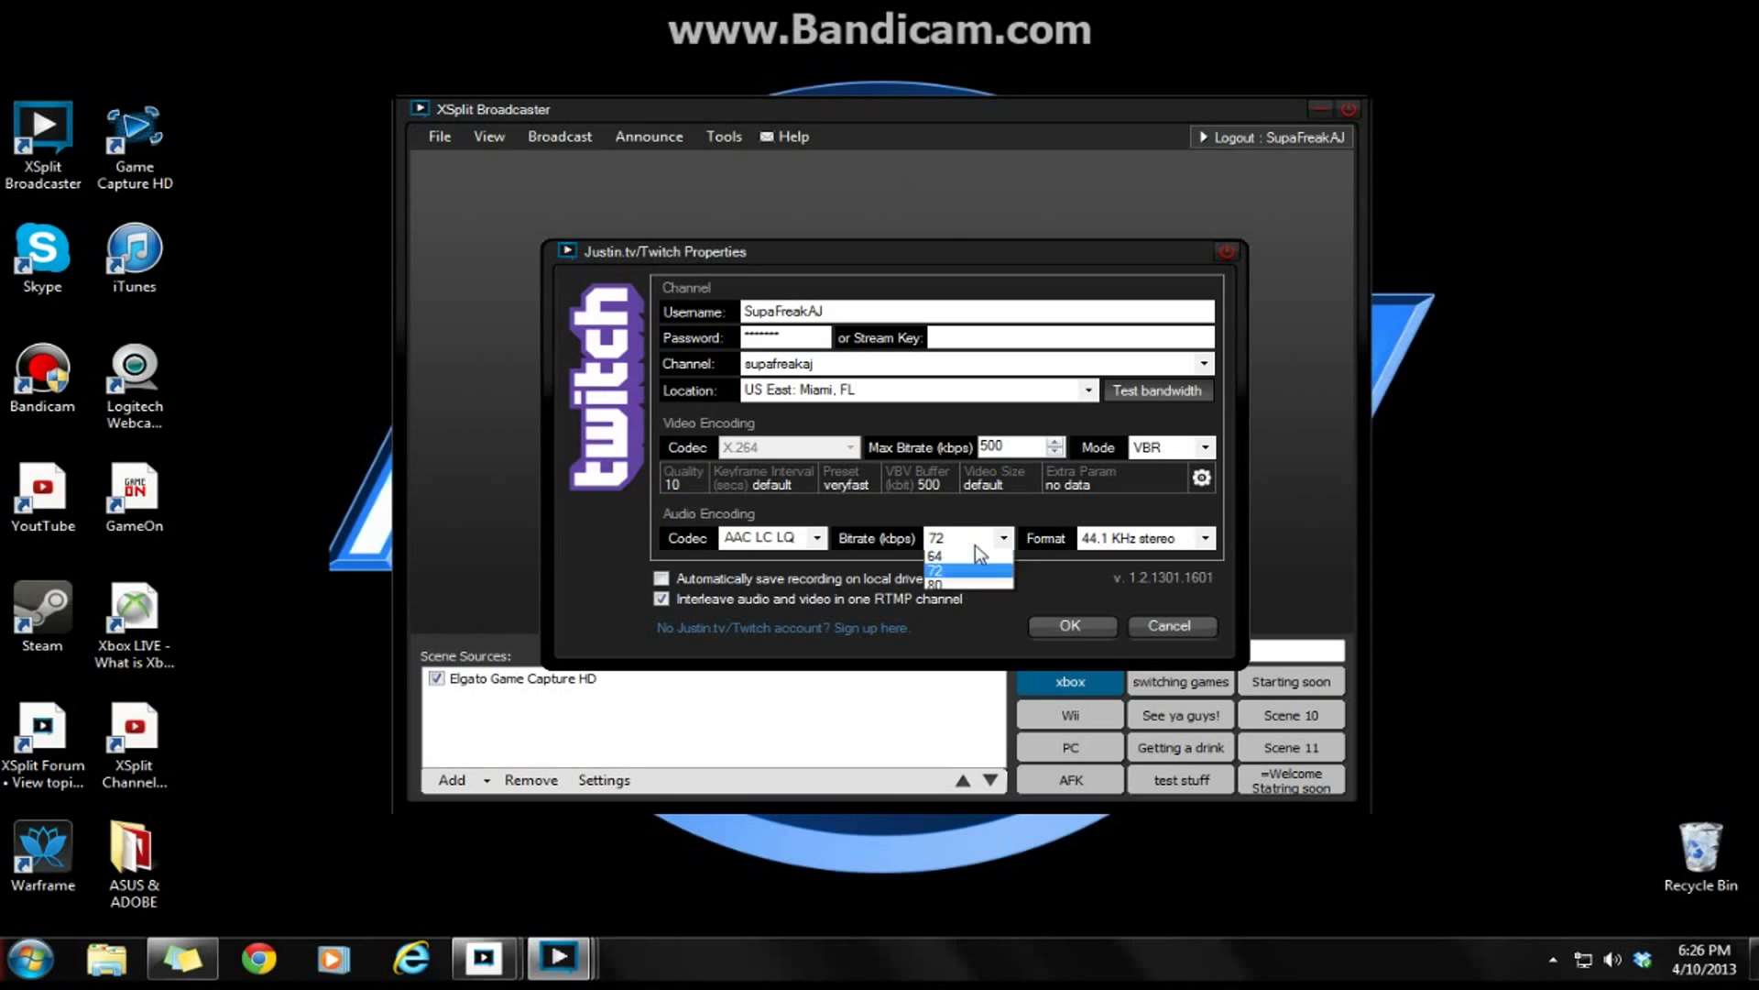
pyautogui.click(947, 600)
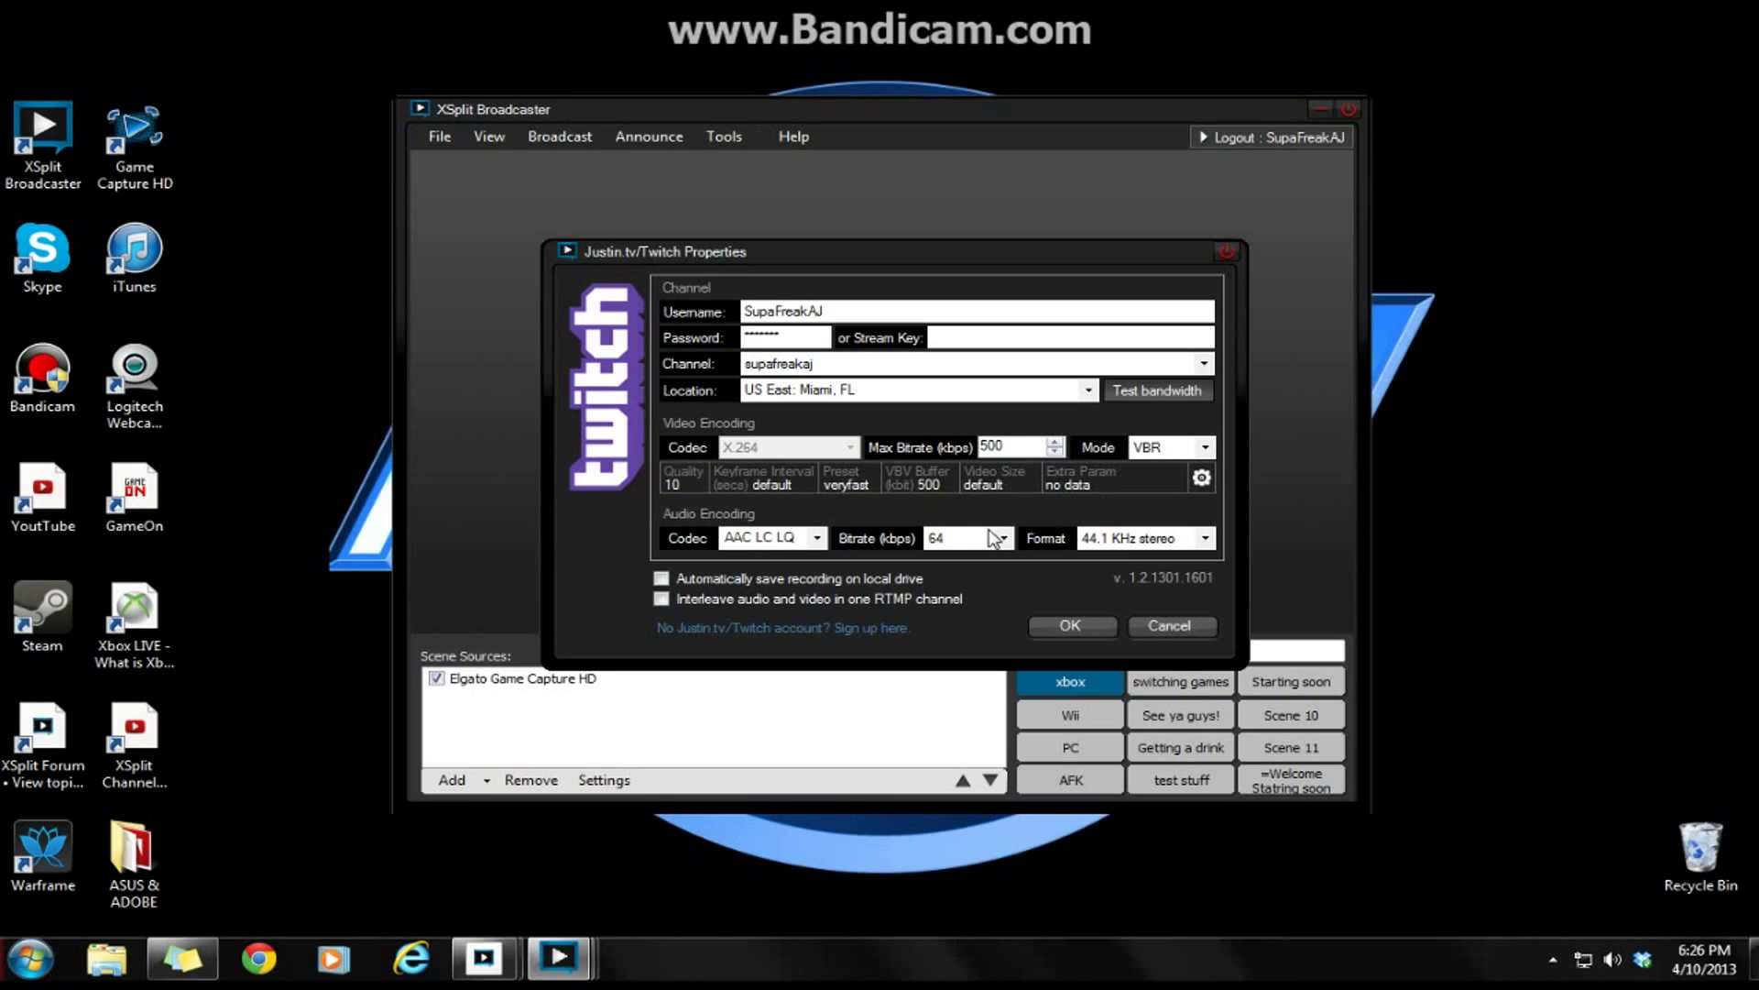
# Step: Try a 700 kbps Max Bitrate and inspect Video Encoding Setup without changes
pyautogui.press('BackSpace')
pyautogui.press('BackSpace')
pyautogui.press('BackSpace')
pyautogui.write('70')
pyautogui.write('0')
pyautogui.press('BackSpace')
pyautogui.press('BackSpace')
pyautogui.press('BackSpace')
pyautogui.click(1201, 476)
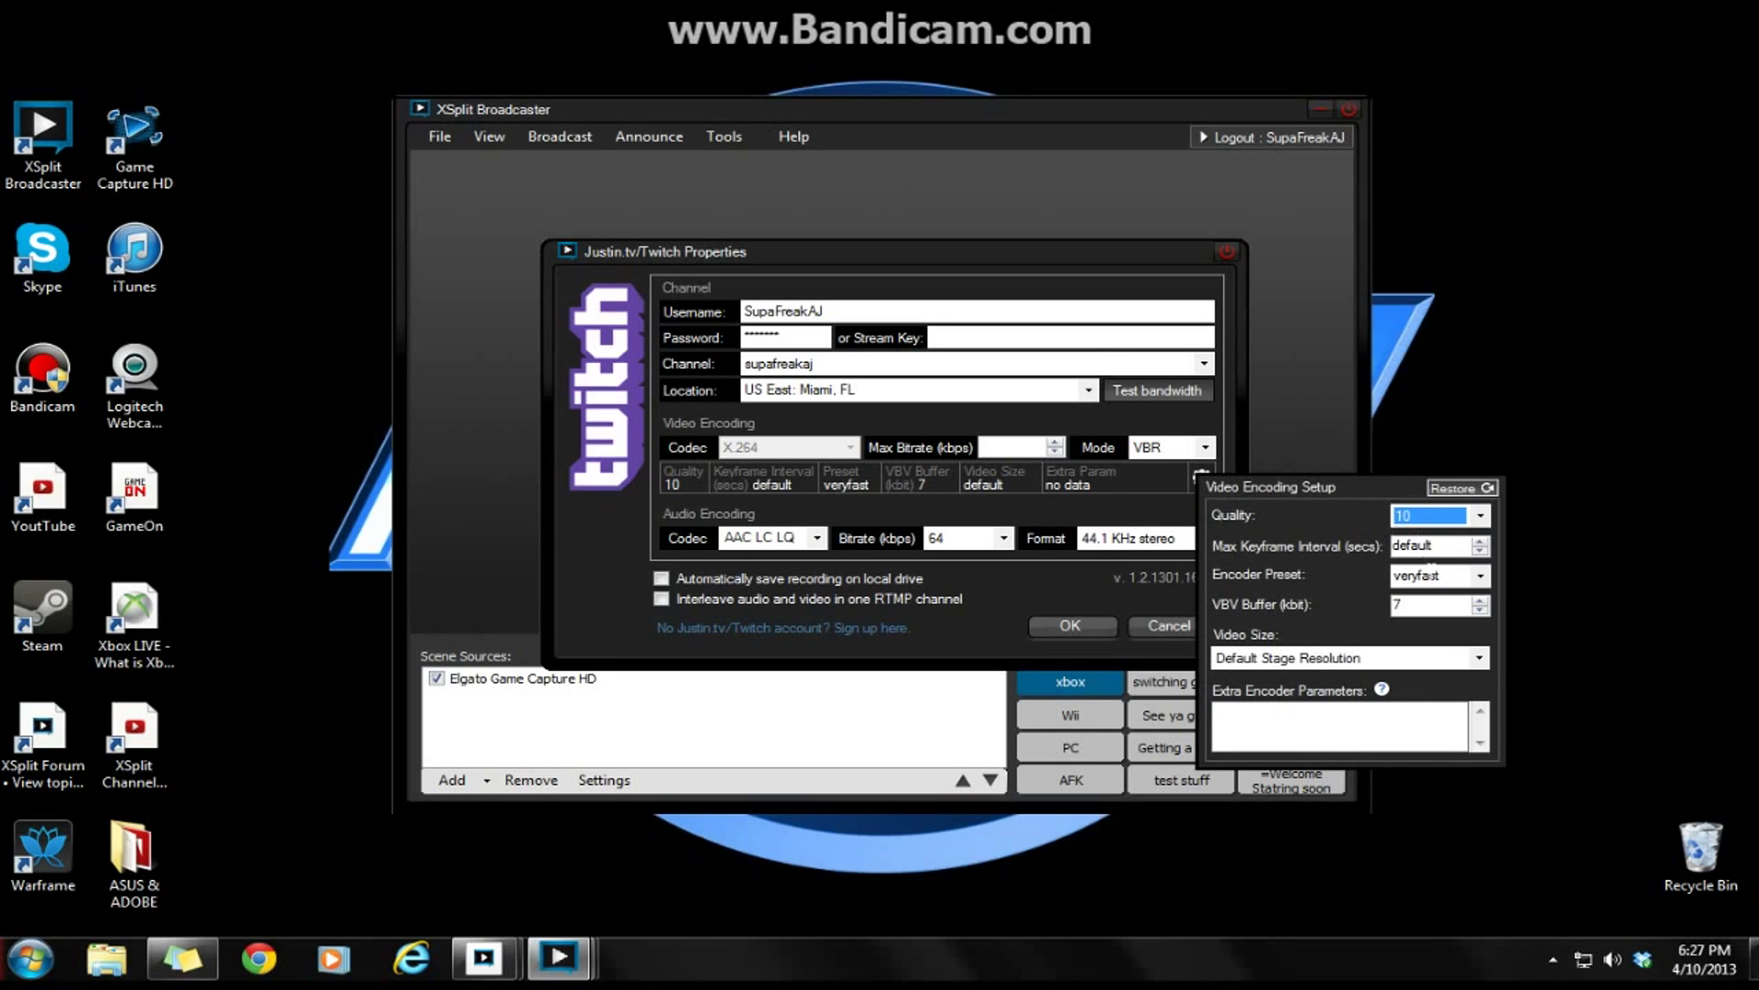
pyautogui.click(1473, 579)
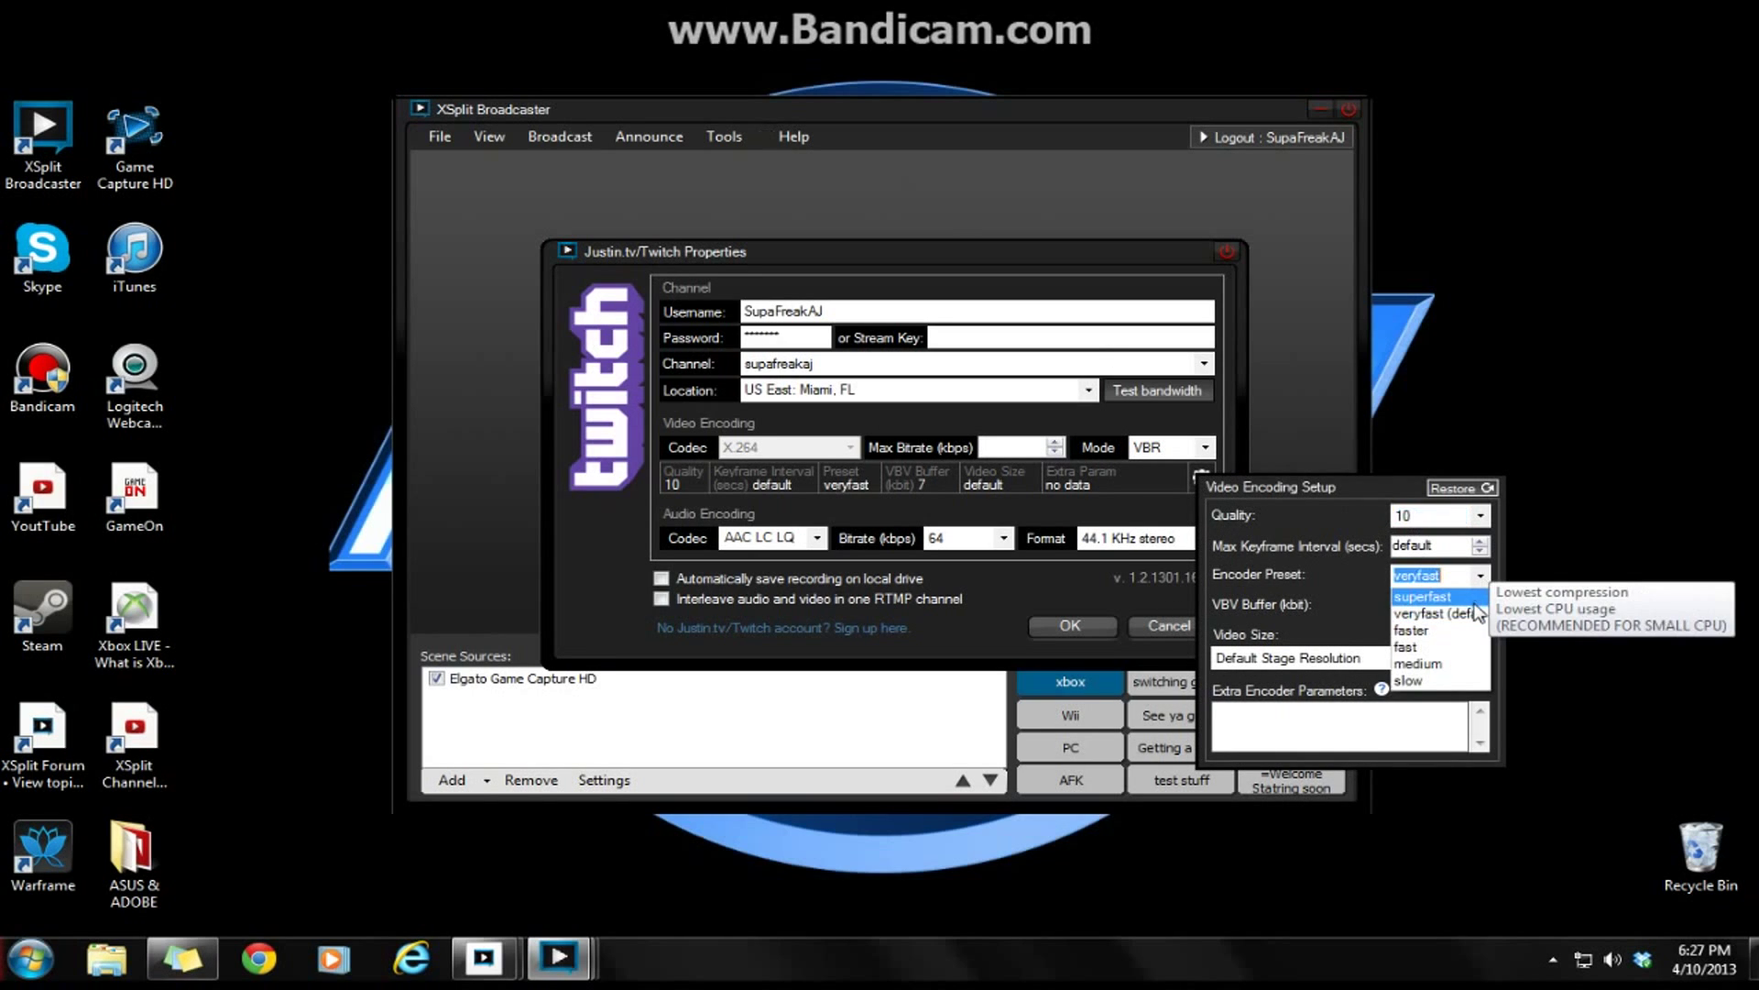
pyautogui.click(1474, 616)
pyautogui.click(1042, 644)
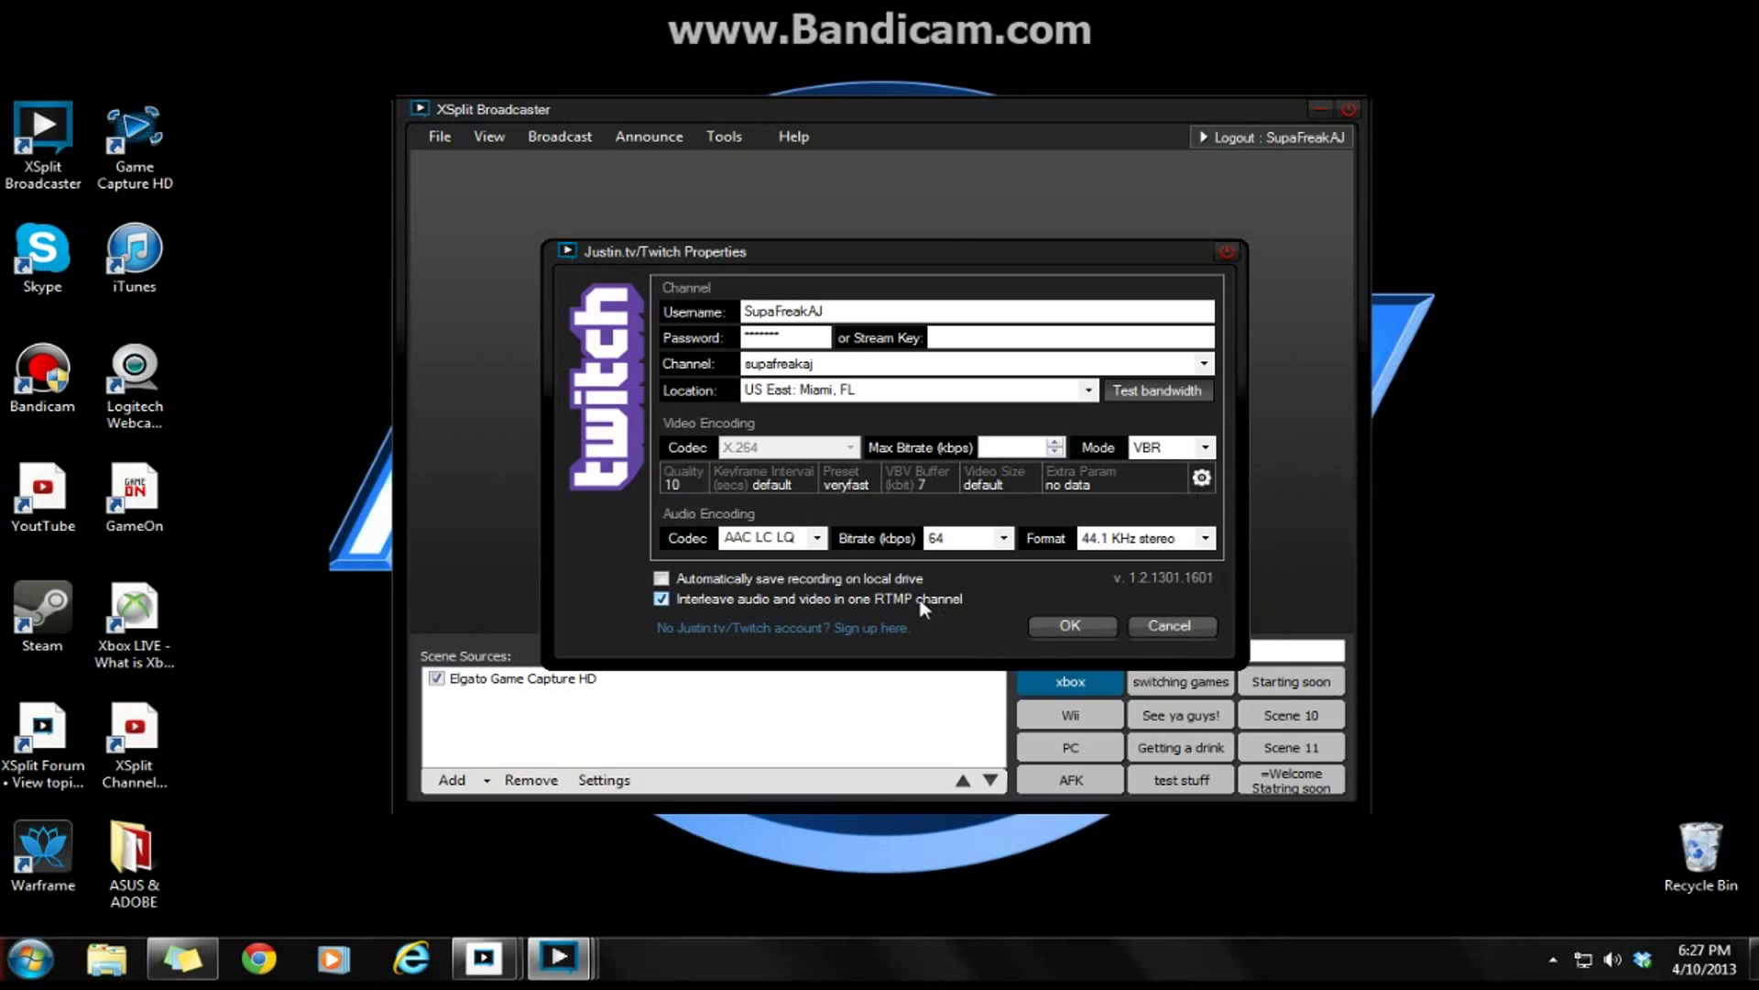
# Step: Keep interleaving off, try 1000 and 900 kbps, then clear the Max Bitrate field
pyautogui.click(661, 599)
pyautogui.click(943, 598)
pyautogui.write('1000')
pyautogui.press('BackSpace')
pyautogui.press('BackSpace')
pyautogui.press('BackSpace')
pyautogui.press('BackSpace')
pyautogui.write('900')
pyautogui.press('BackSpace')
pyautogui.press('BackSpace')
pyautogui.press('BackSpace')
# Step: Close the Twitch and User Settings dialogs and set the resolution to 854 x 480
pyautogui.click(1170, 626)
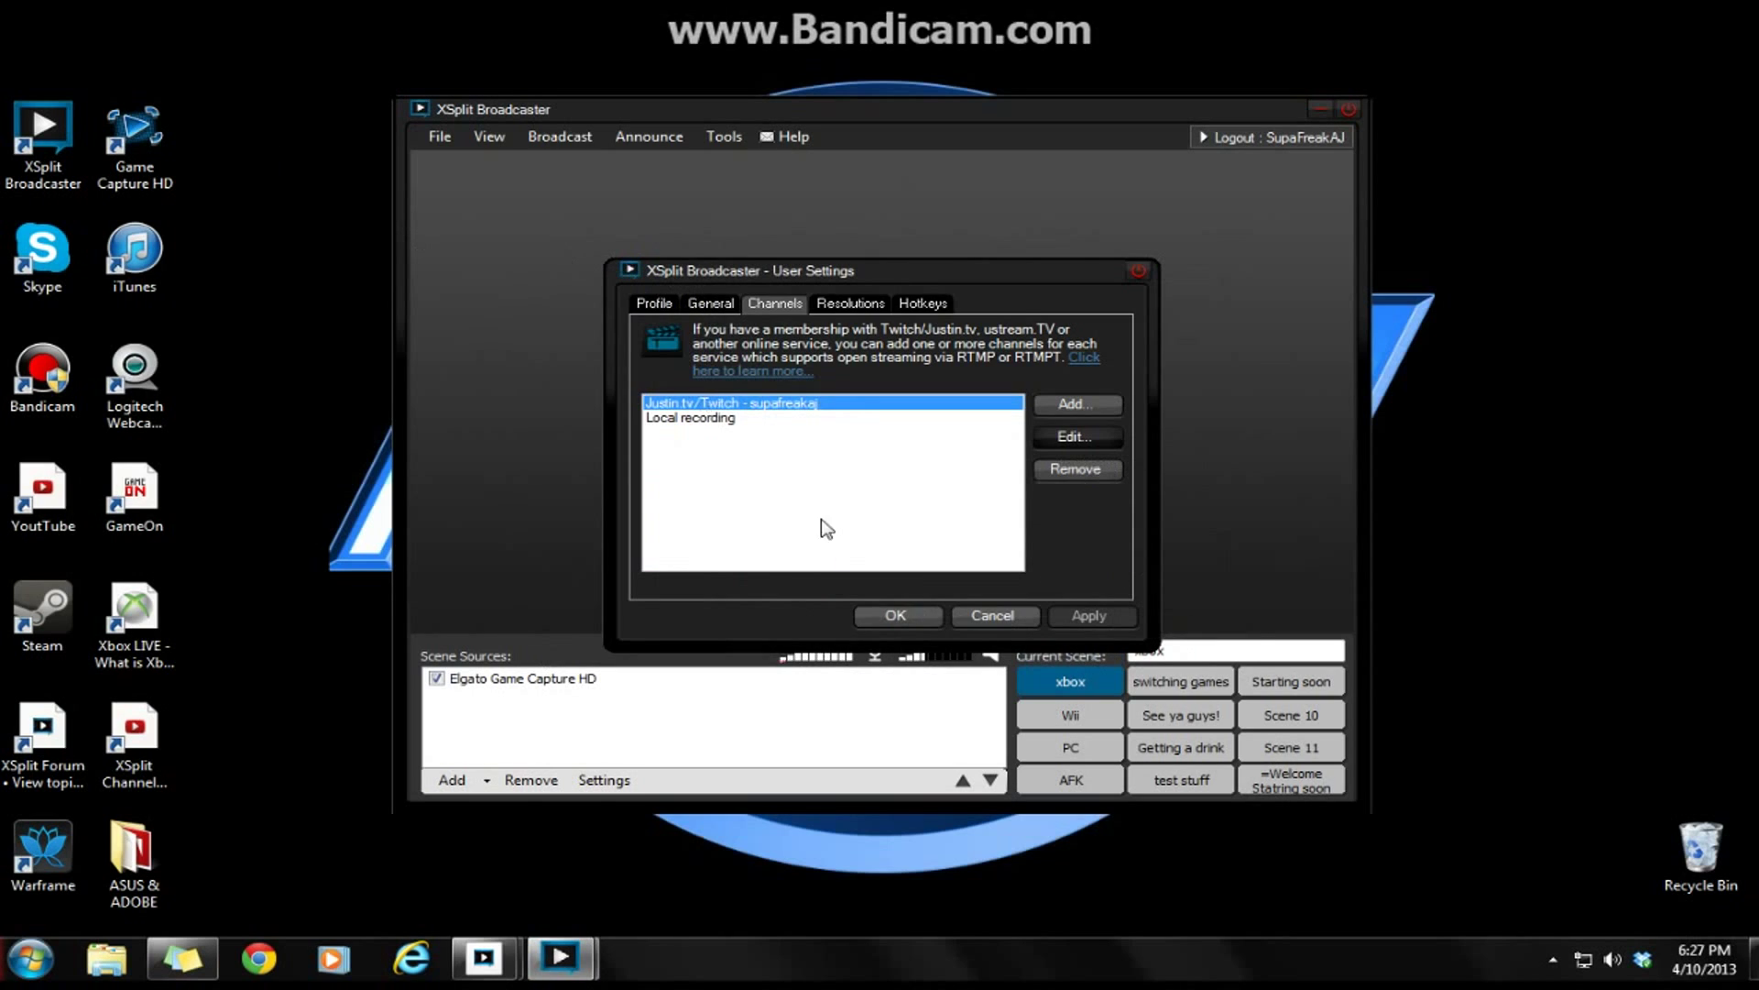
pyautogui.click(983, 616)
pyautogui.click(490, 136)
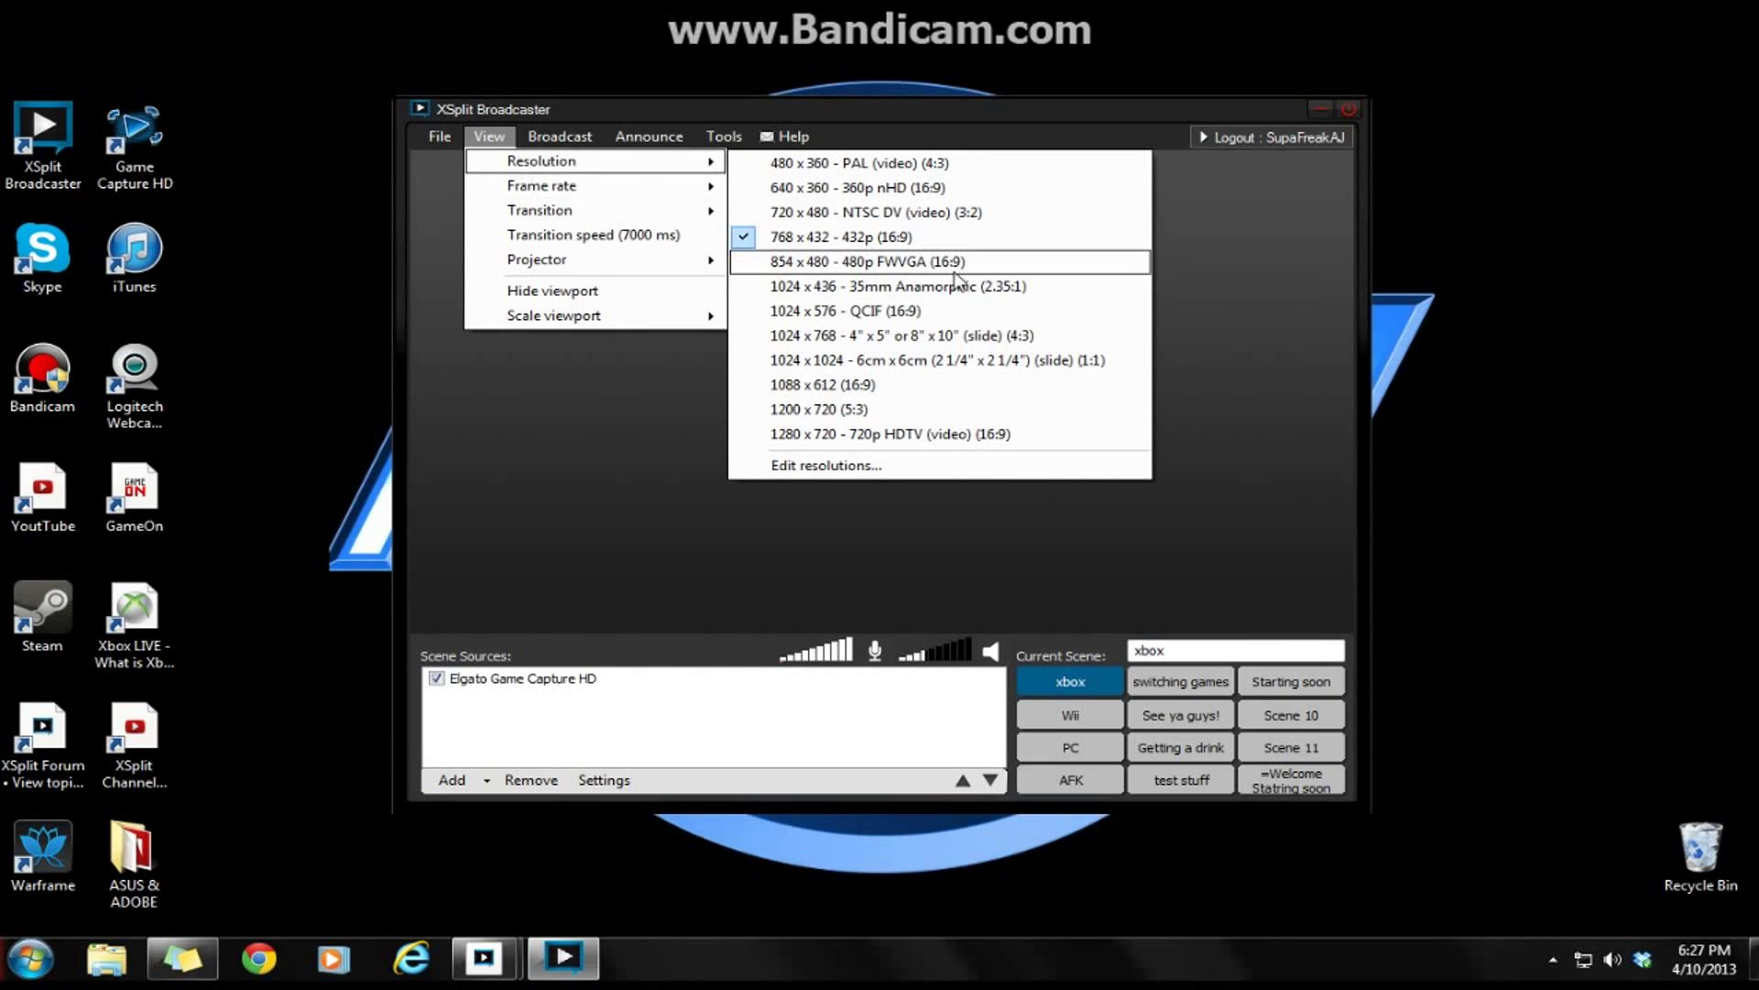
pyautogui.click(939, 261)
# Step: Set the frame rate to 20 fps and bring up the general user settings
pyautogui.click(435, 110)
pyautogui.moveTo(541, 162)
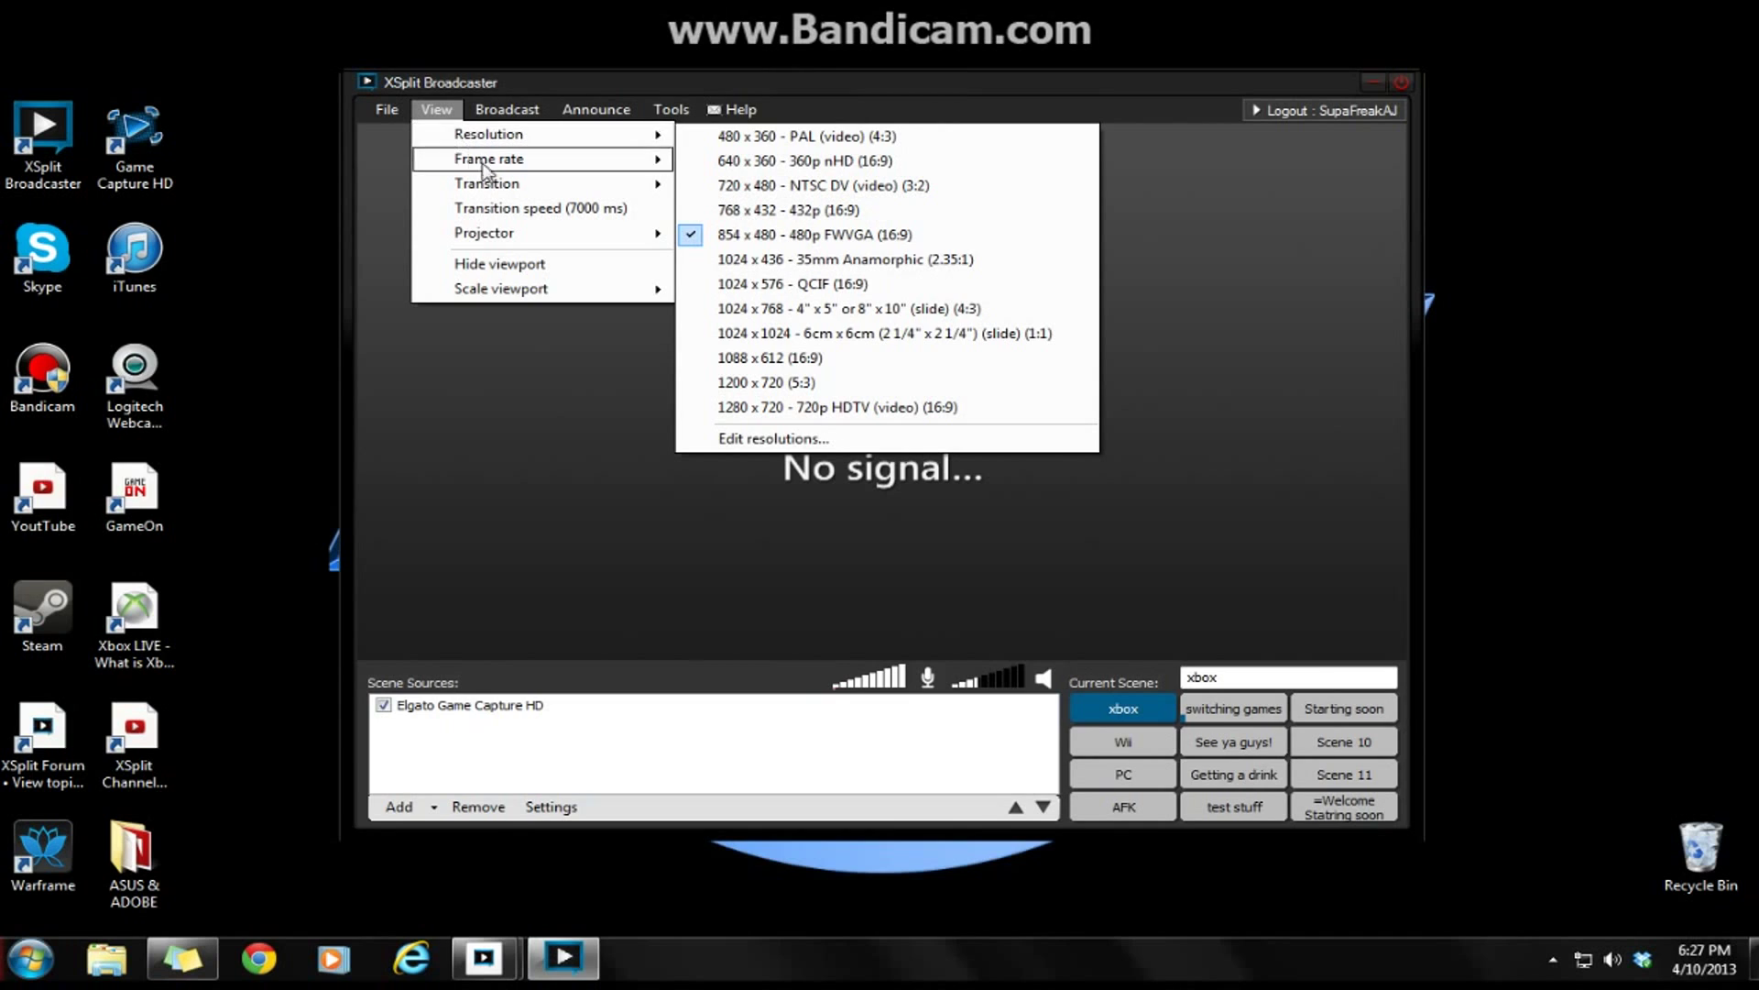
pyautogui.click(725, 297)
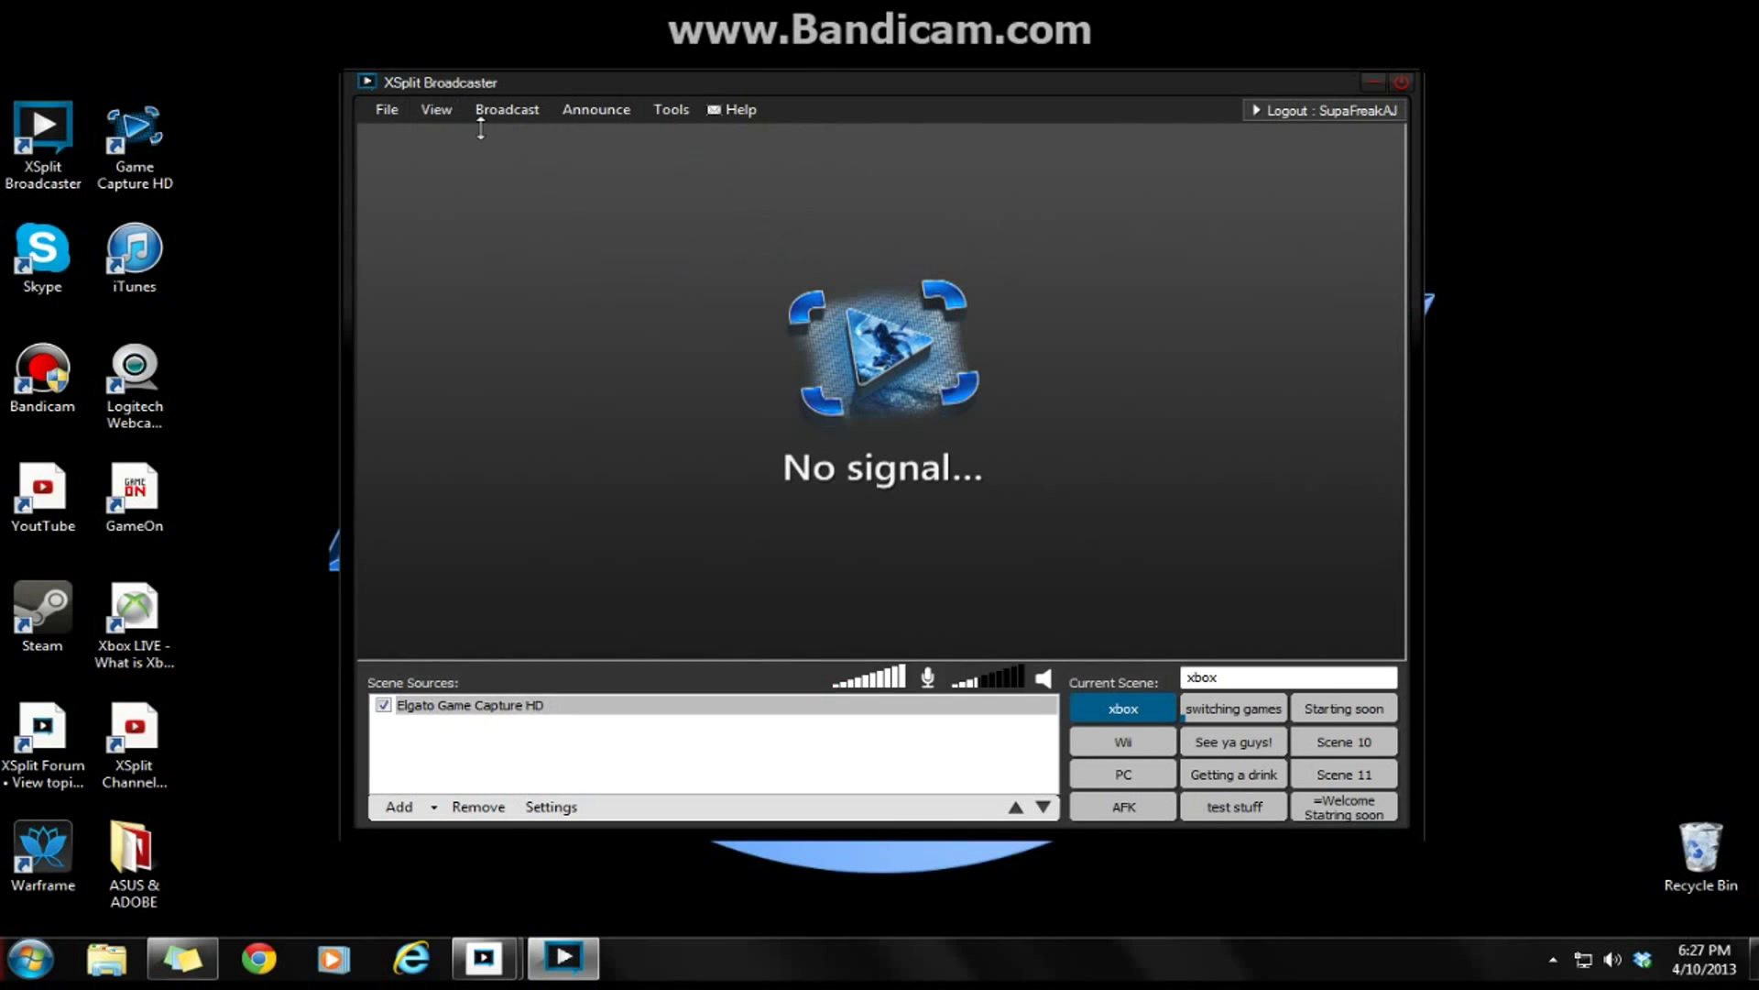
pyautogui.click(436, 110)
pyautogui.moveTo(489, 160)
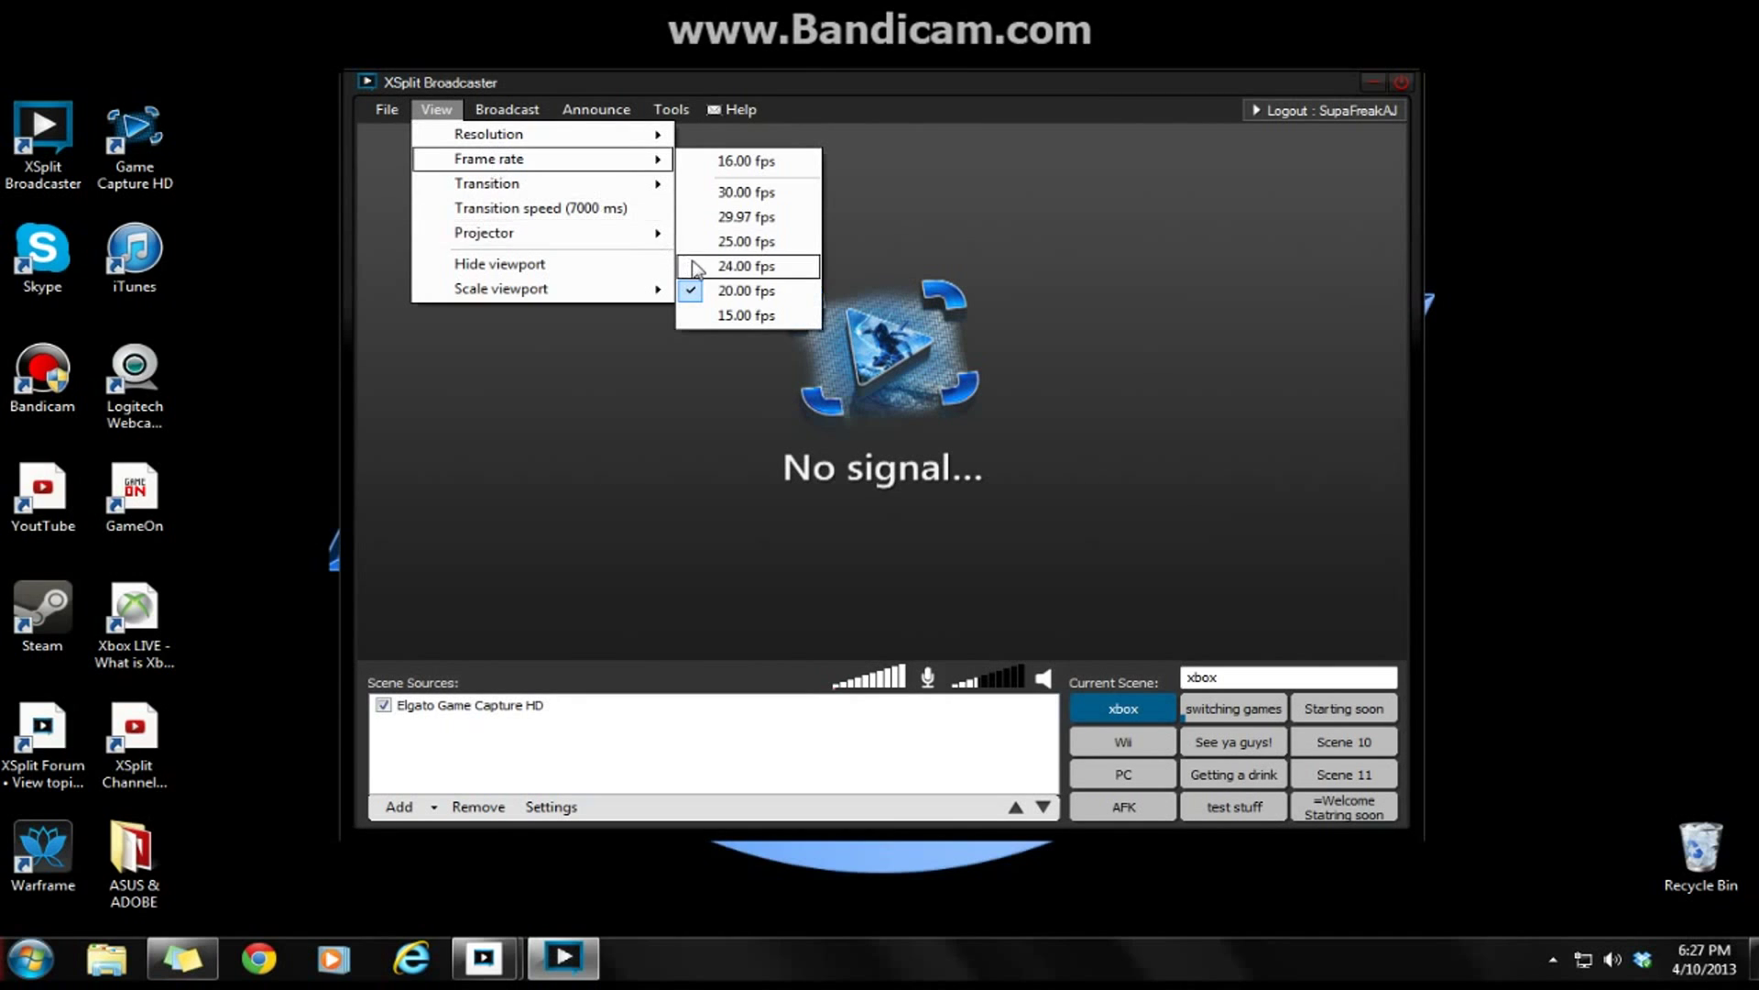
pyautogui.click(435, 110)
pyautogui.click(427, 108)
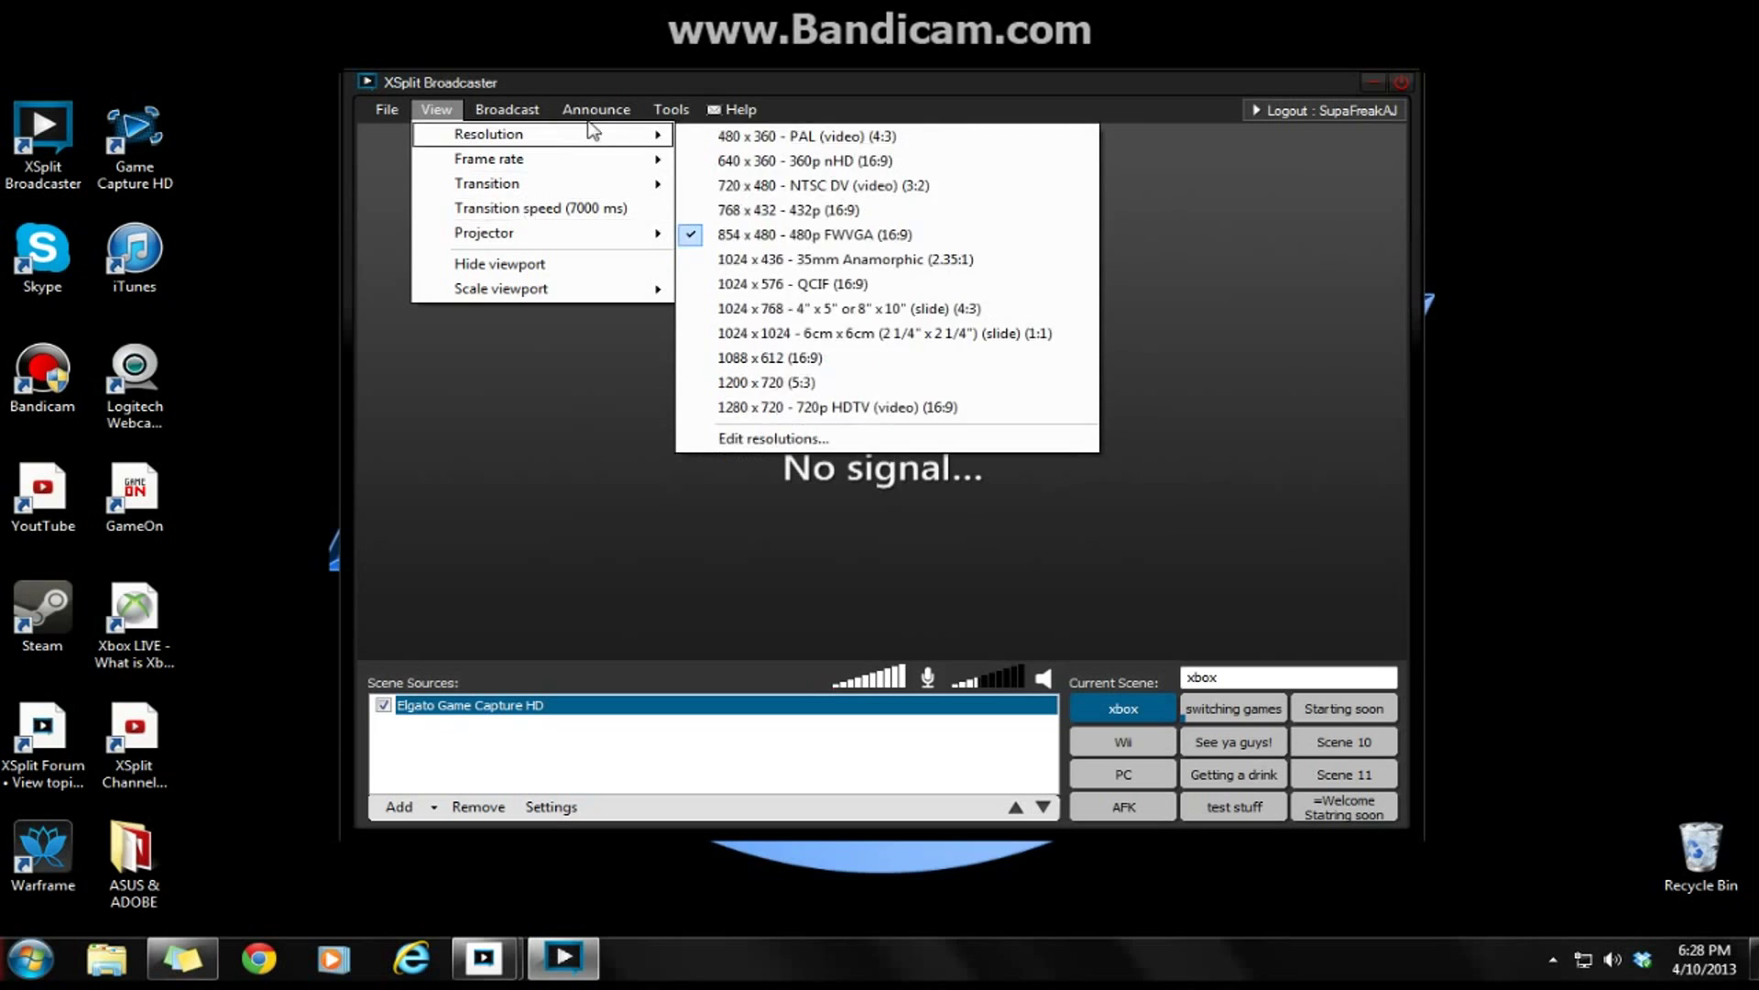
pyautogui.moveTo(671, 109)
pyautogui.click(742, 183)
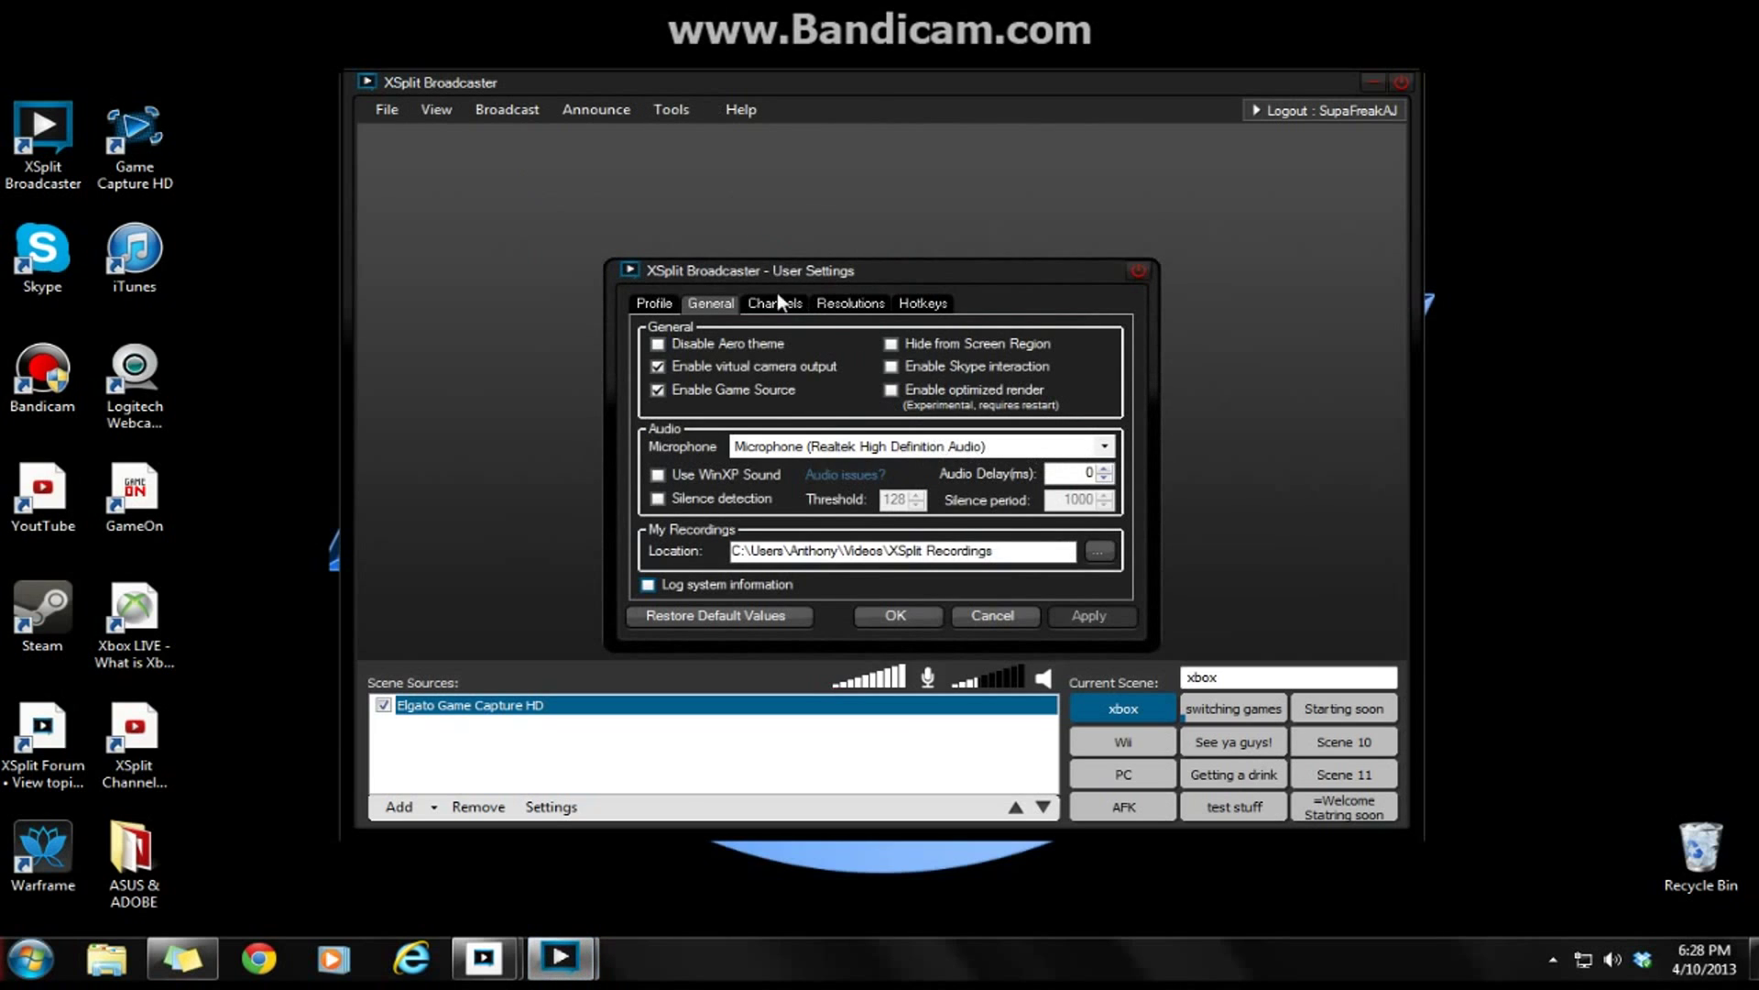
# Step: Open the streaming channel settings and edit the 1930 kbps Max Bitrate value
pyautogui.click(775, 303)
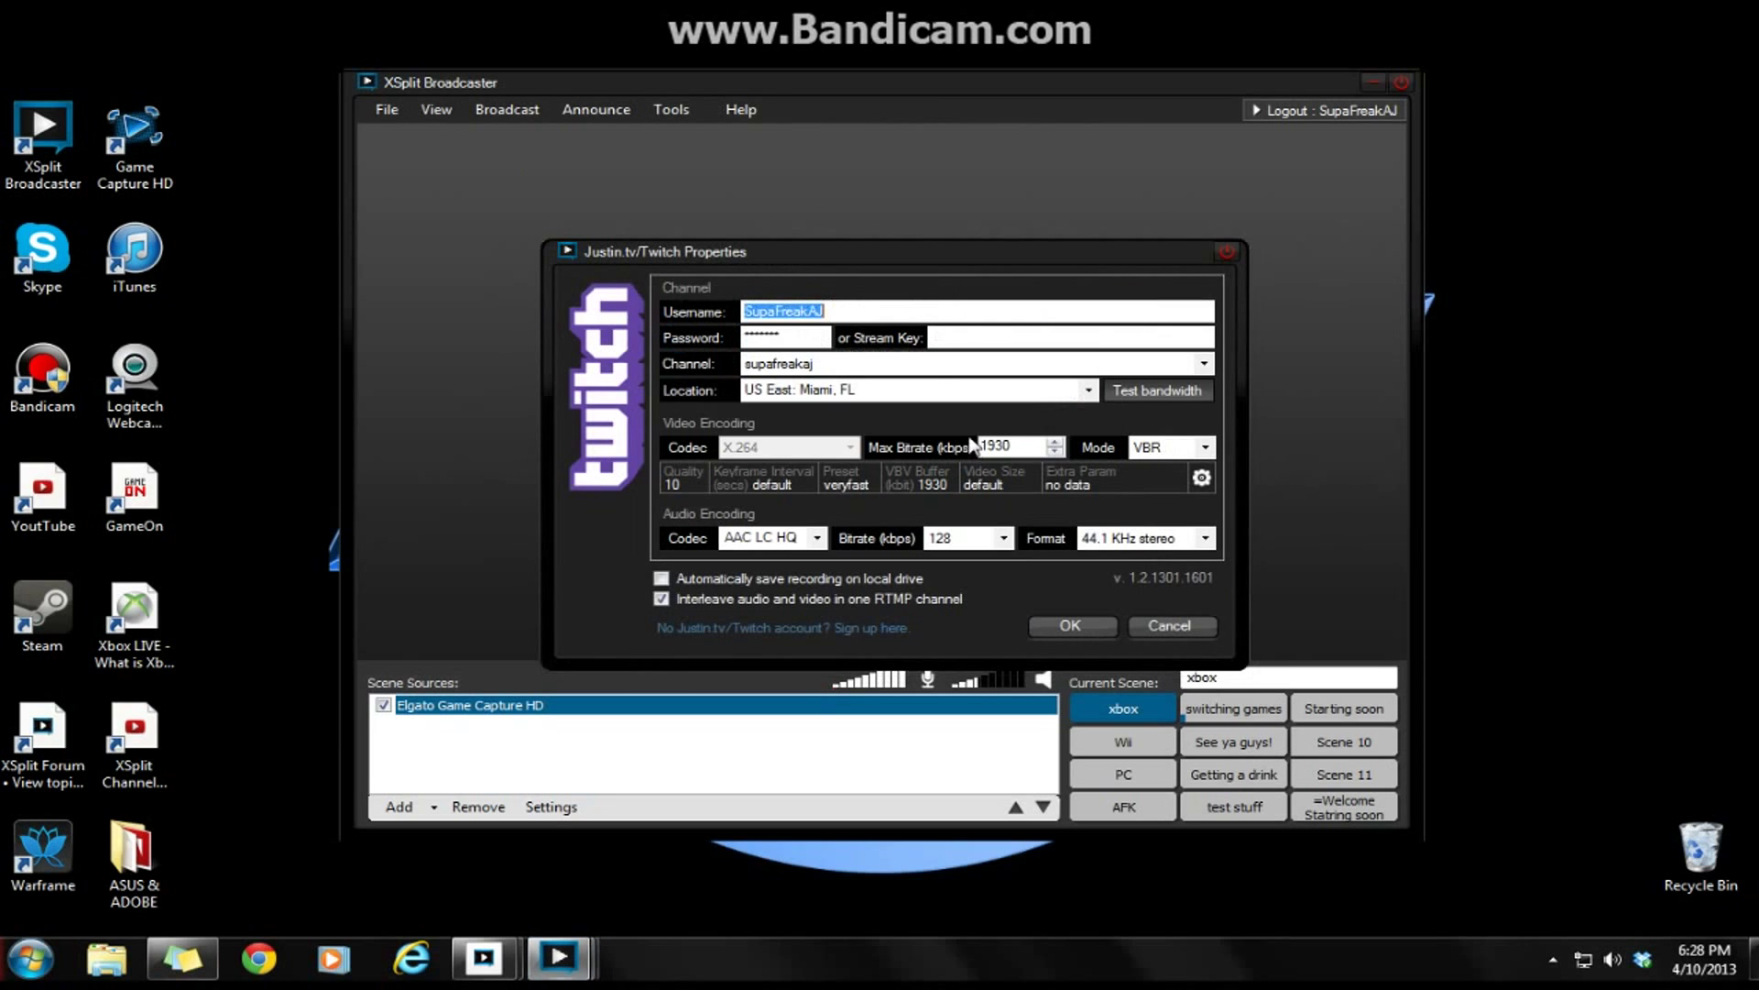
pyautogui.press('BackSpace')
pyautogui.press('BackSpace')
pyautogui.press('BackSpace')
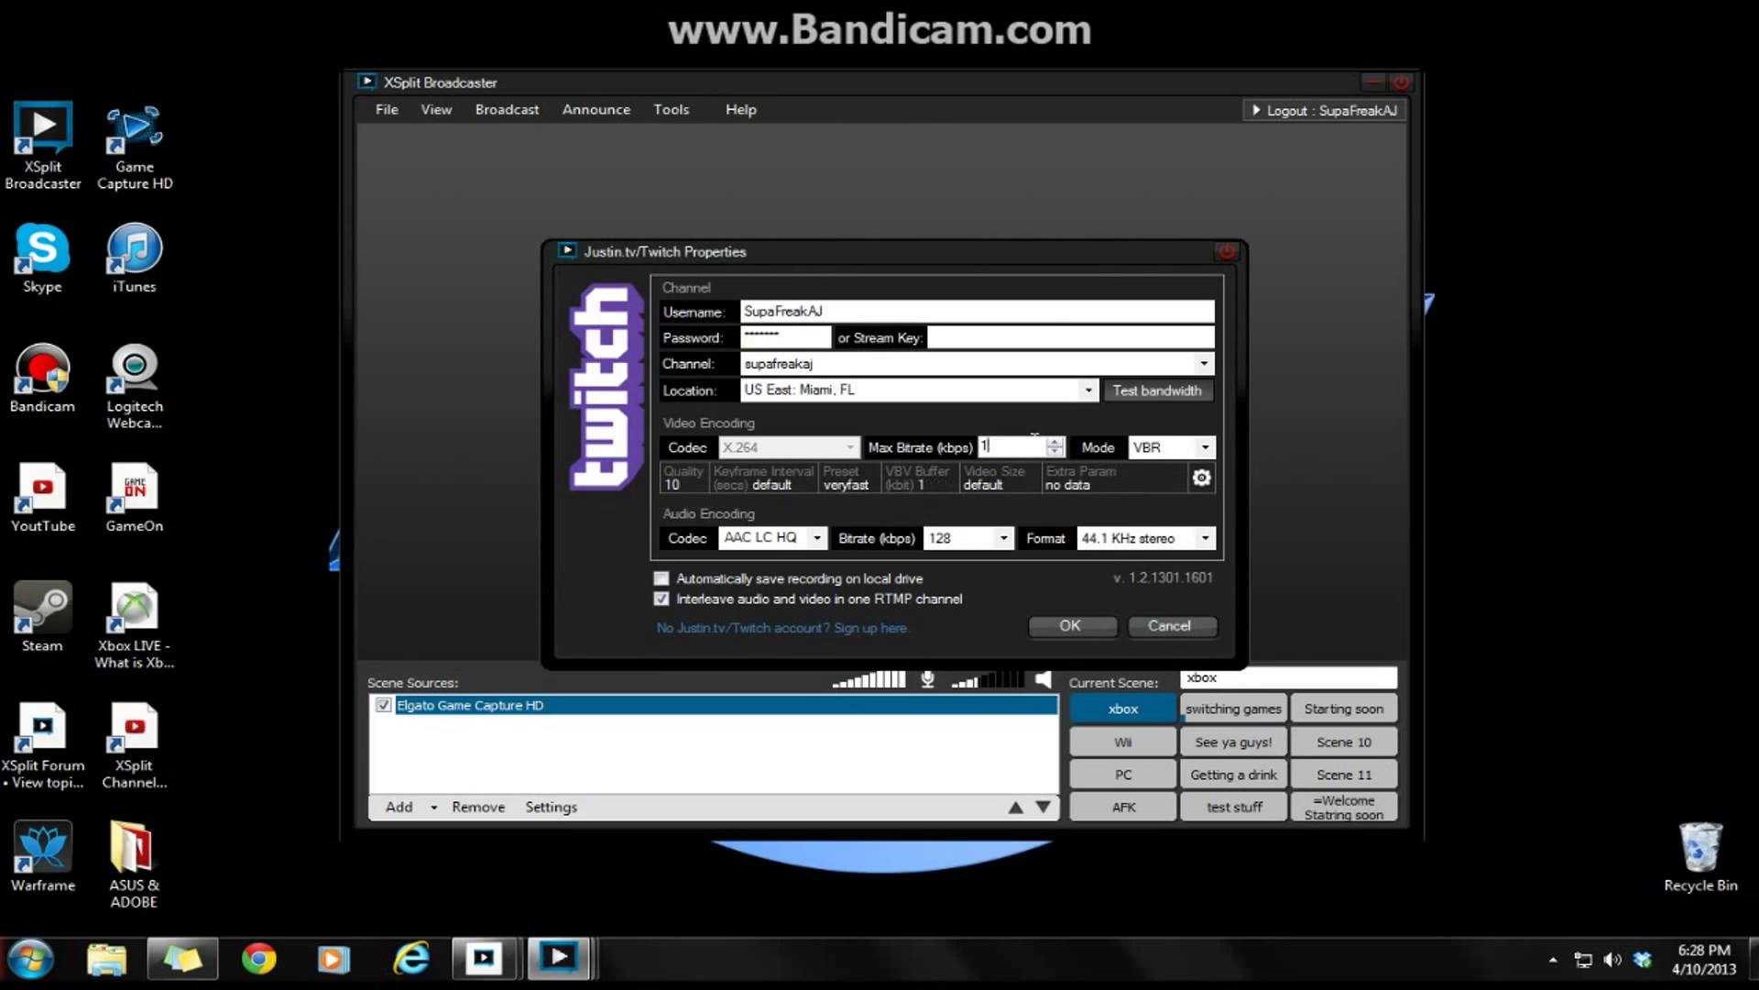
pyautogui.write('000')
pyautogui.press('BackSpace')
pyautogui.press('BackSpace')
pyautogui.press('BackSpace')
pyautogui.press('BackSpace')
pyautogui.write('900')
pyautogui.press('BackSpace')
pyautogui.press('BackSpace')
pyautogui.press('BackSpace')
# Step: Try AAC LC LQ, return to AAC LC HQ, then cancel the Twitch property changes
pyautogui.click(804, 538)
pyautogui.click(951, 549)
pyautogui.click(962, 585)
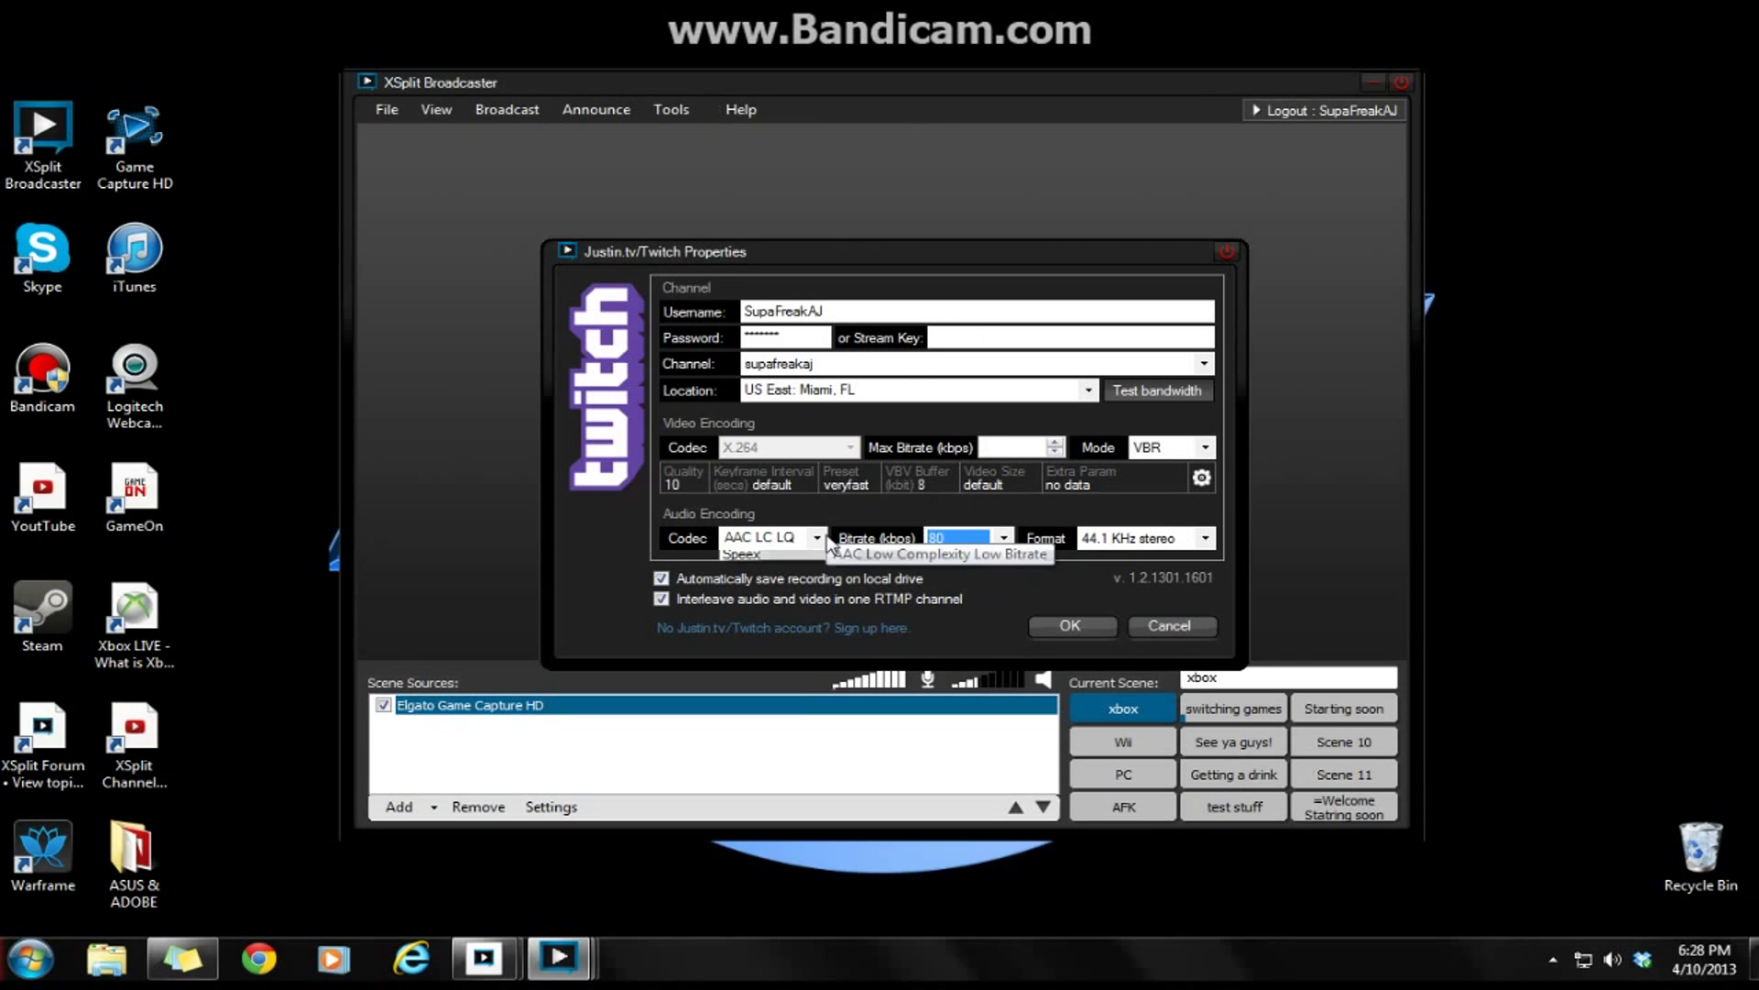
pyautogui.click(805, 537)
pyautogui.click(788, 567)
pyautogui.click(958, 546)
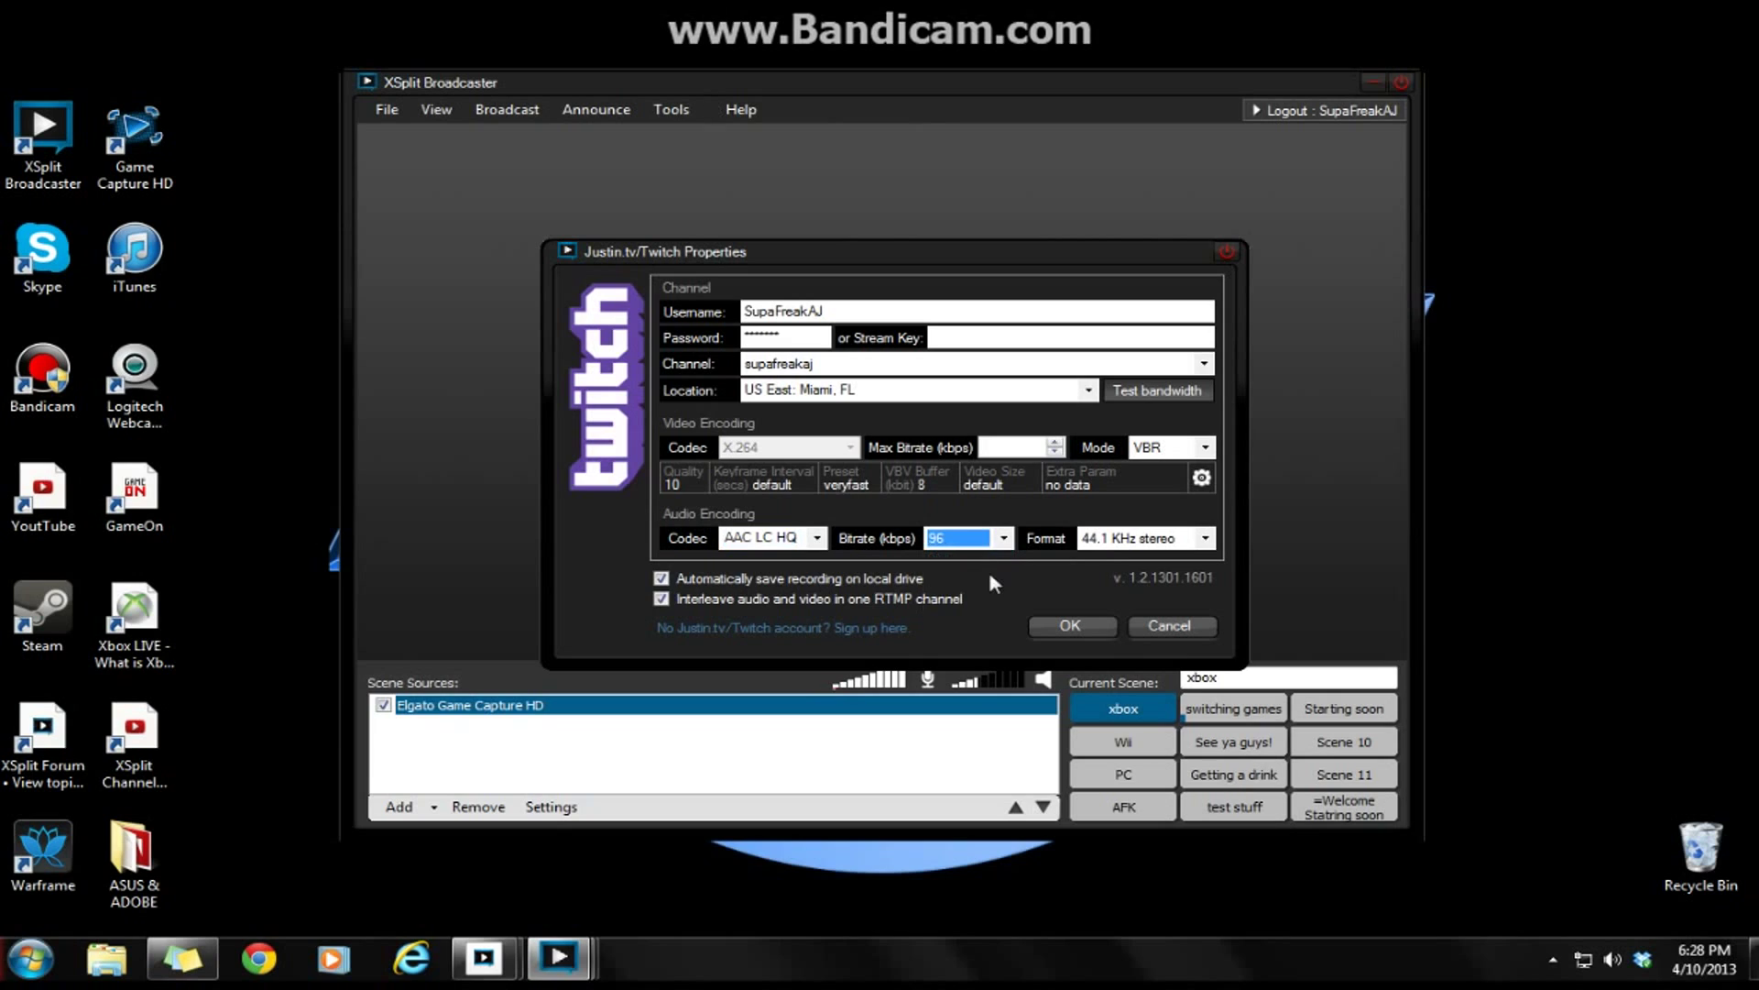
pyautogui.click(957, 541)
pyautogui.click(1158, 631)
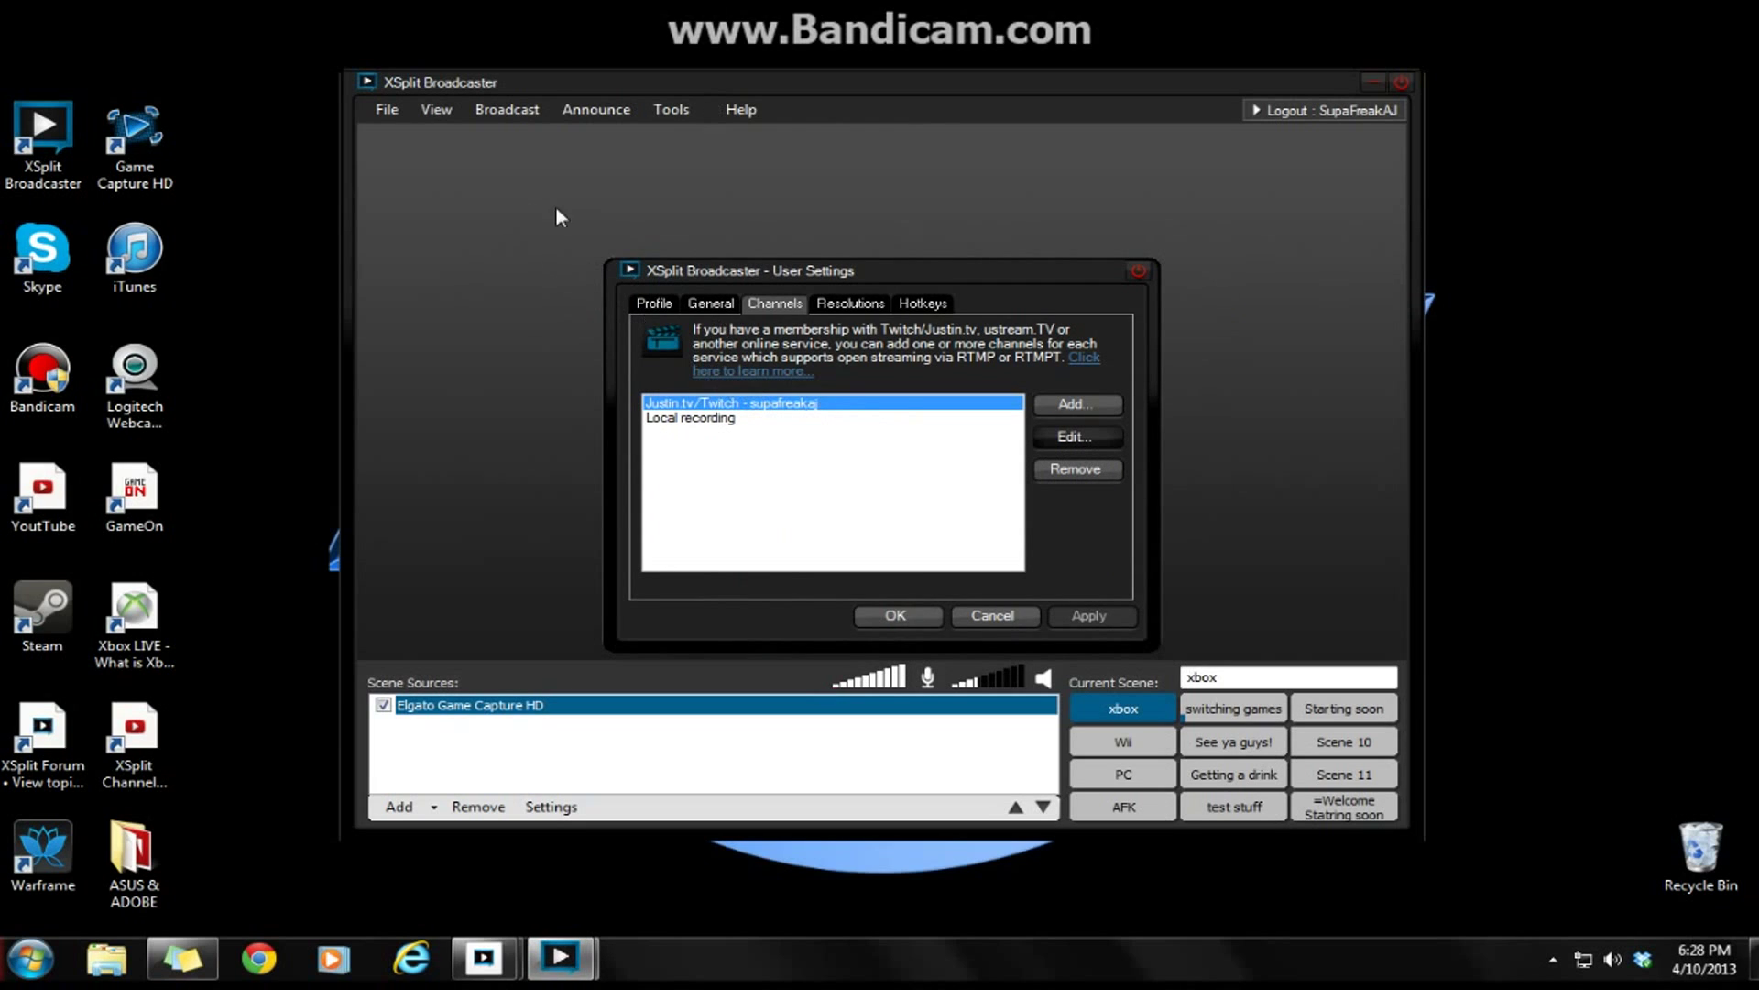
# Step: Cancel User Settings and set the broadcast resolution to 1024 x 576
pyautogui.click(1012, 626)
pyautogui.click(443, 110)
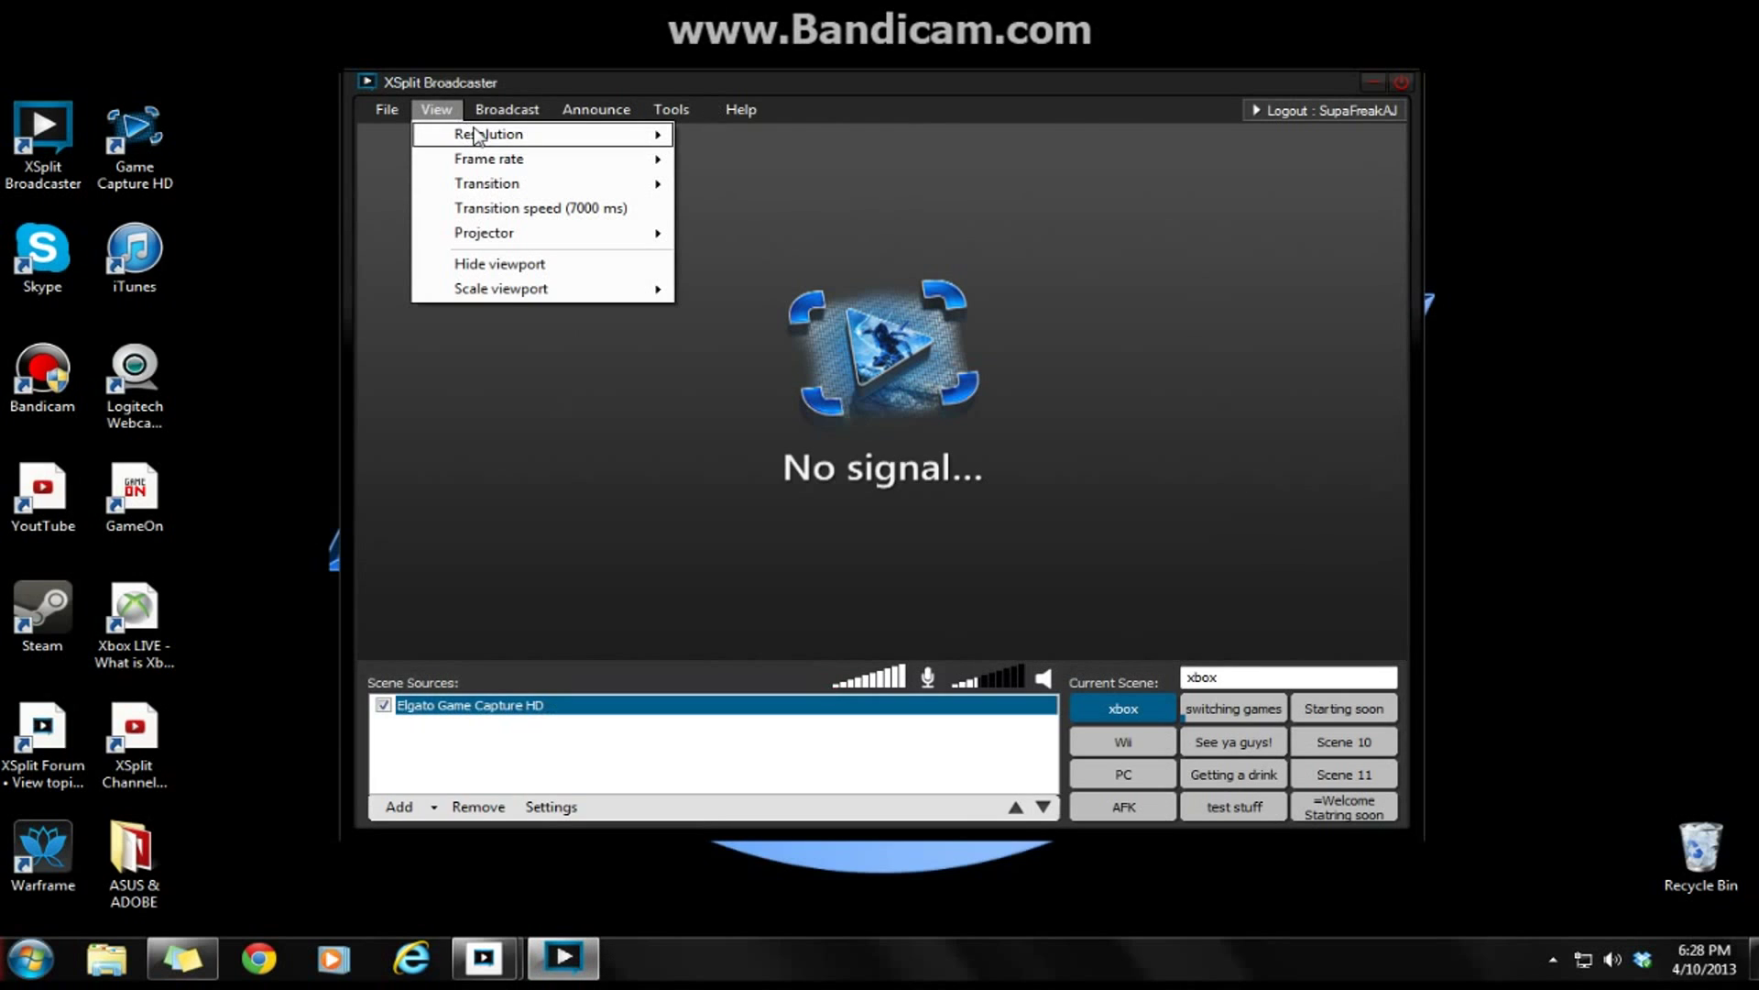
pyautogui.click(759, 285)
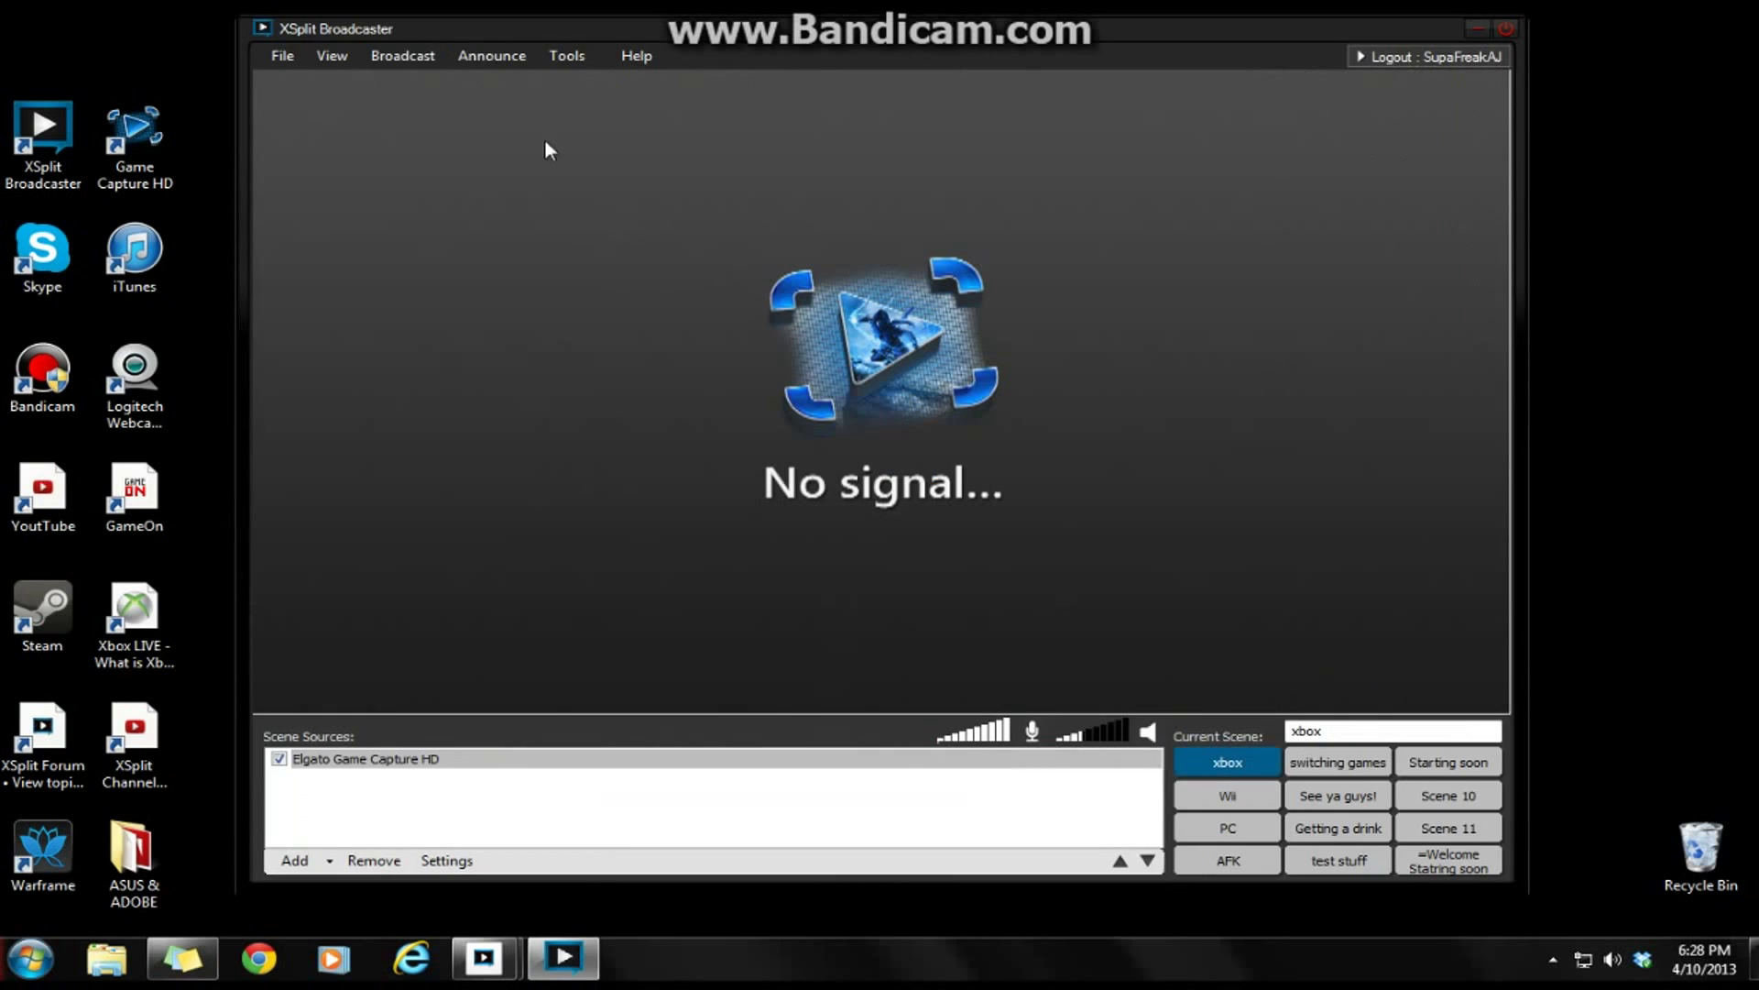
# Step: Set the frame rate to 29.97 fps after trying 30 fps
pyautogui.click(351, 55)
pyautogui.moveTo(384, 104)
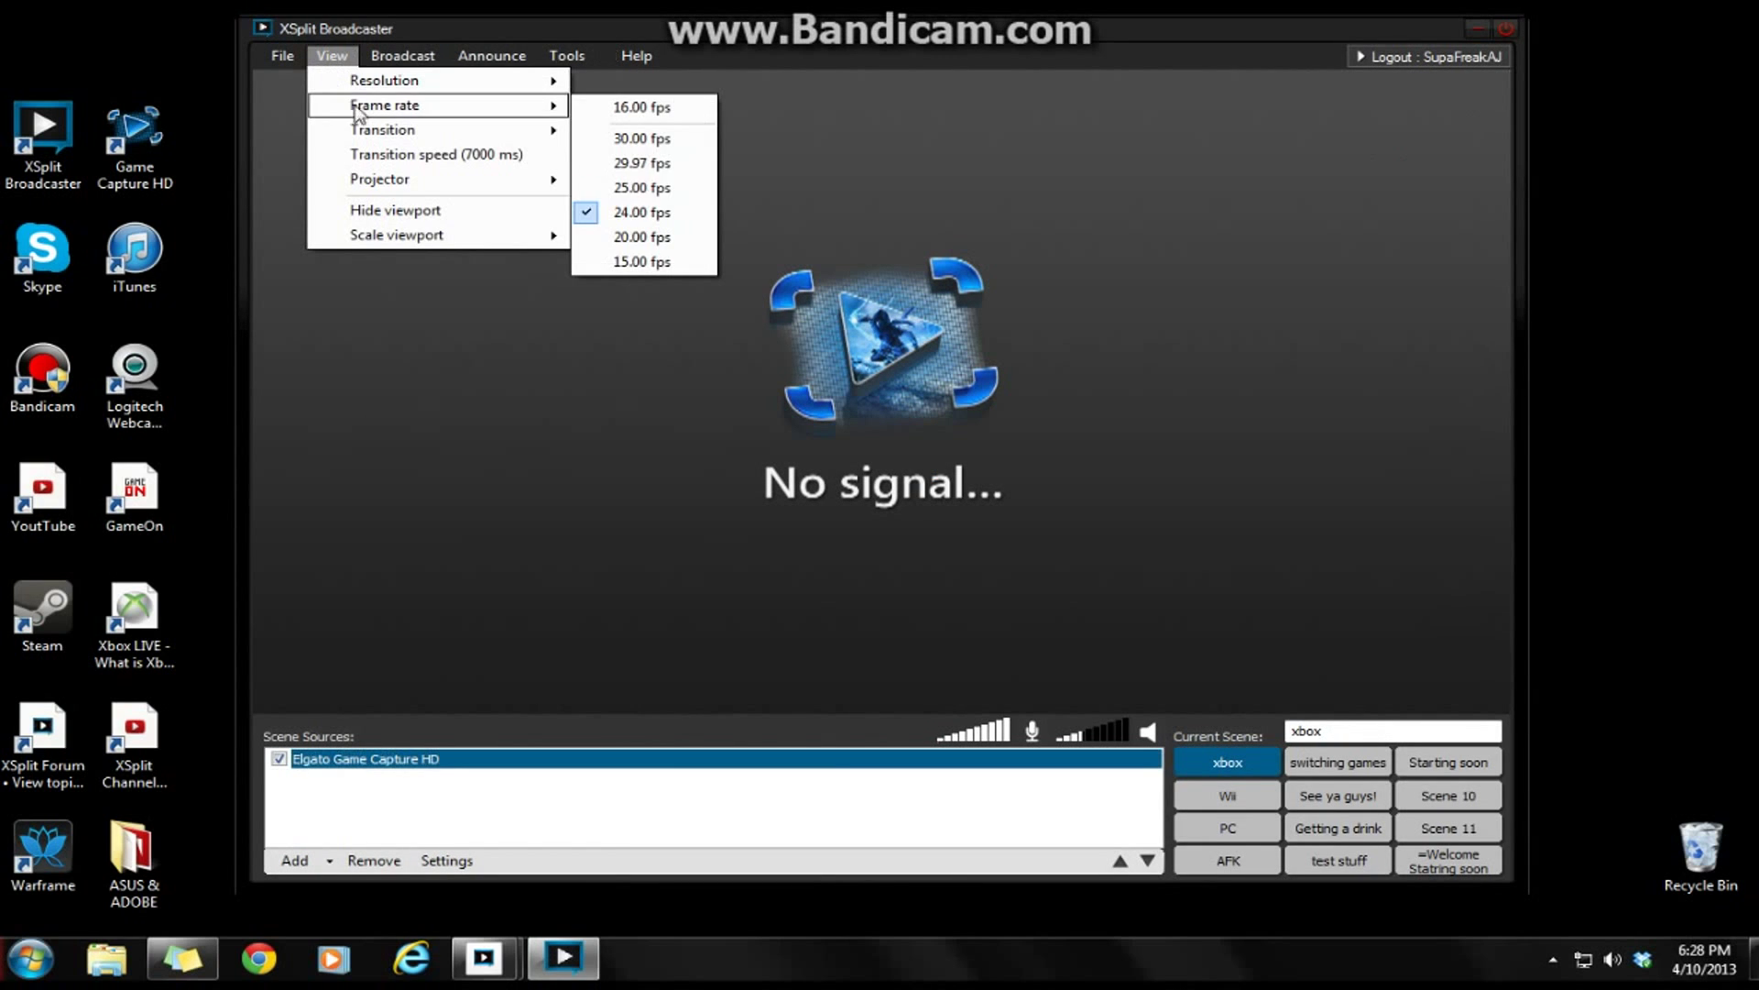
pyautogui.click(605, 151)
pyautogui.click(332, 55)
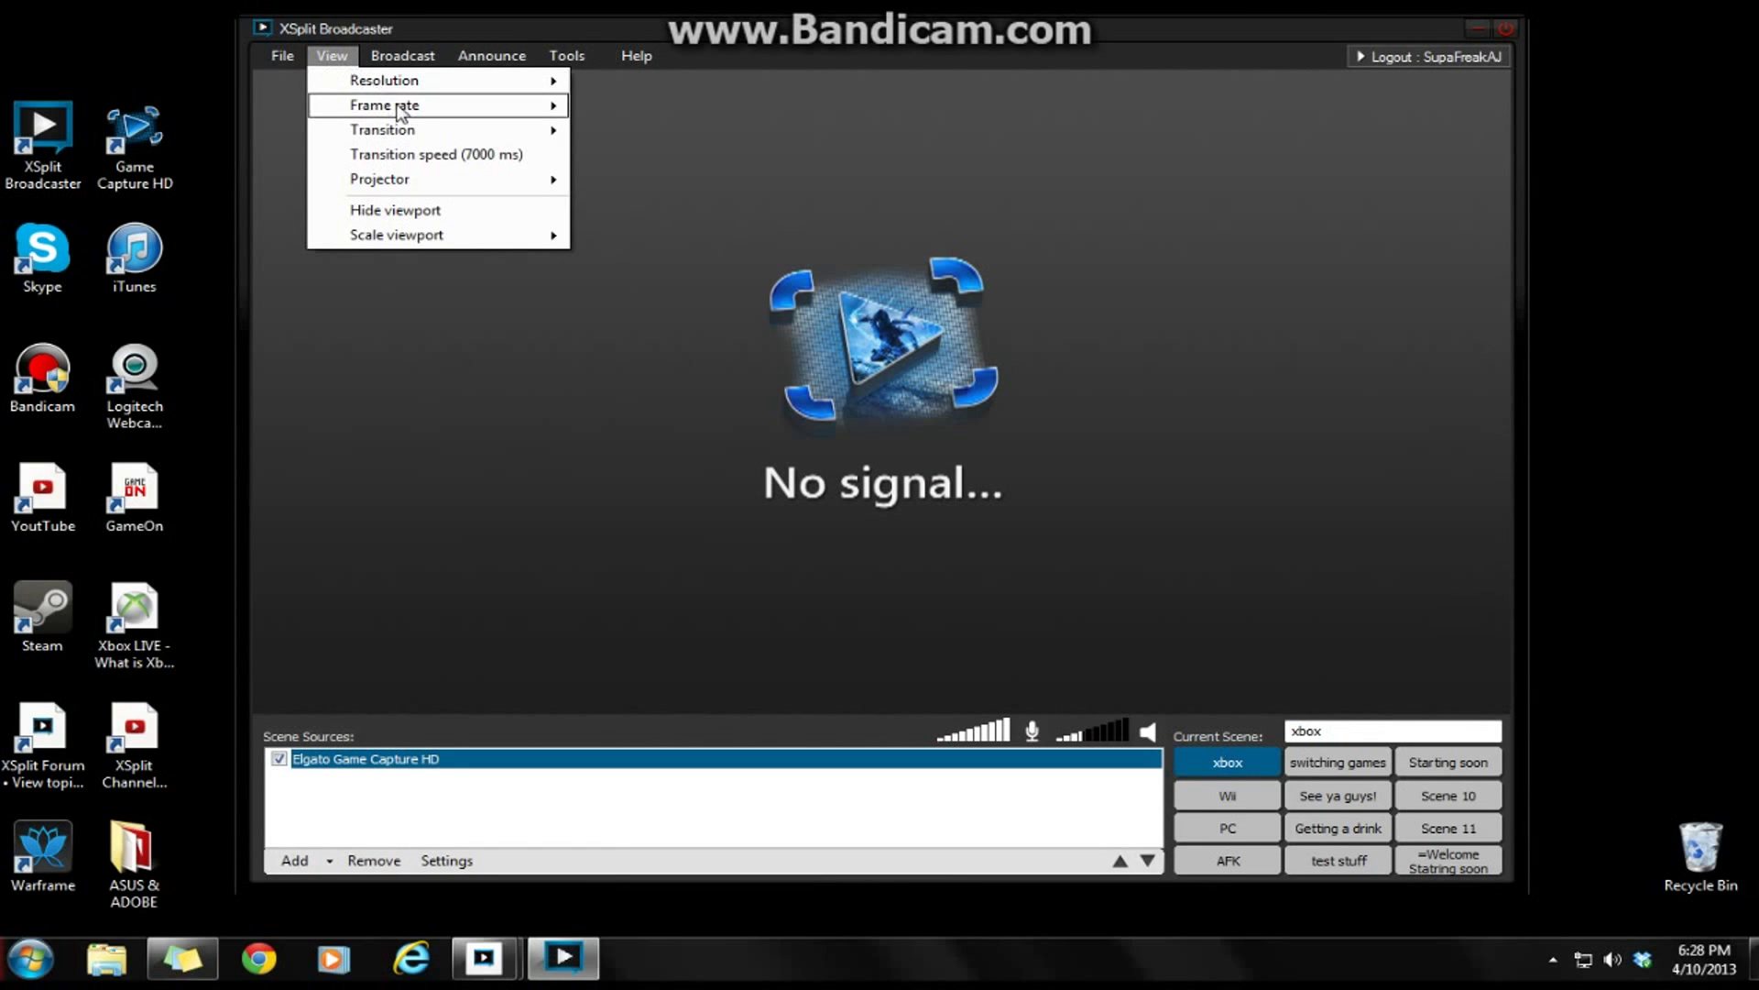
pyautogui.click(609, 170)
pyautogui.click(330, 55)
pyautogui.click(566, 55)
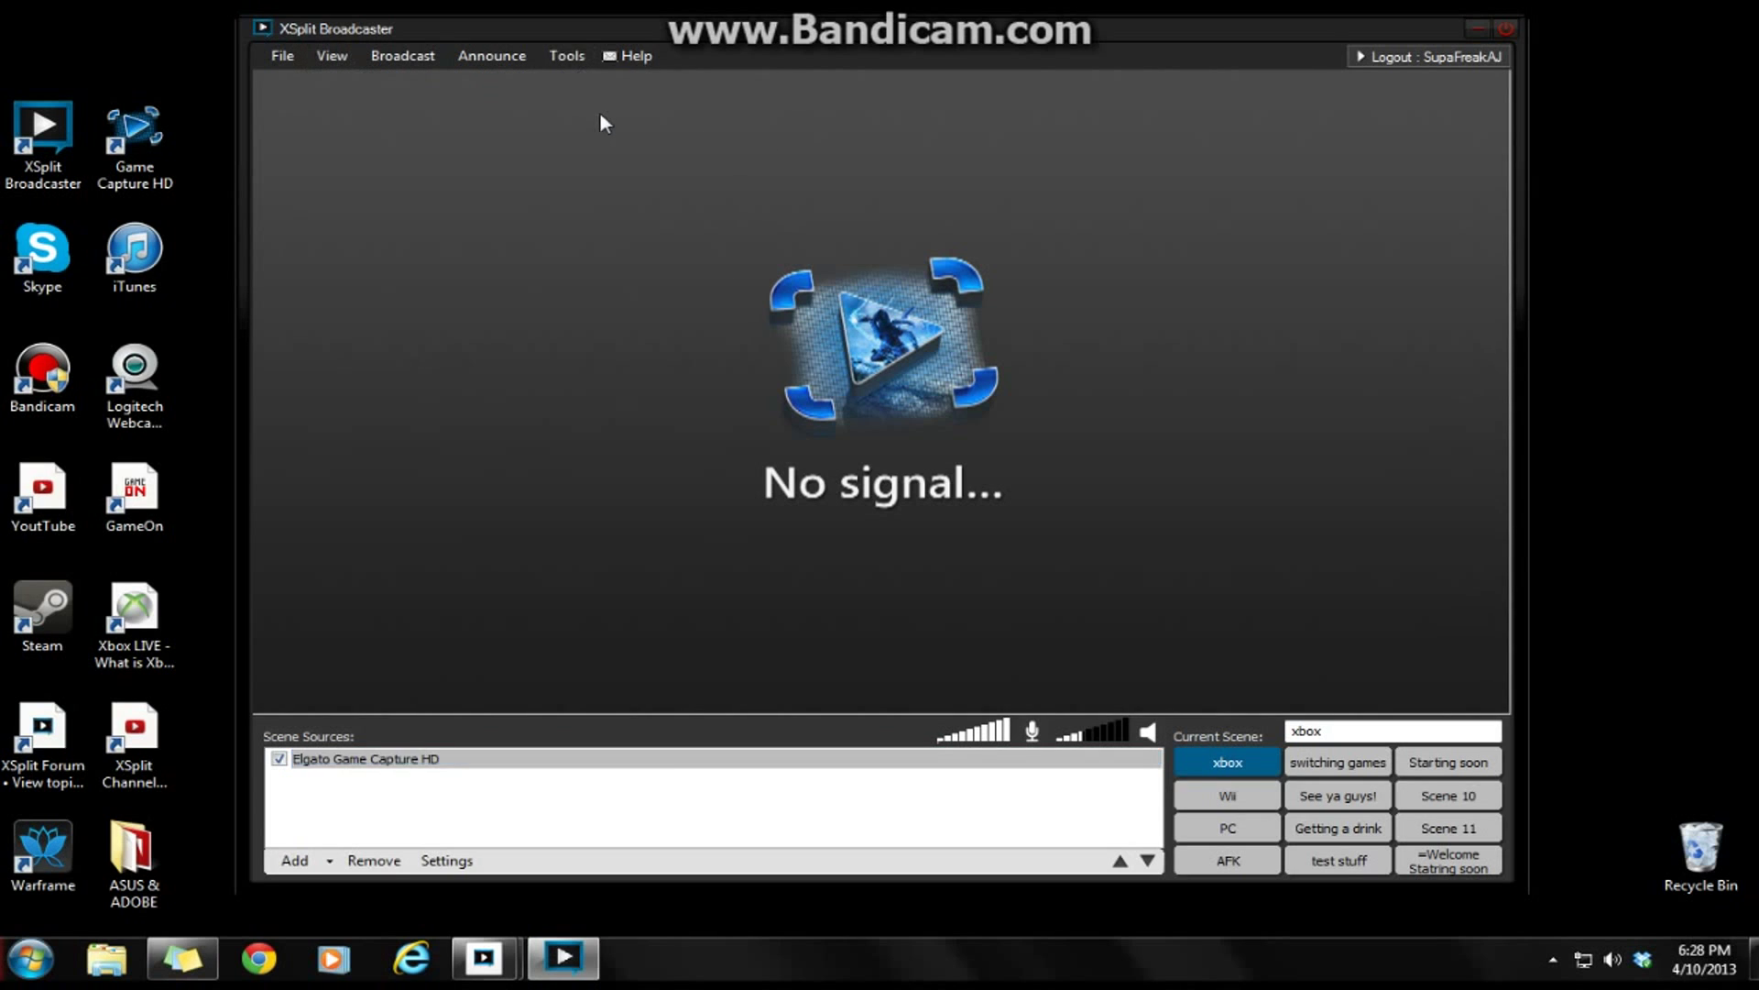
pyautogui.click(566, 55)
# Step: Open the Twitch channel properties and rework the Max Bitrate digits
pyautogui.click(605, 129)
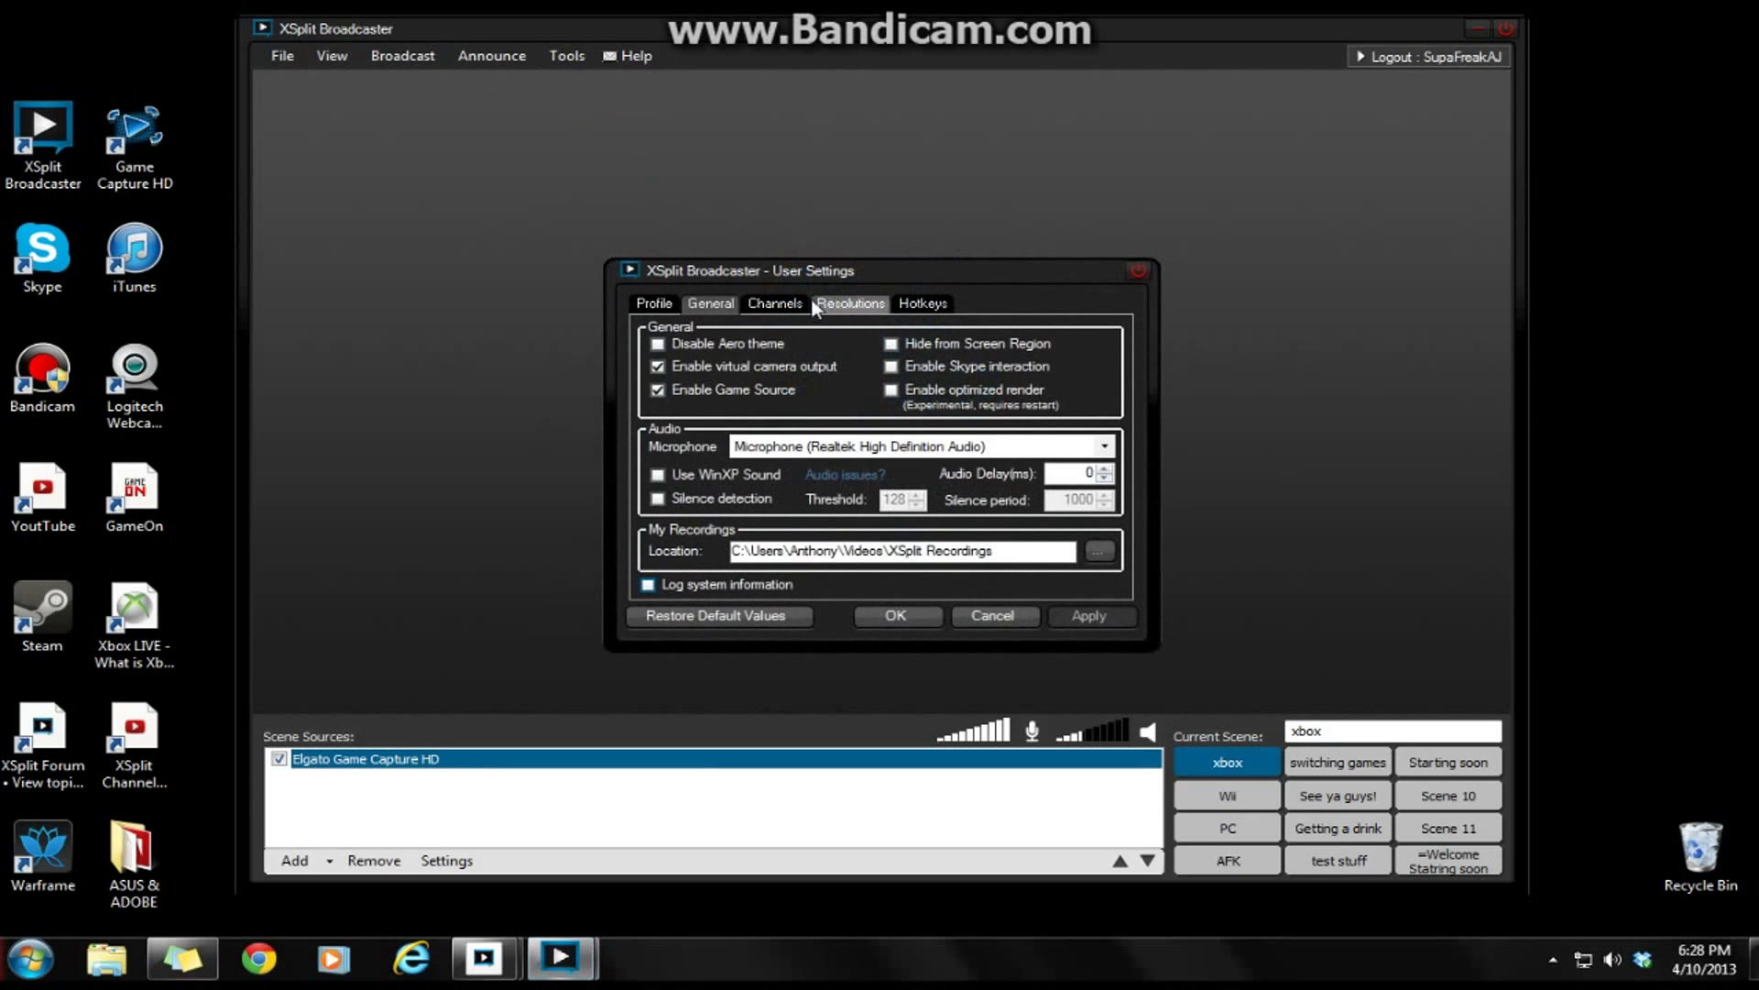
pyautogui.click(778, 302)
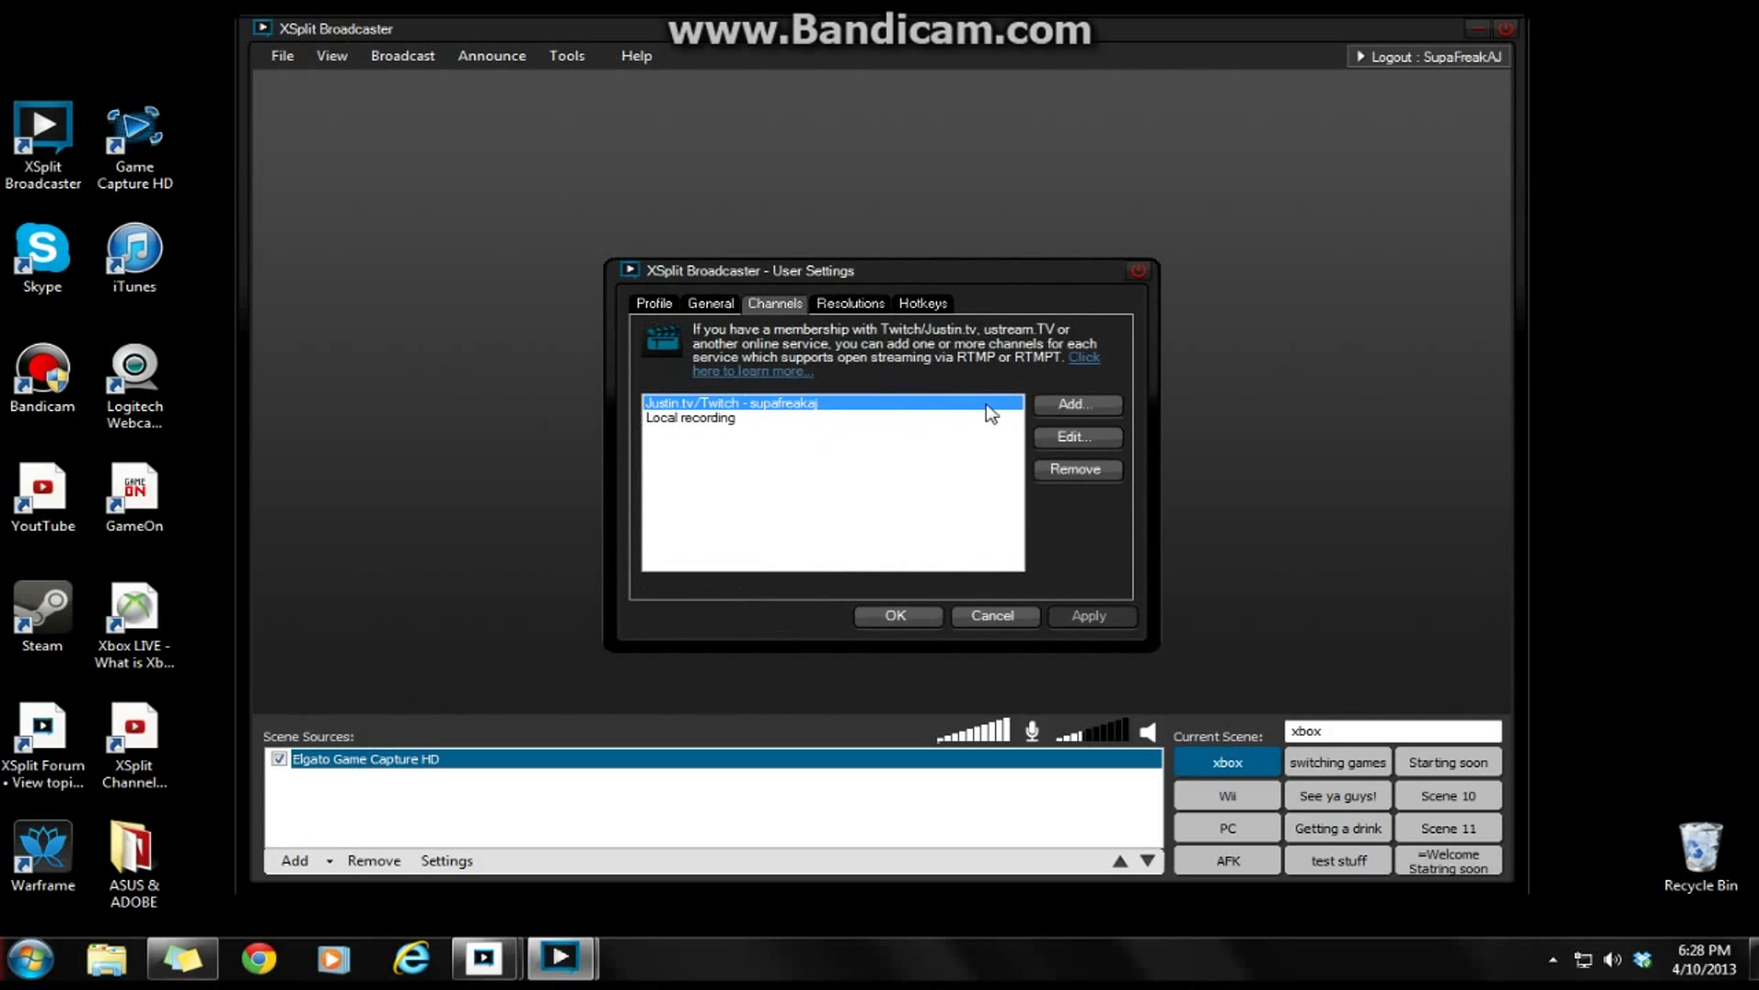
pyautogui.click(1061, 437)
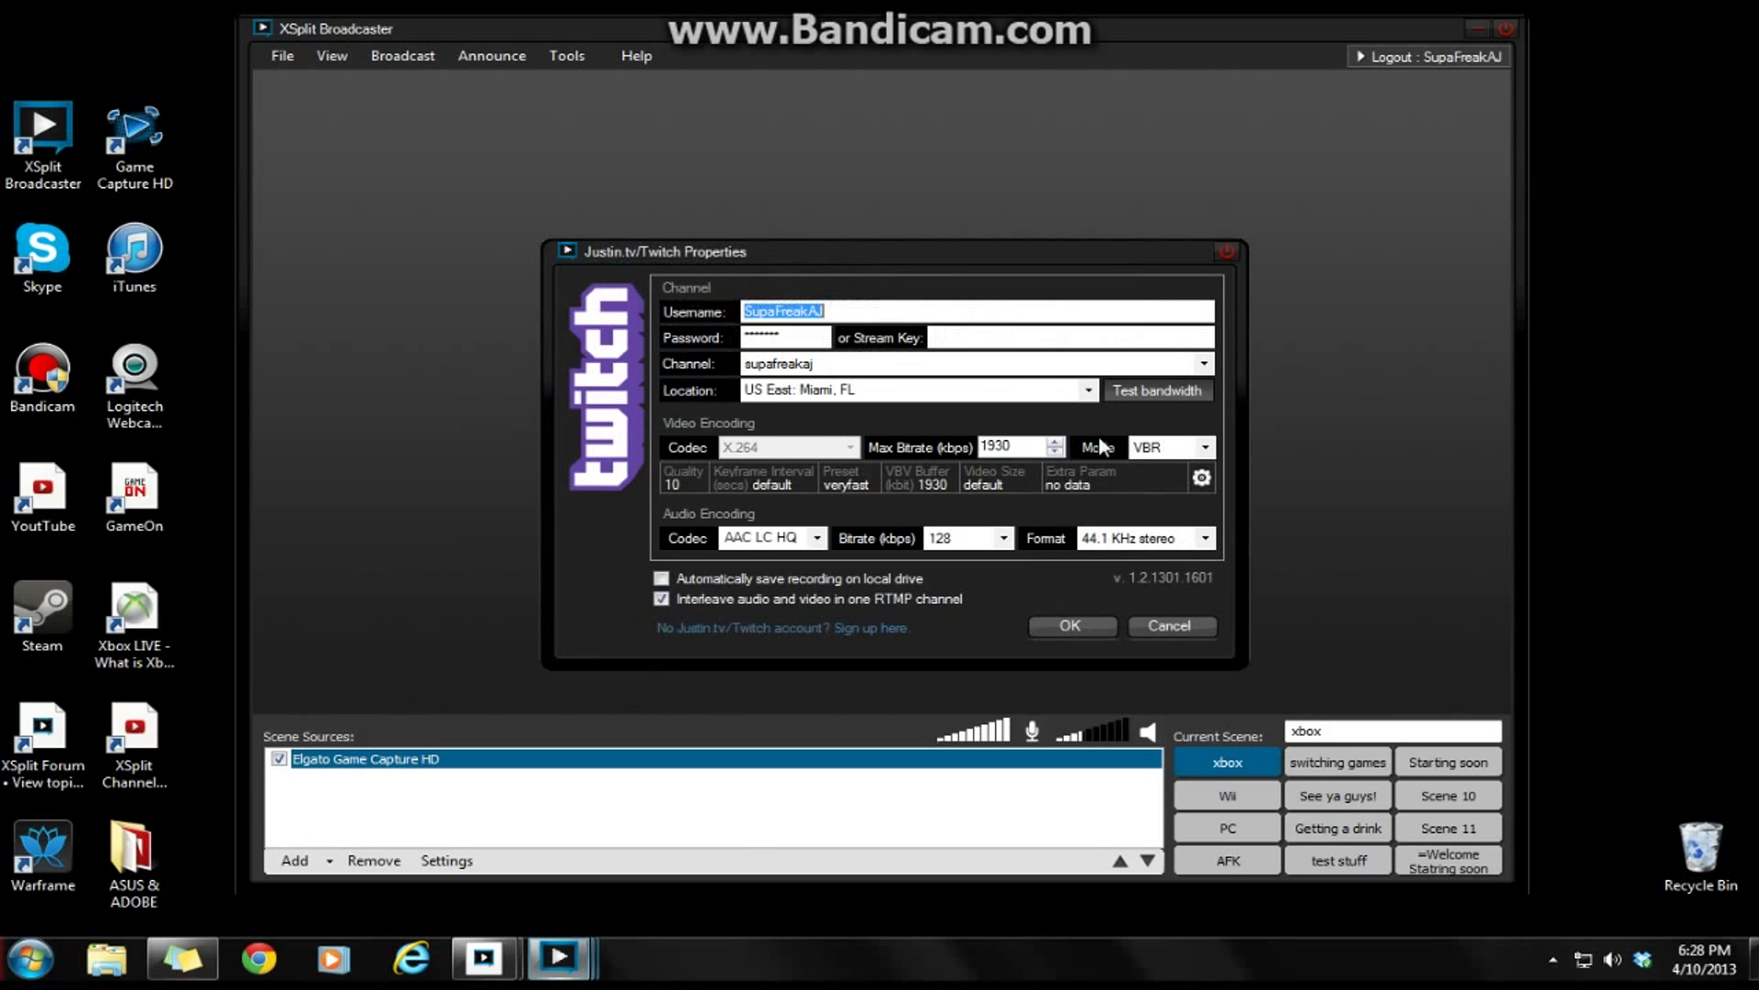
pyautogui.click(1025, 447)
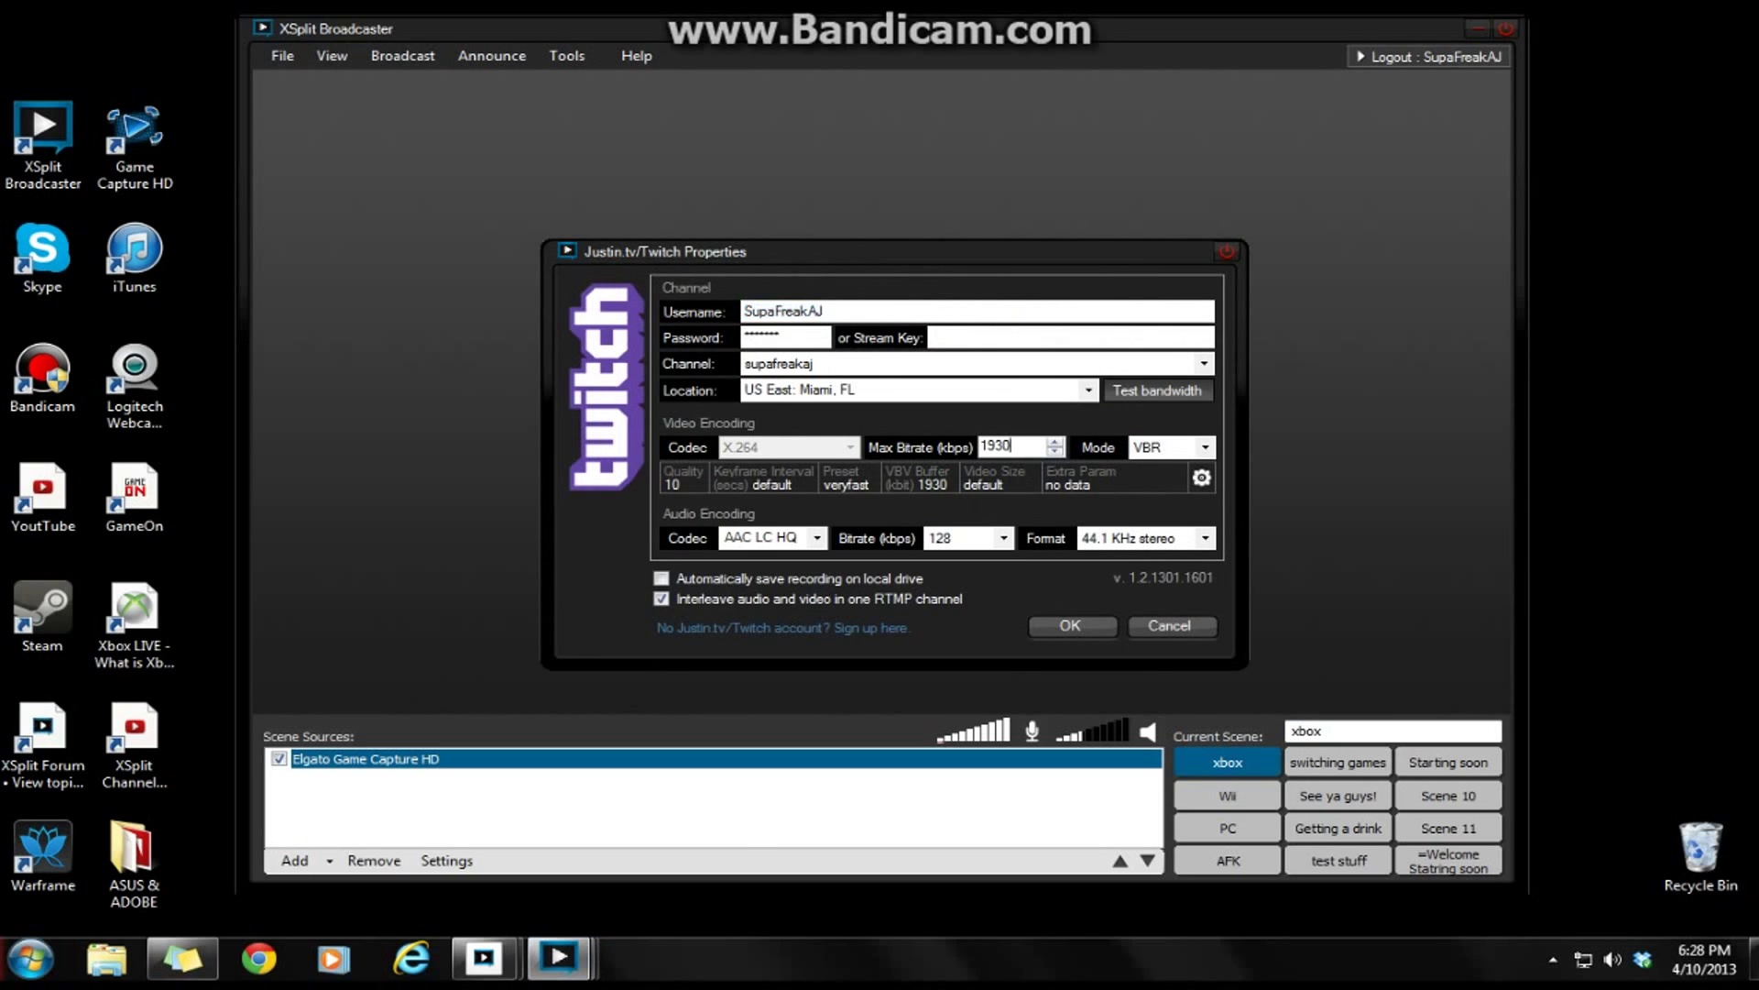
pyautogui.press('BackSpace')
pyautogui.press('BackSpace')
pyautogui.press('BackSpace')
pyautogui.write('2')
pyautogui.write('00')
pyautogui.press('BackSpace')
pyautogui.press('BackSpace')
pyautogui.press('BackSpace')
pyautogui.write('95')
pyautogui.write('00')
pyautogui.press('BackSpace')
pyautogui.press('BackSpace')
pyautogui.write('34')
pyautogui.press('BackSpace')
pyautogui.press('BackSpace')
# Step: Keep AAC LC HQ at 128 kbps, set Max Bitrate to 1900, and save
pyautogui.click(765, 536)
pyautogui.click(965, 590)
pyautogui.click(962, 537)
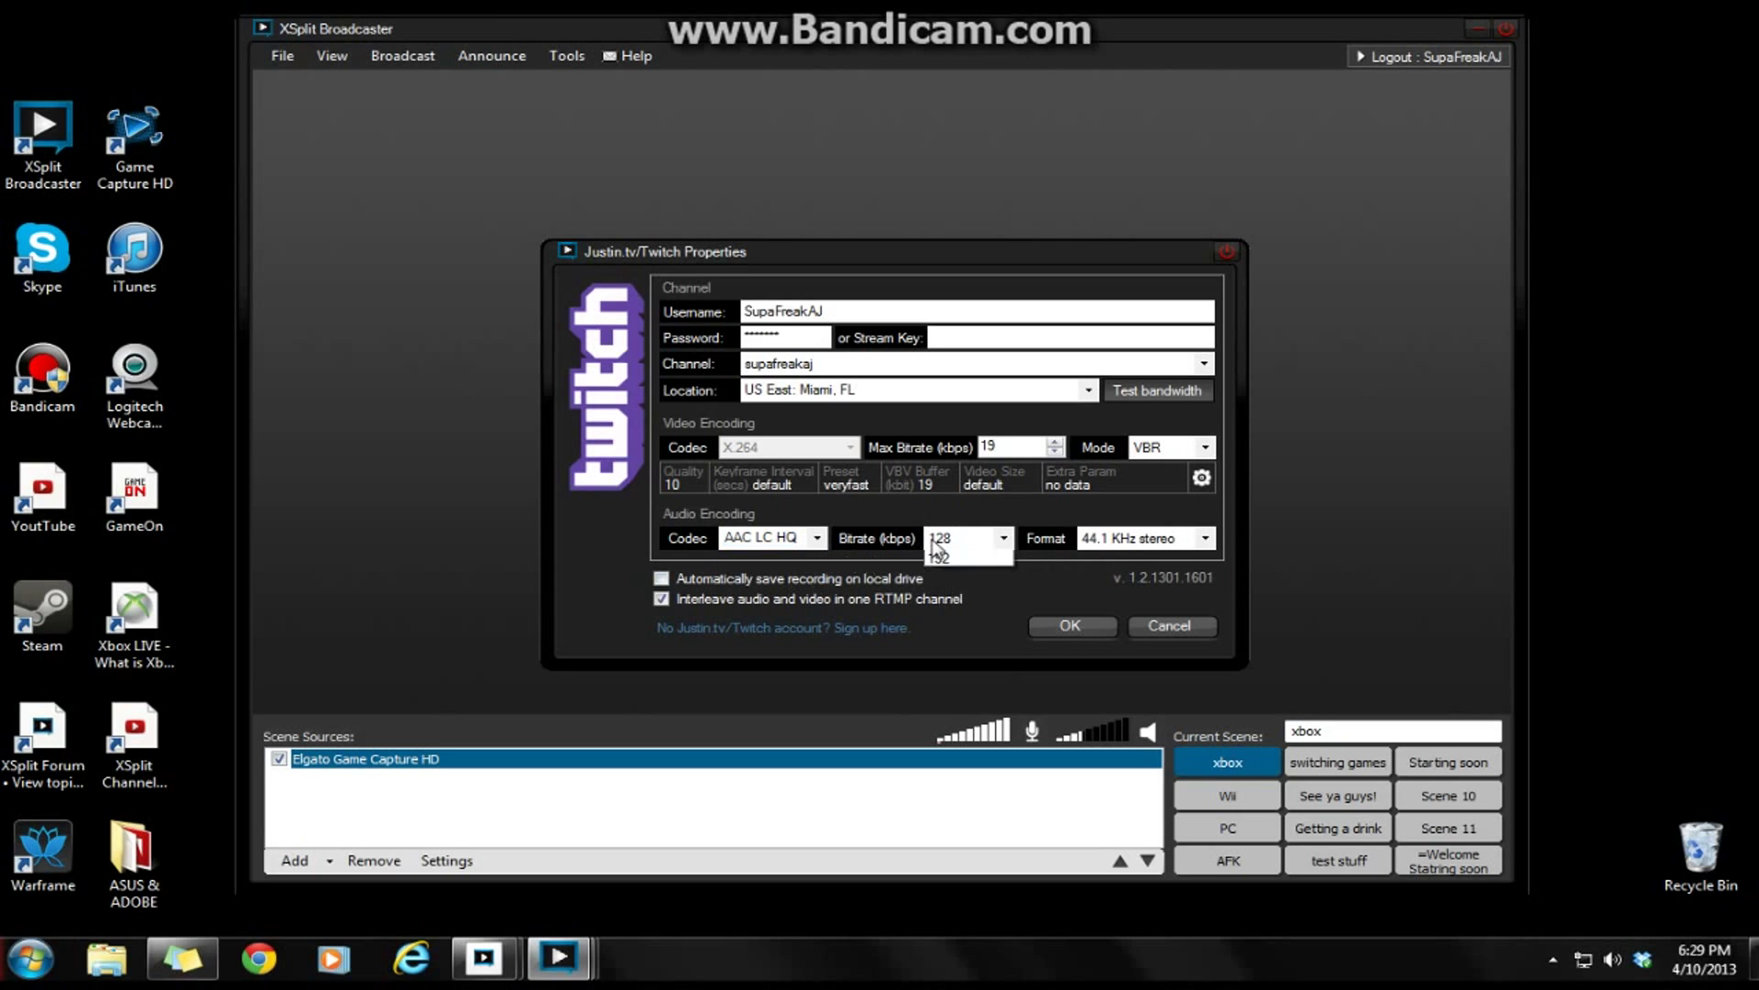
pyautogui.click(957, 577)
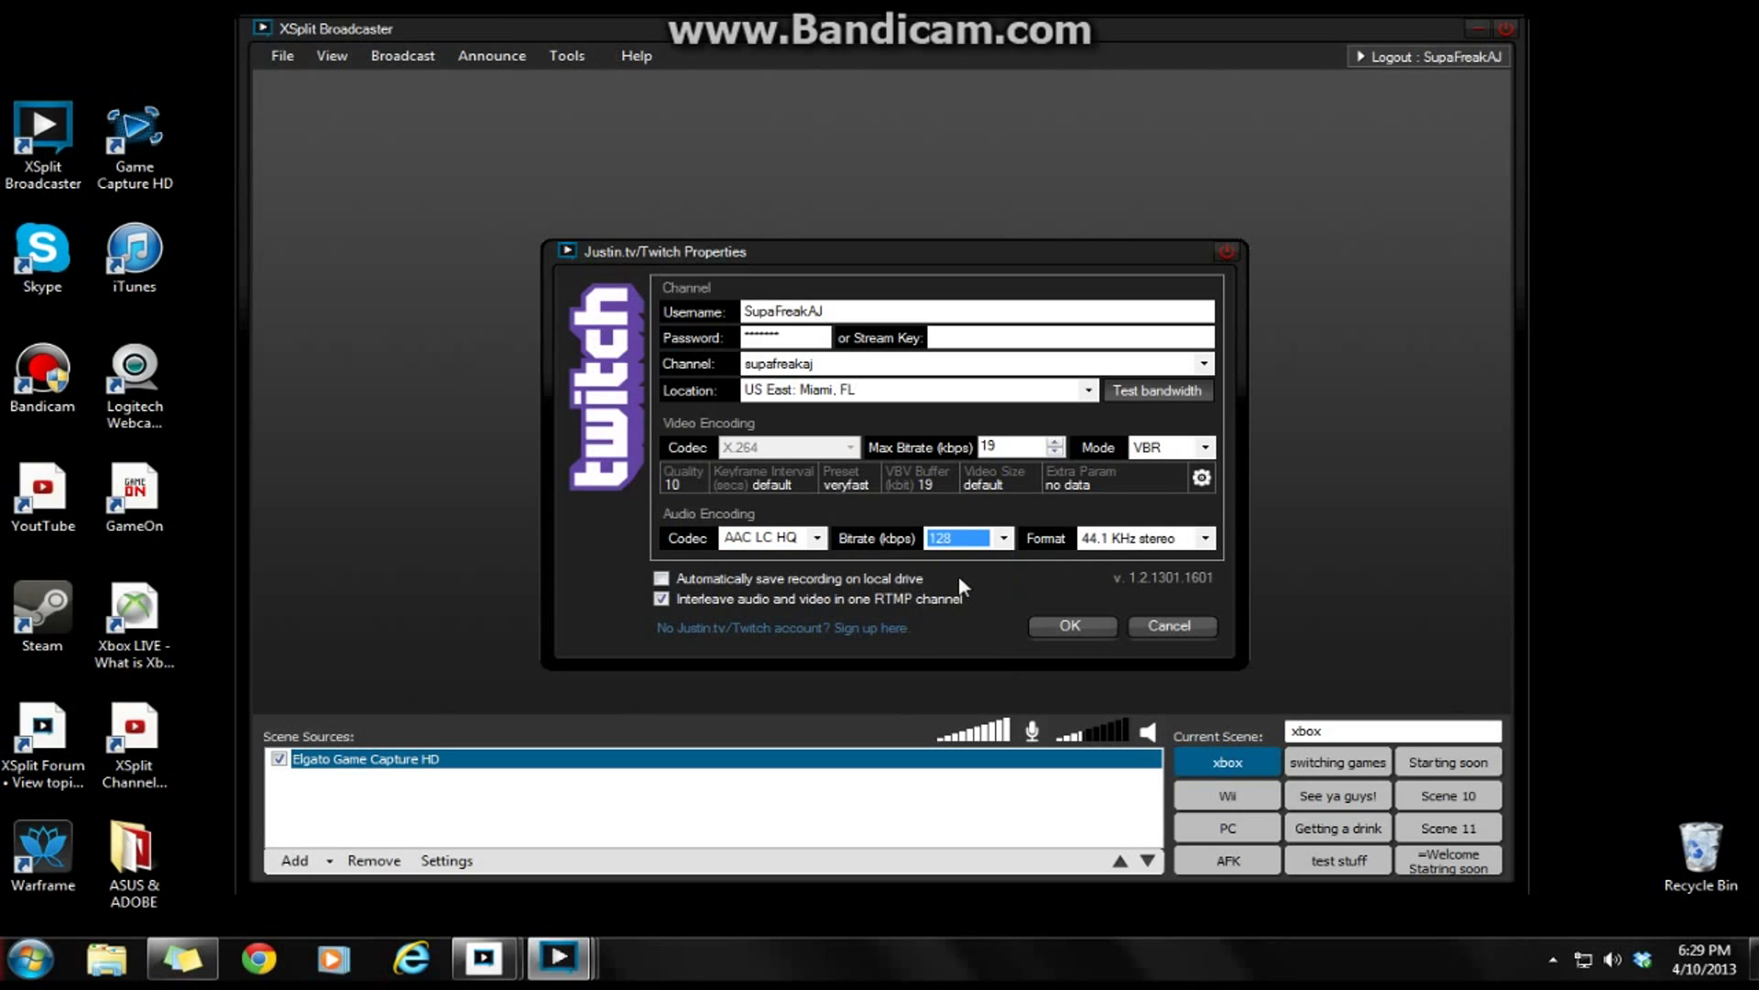
pyautogui.click(1004, 538)
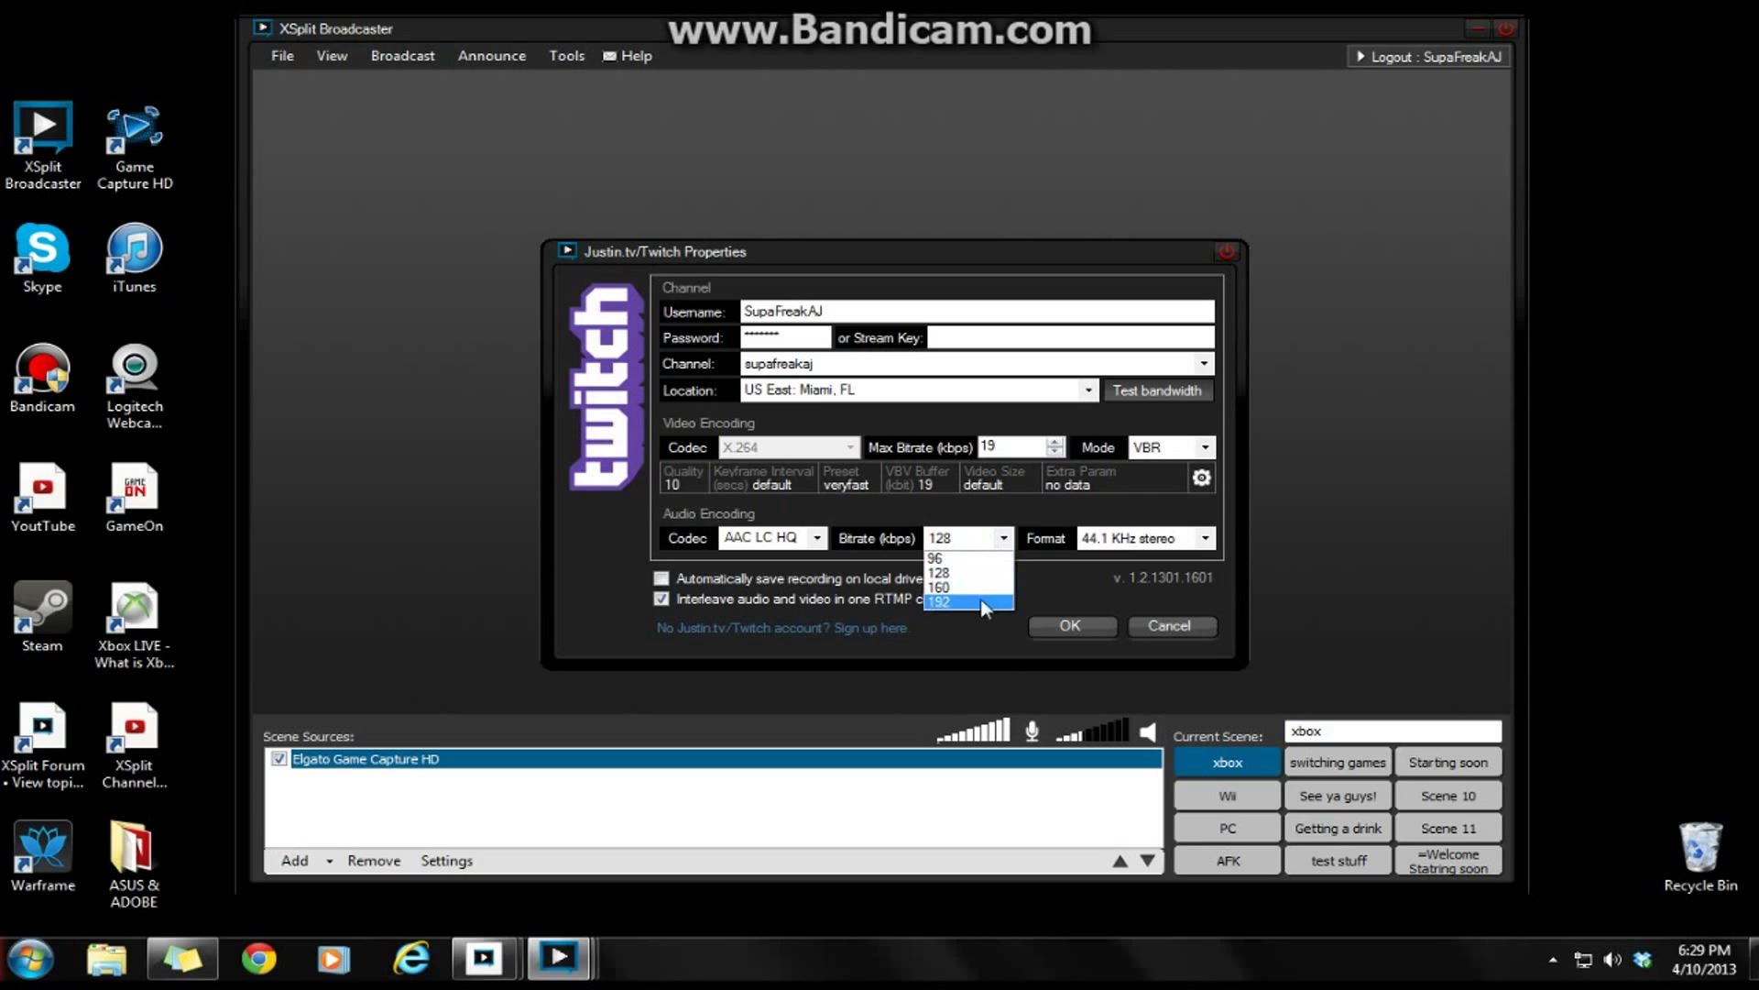
pyautogui.click(981, 600)
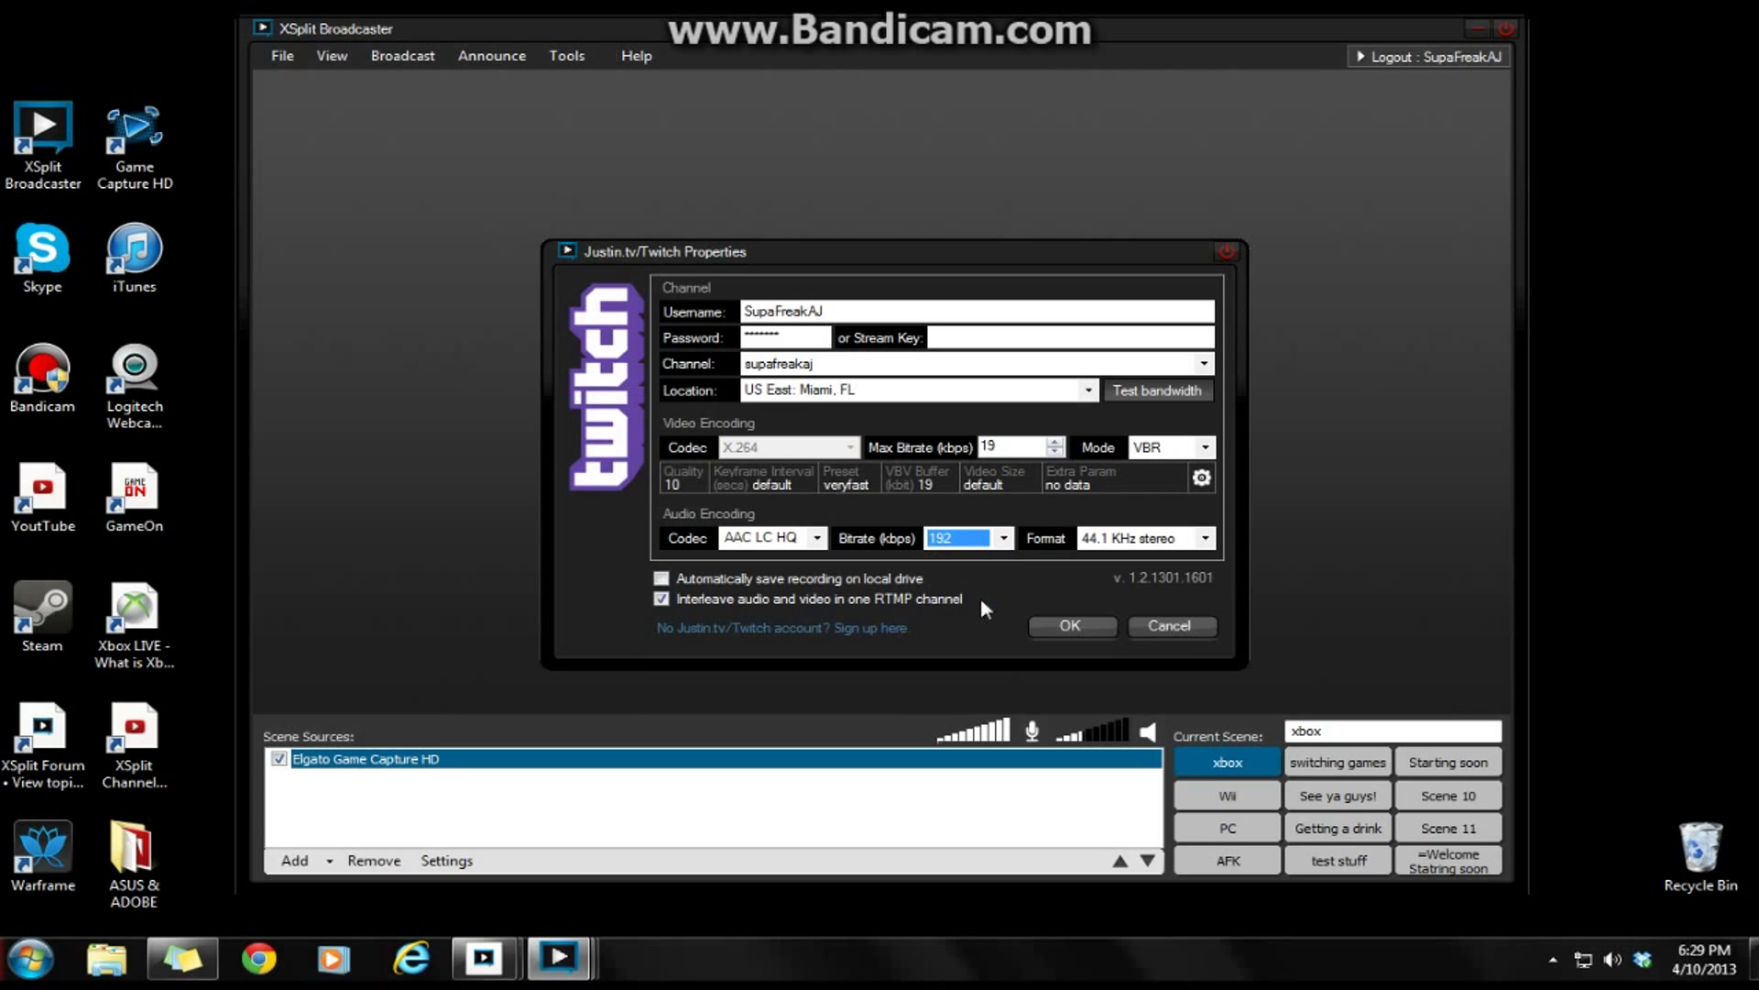
pyautogui.click(973, 544)
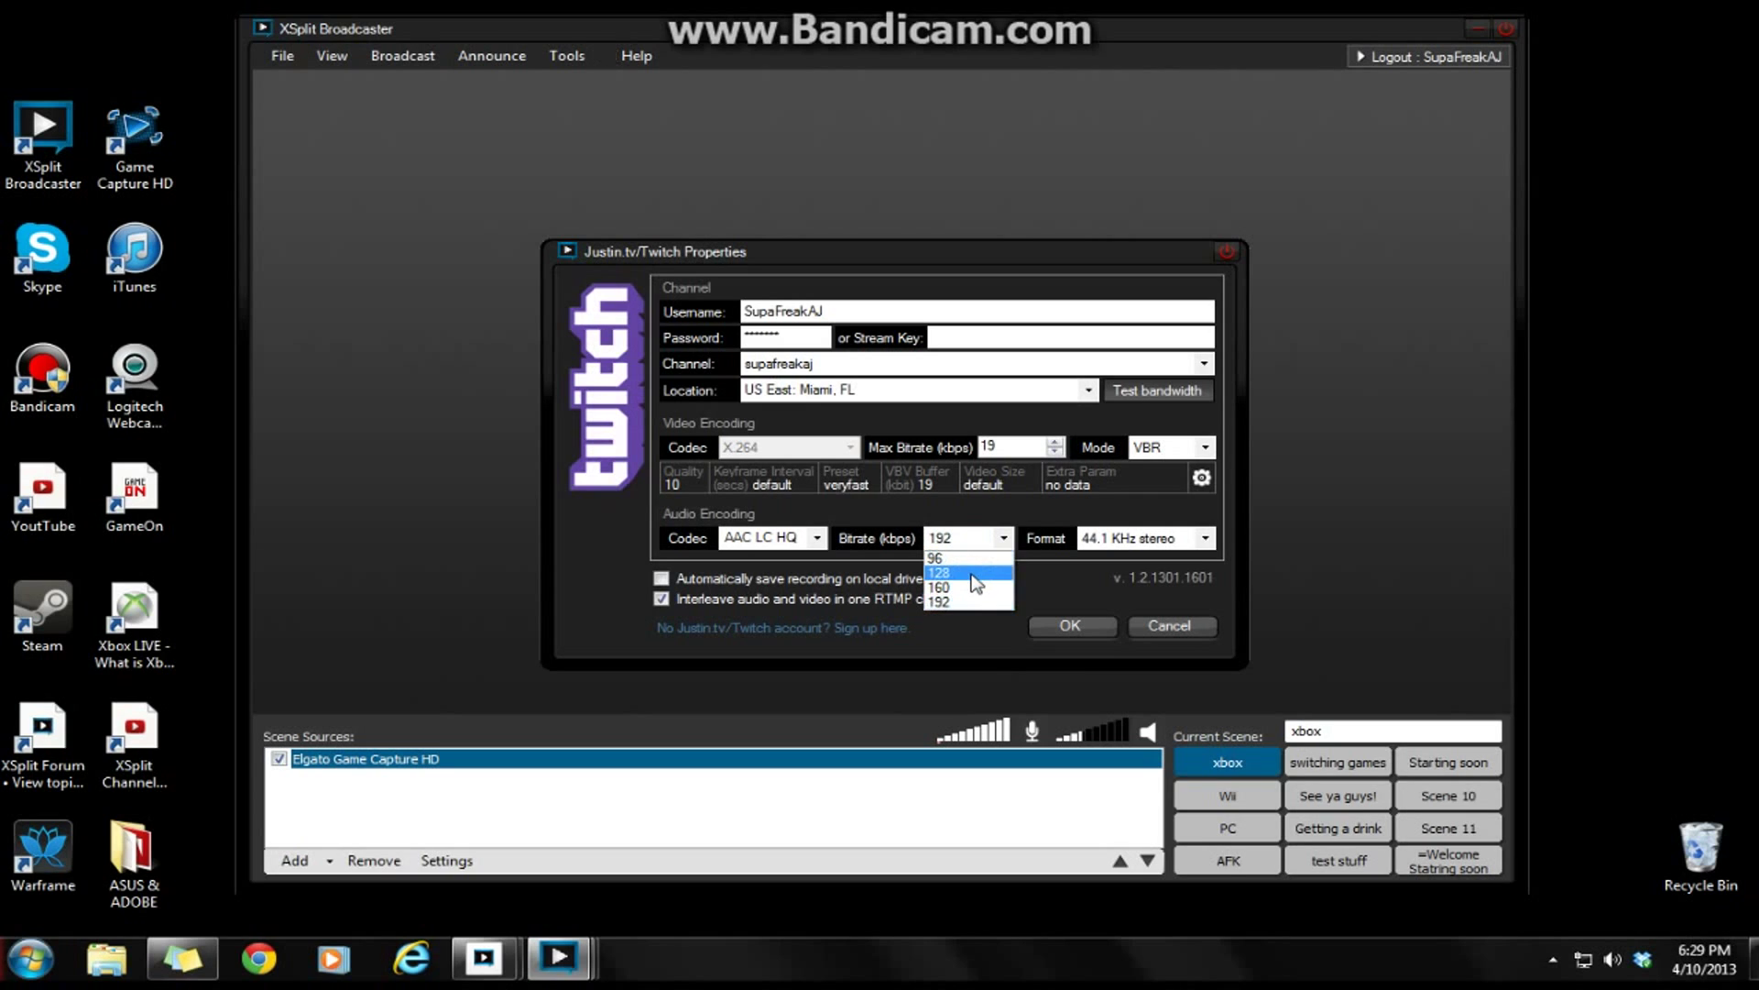
pyautogui.click(973, 537)
pyautogui.click(1015, 452)
pyautogui.write('00')
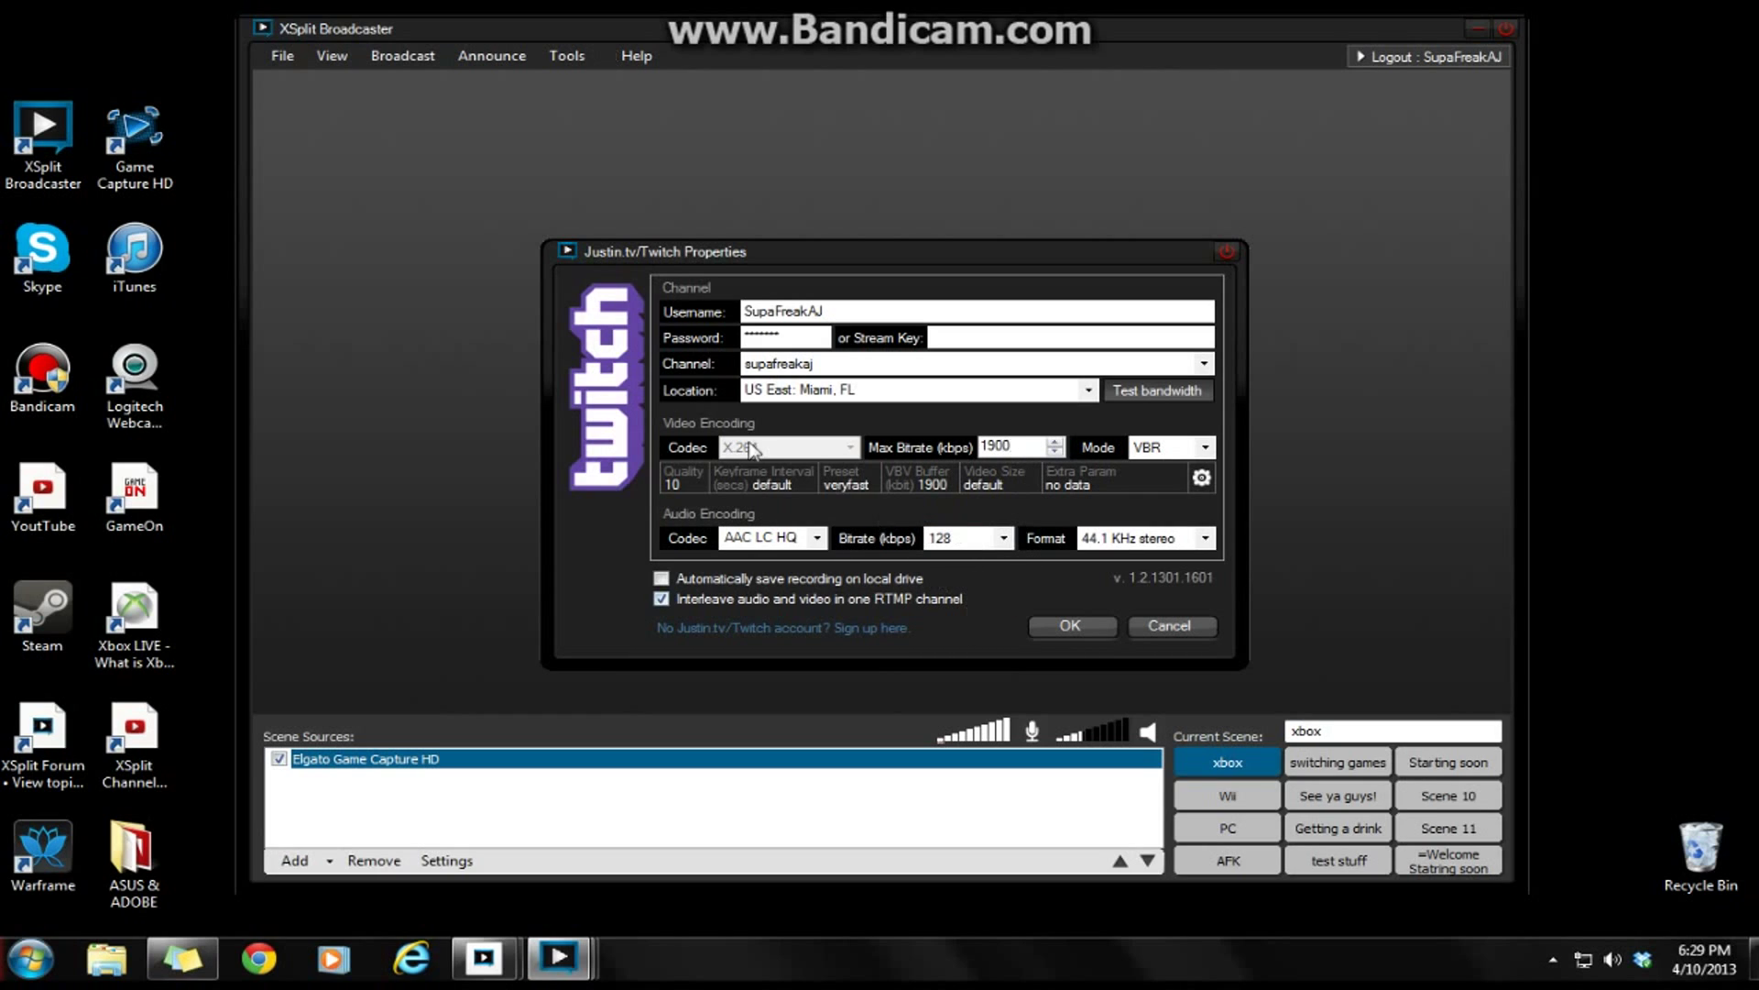
pyautogui.click(1047, 624)
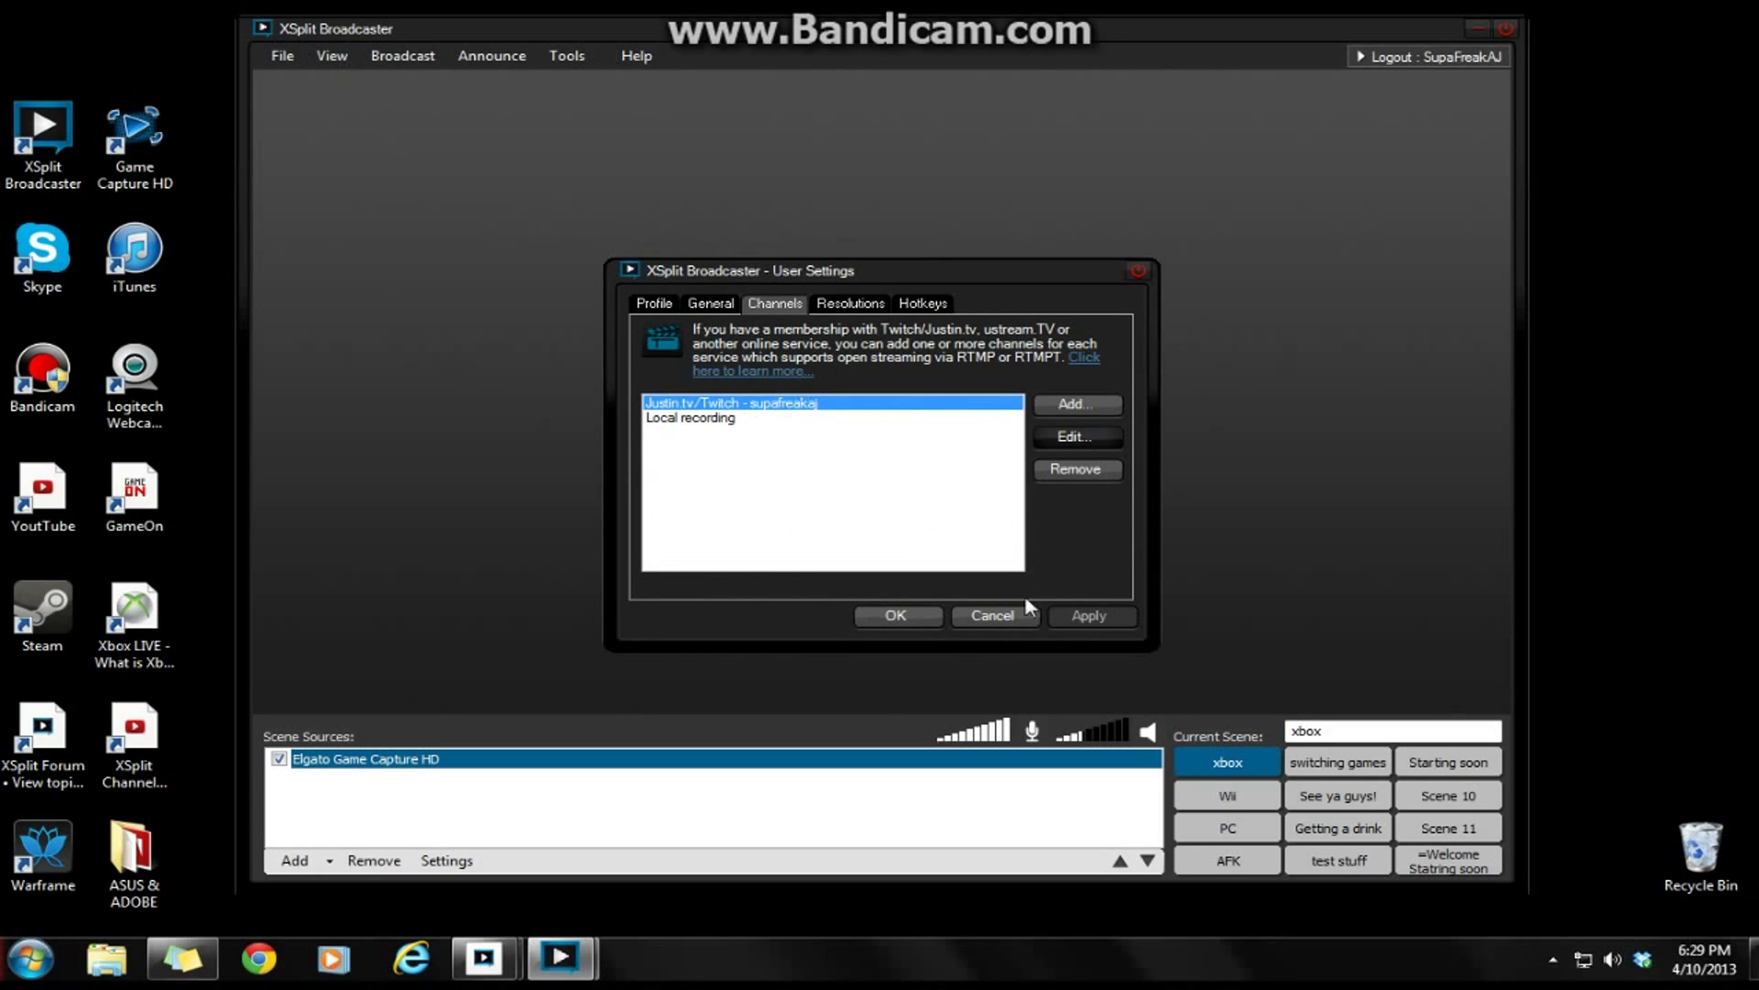
# Step: Cancel User Settings, choose 1280 x 720 (720p HDTV), and select the Elgato source
pyautogui.click(989, 616)
pyautogui.click(332, 55)
pyautogui.moveTo(386, 81)
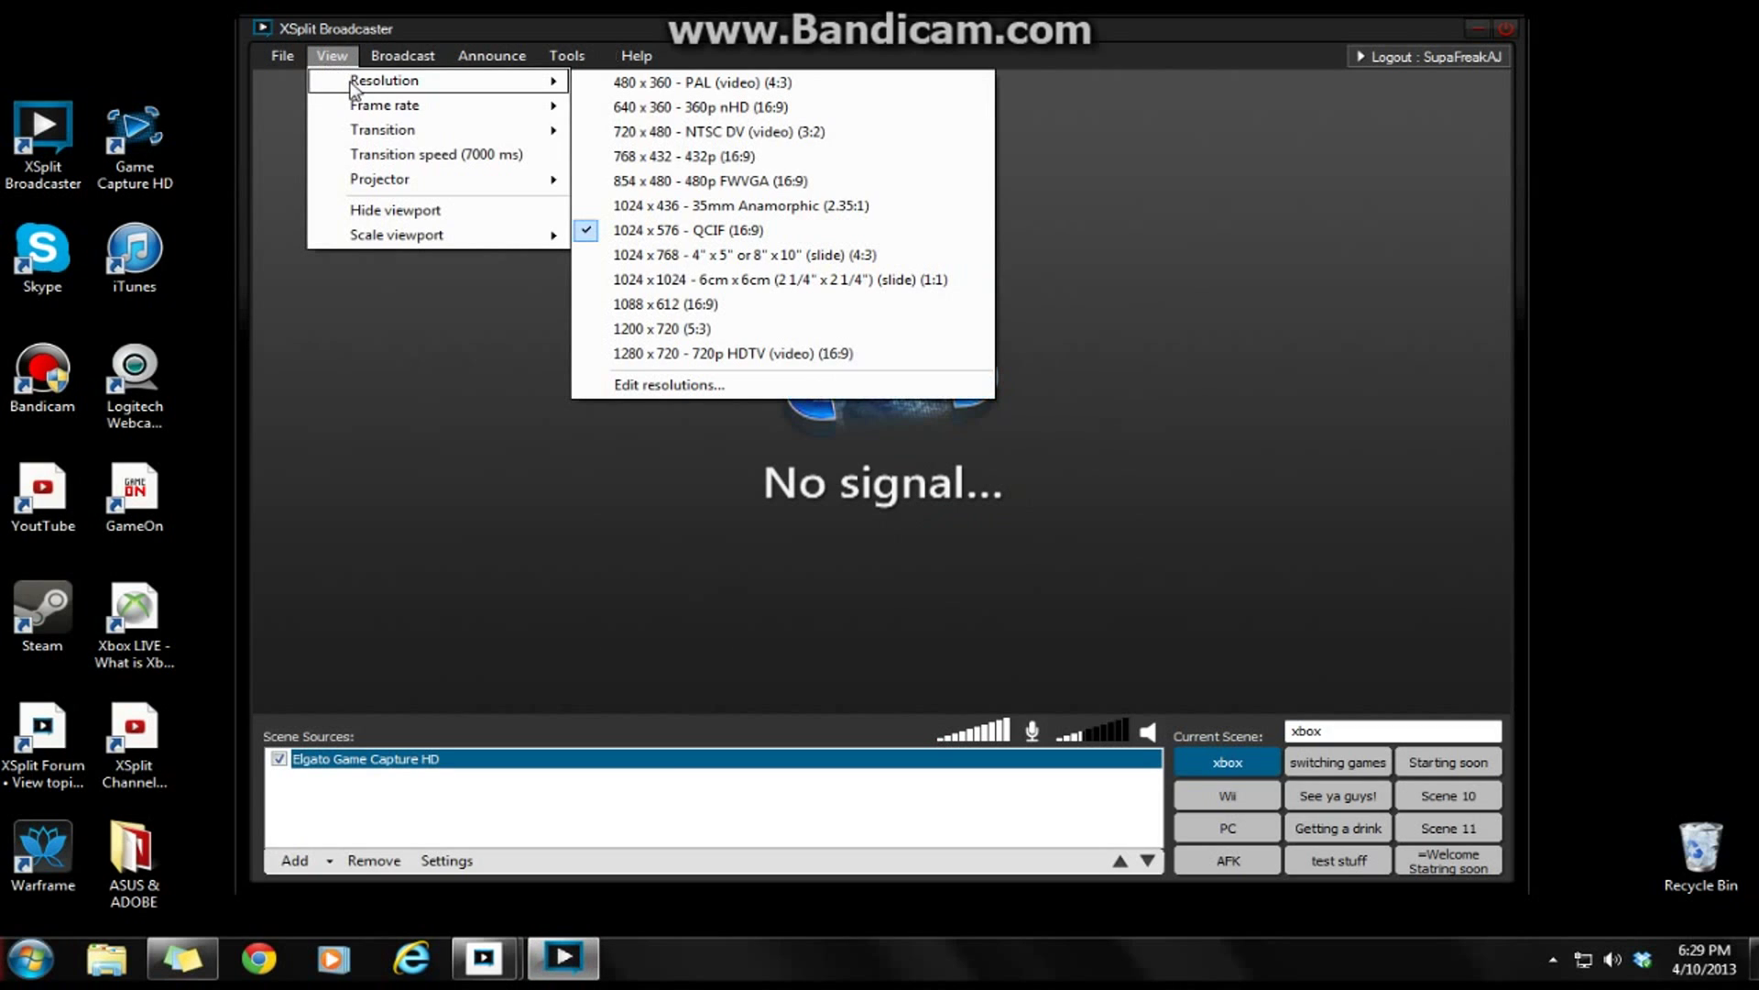
pyautogui.click(702, 355)
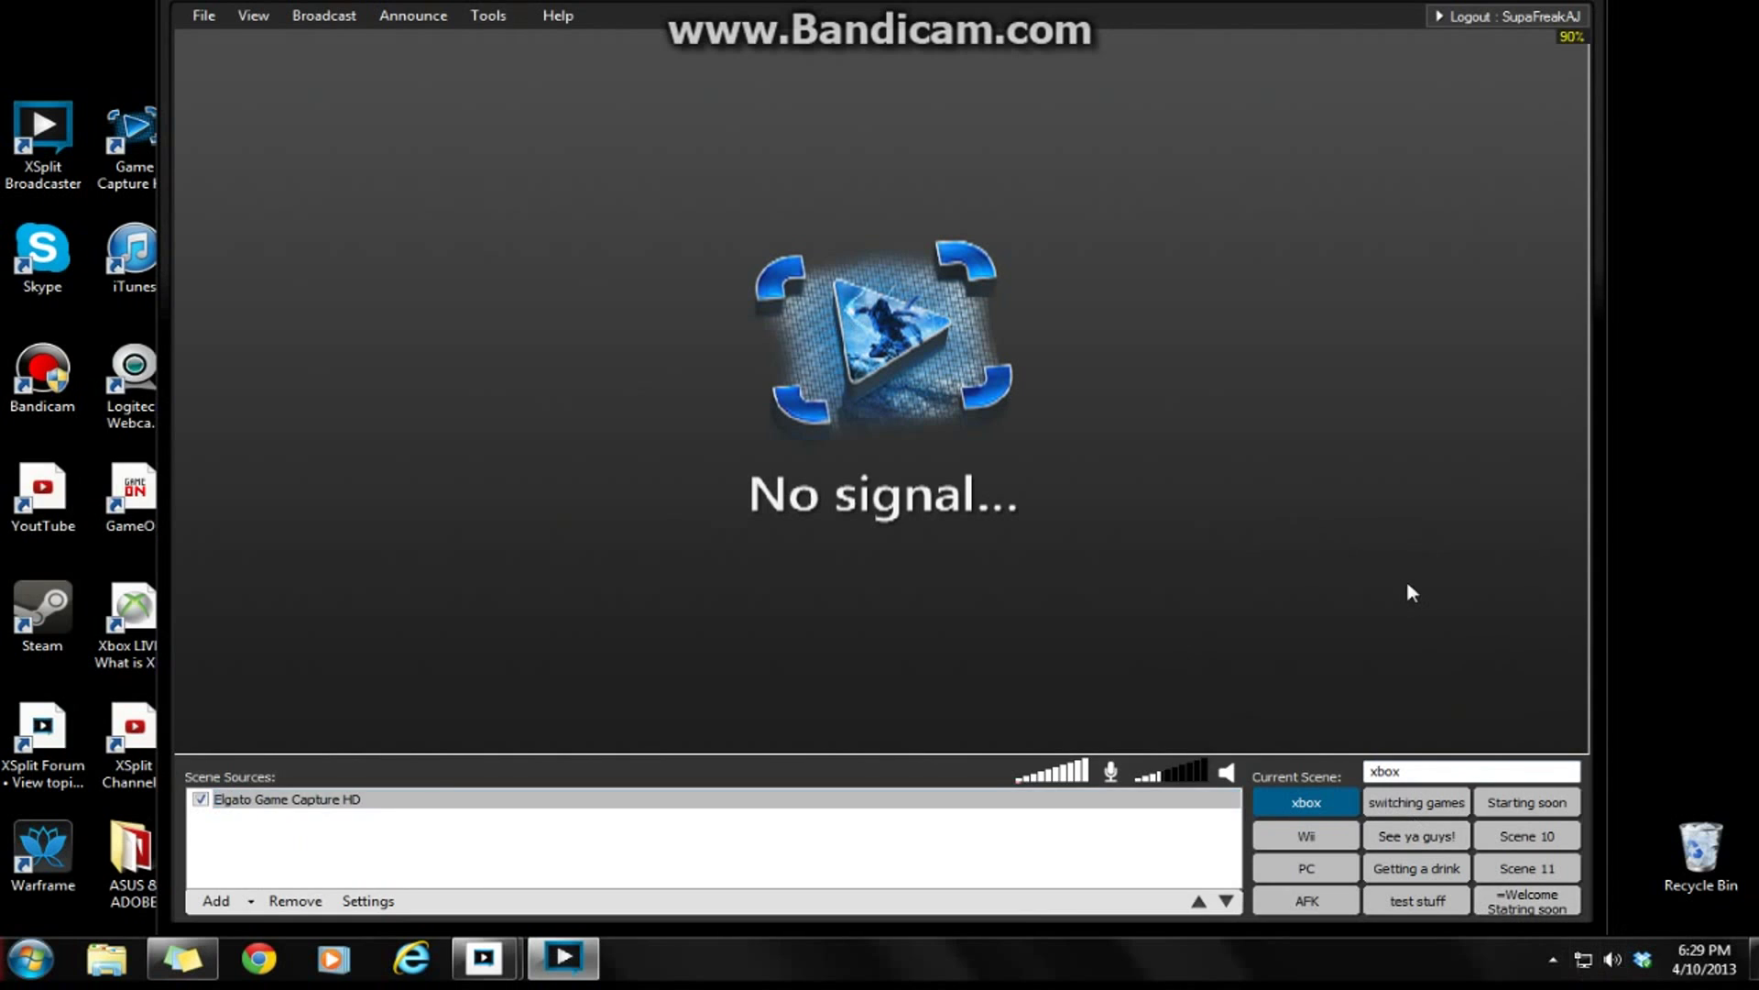
pyautogui.click(1162, 451)
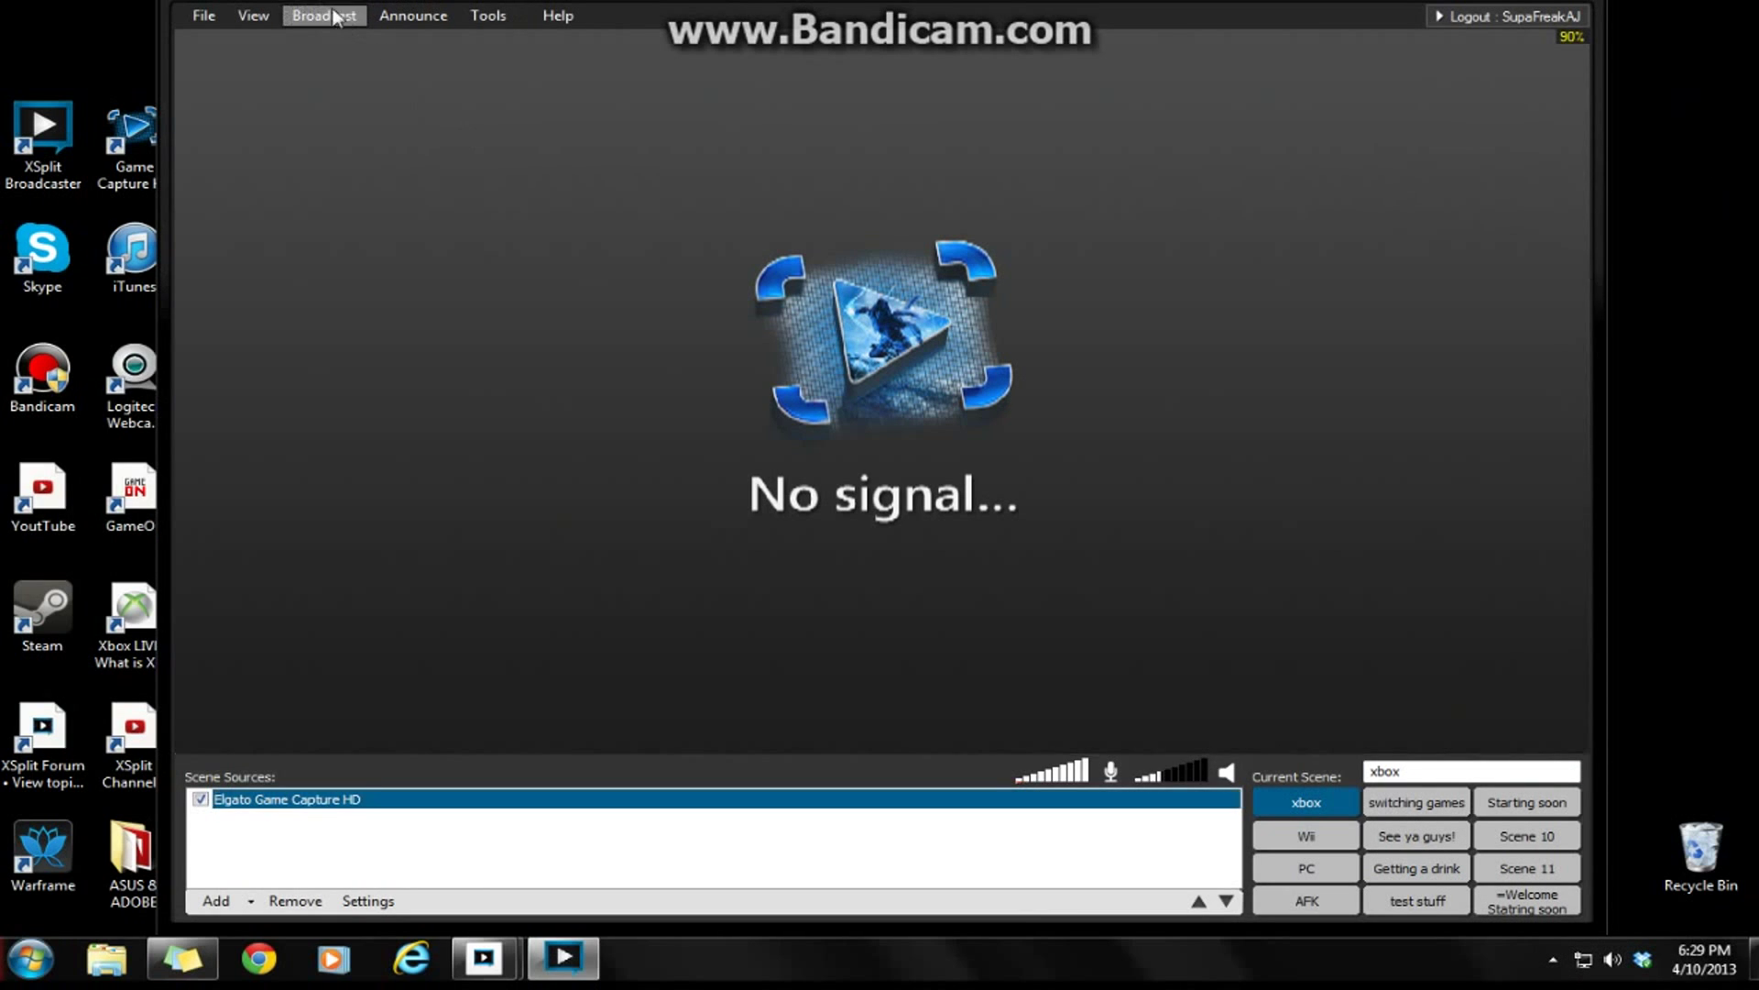
pyautogui.click(253, 15)
pyautogui.moveTo(318, 194)
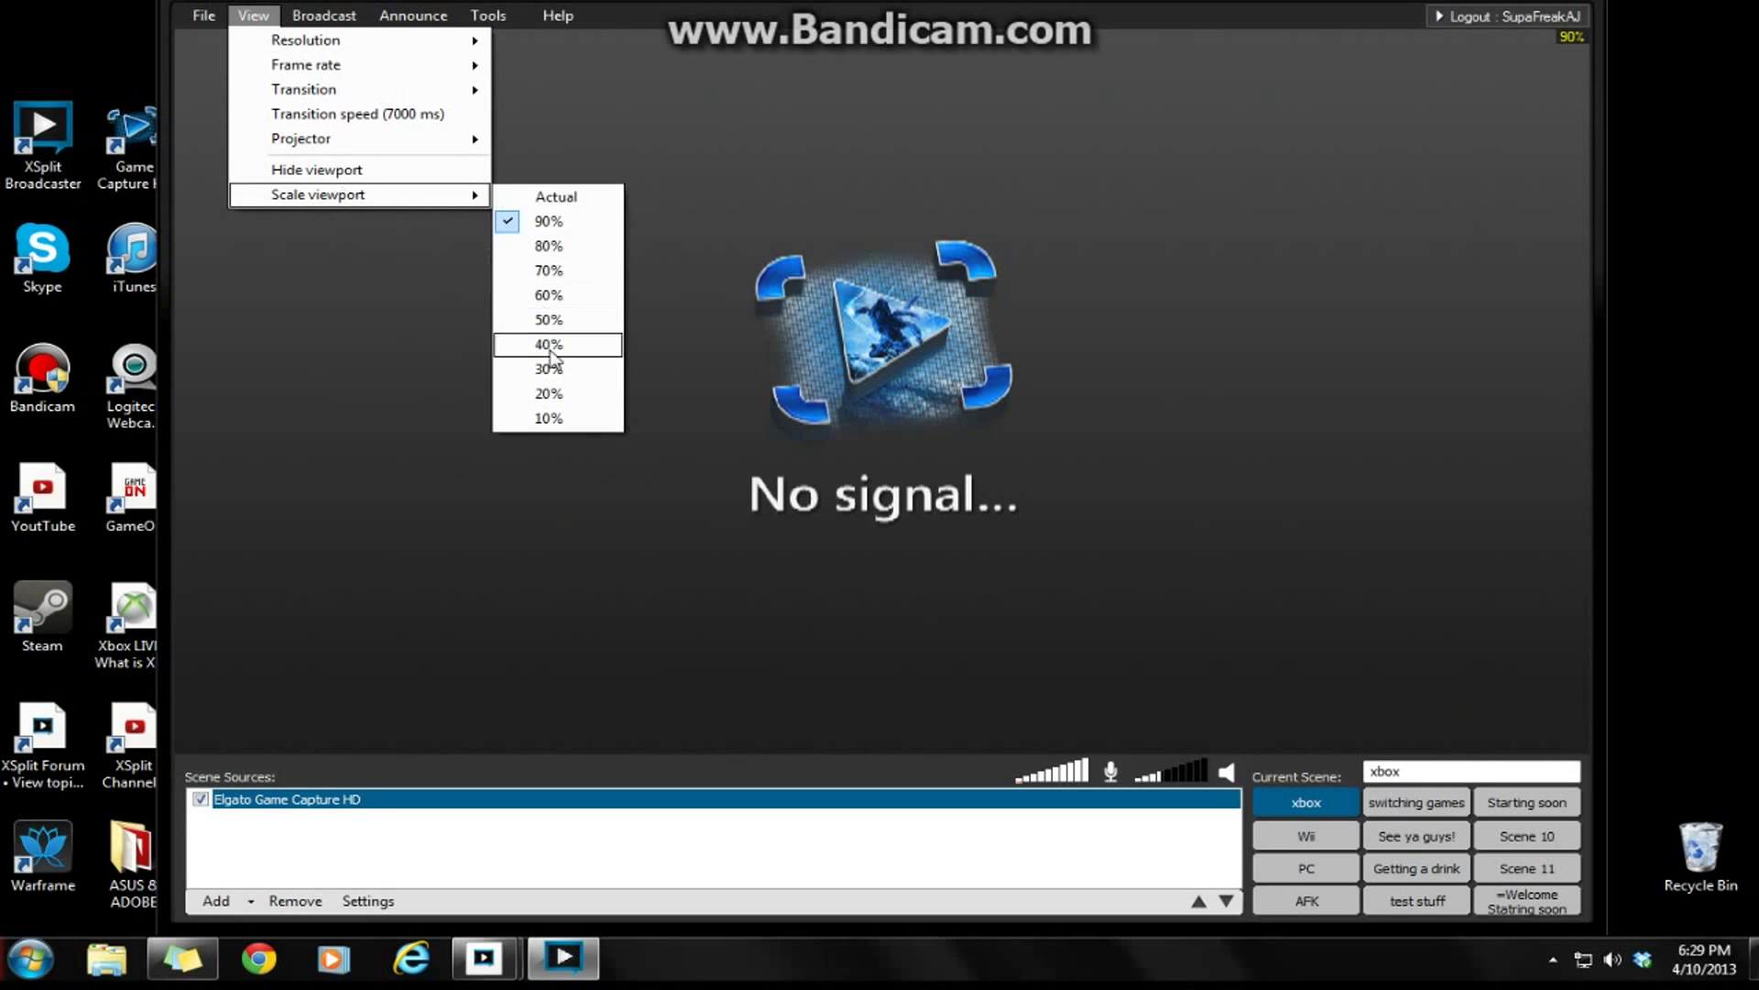
# Step: Scale the viewport to 40%, then to 70%
pyautogui.click(548, 343)
pyautogui.click(604, 216)
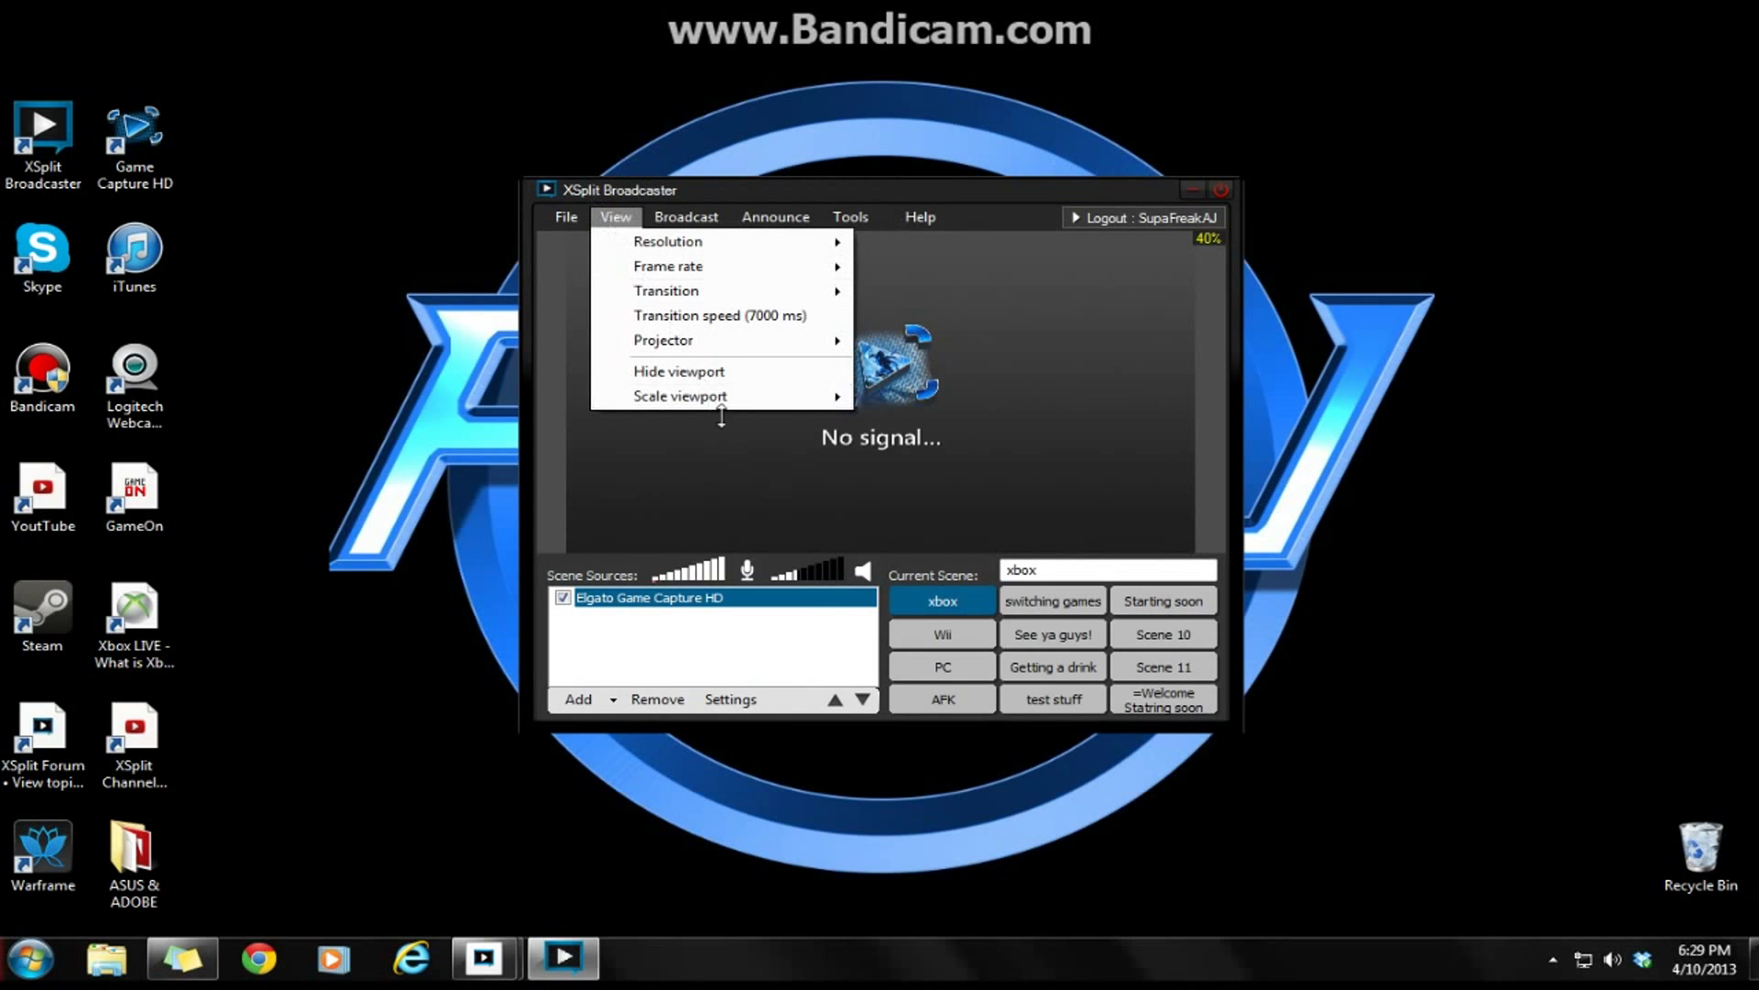
pyautogui.click(914, 472)
pyautogui.click(412, 100)
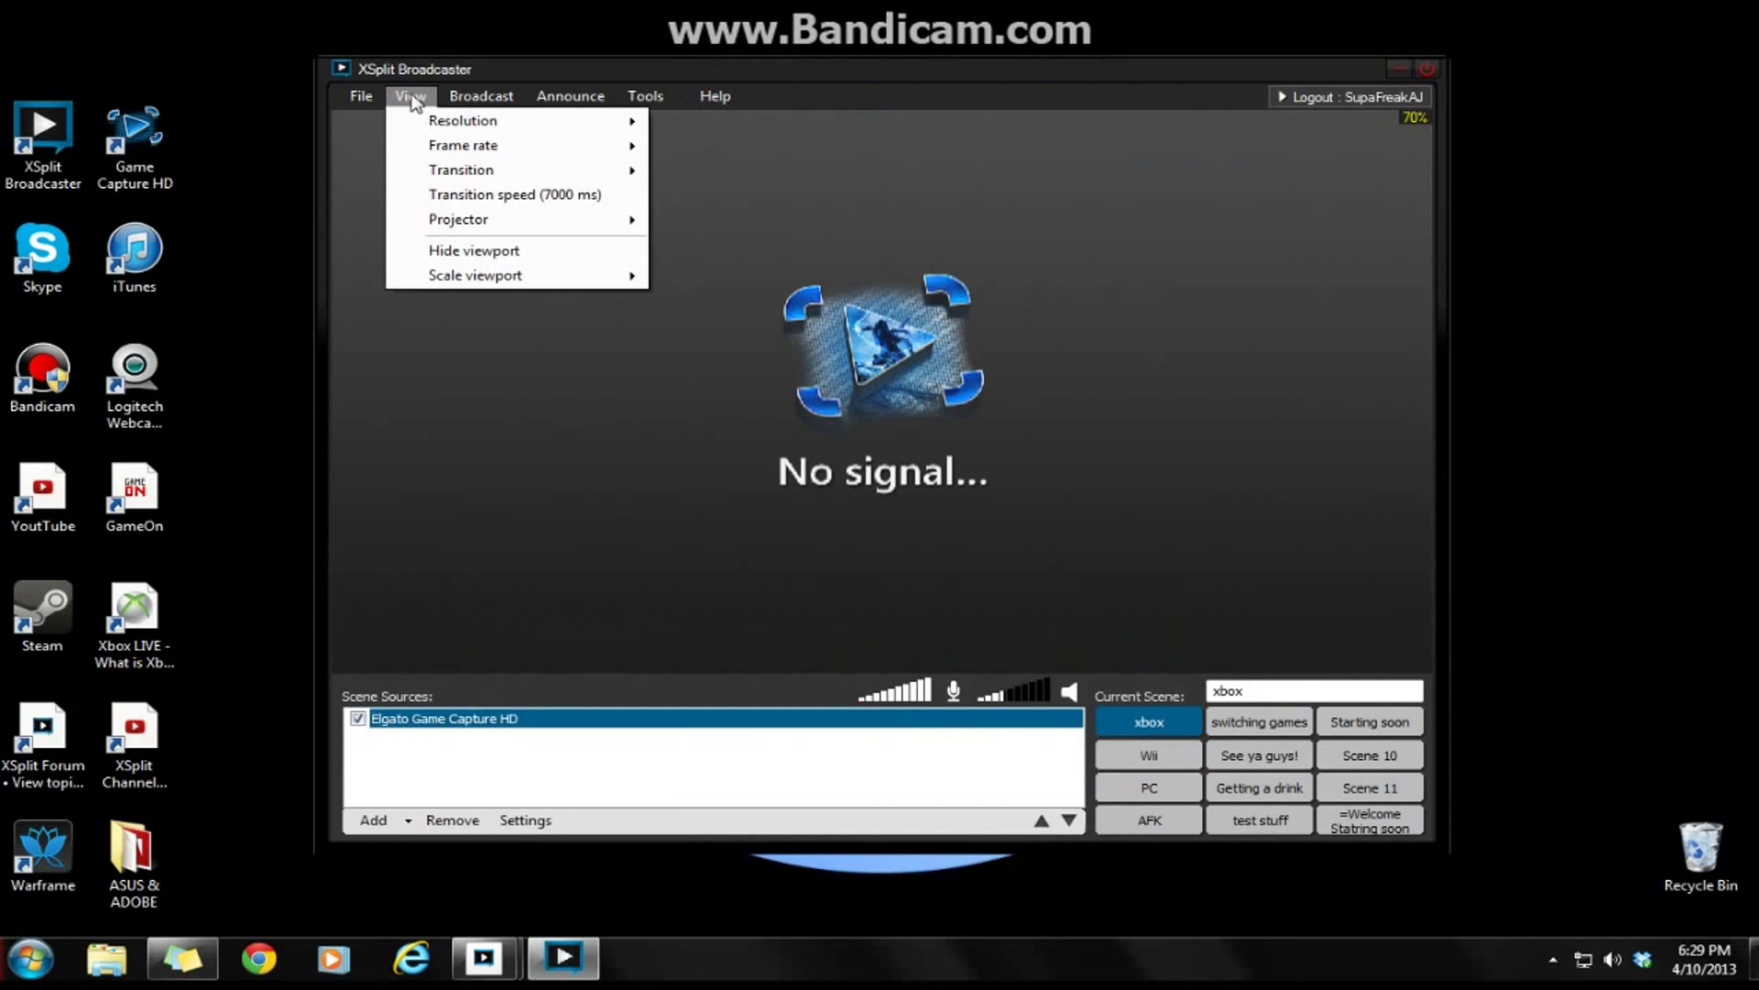
# Step: Try 1024 x 576 and 1280 x 720, finishing on 1024 x 576 QCIF
pyautogui.click(738, 274)
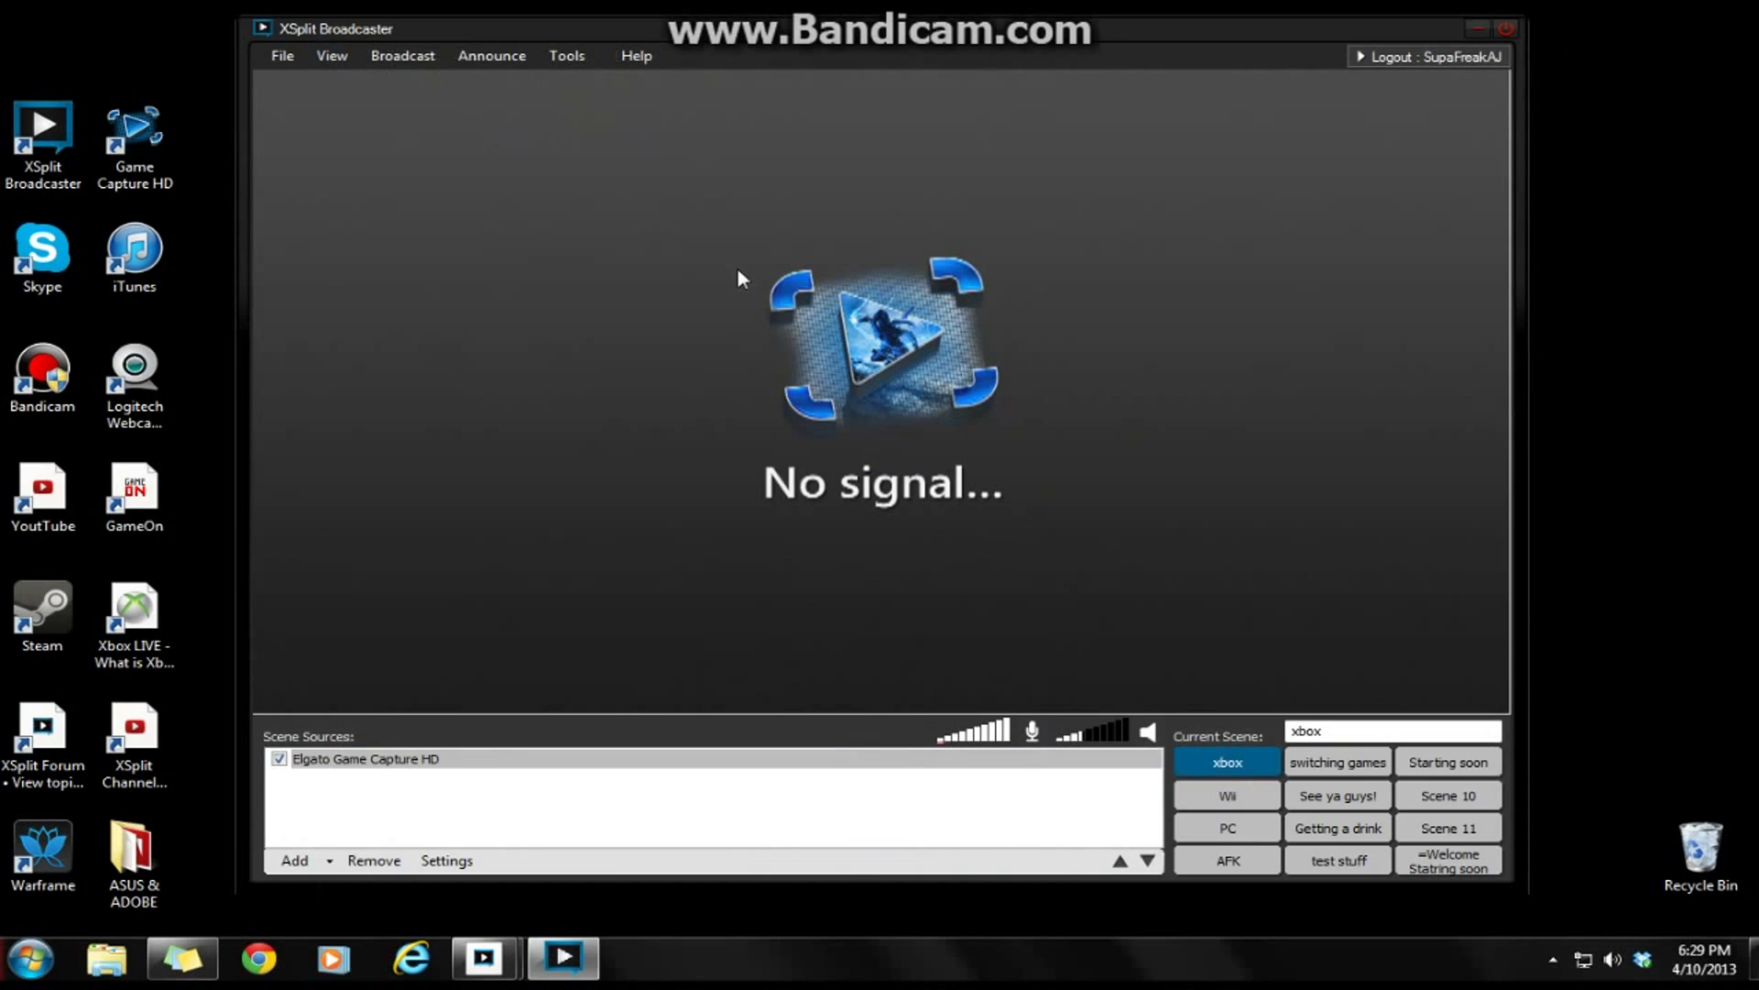
pyautogui.click(331, 55)
pyautogui.moveTo(384, 80)
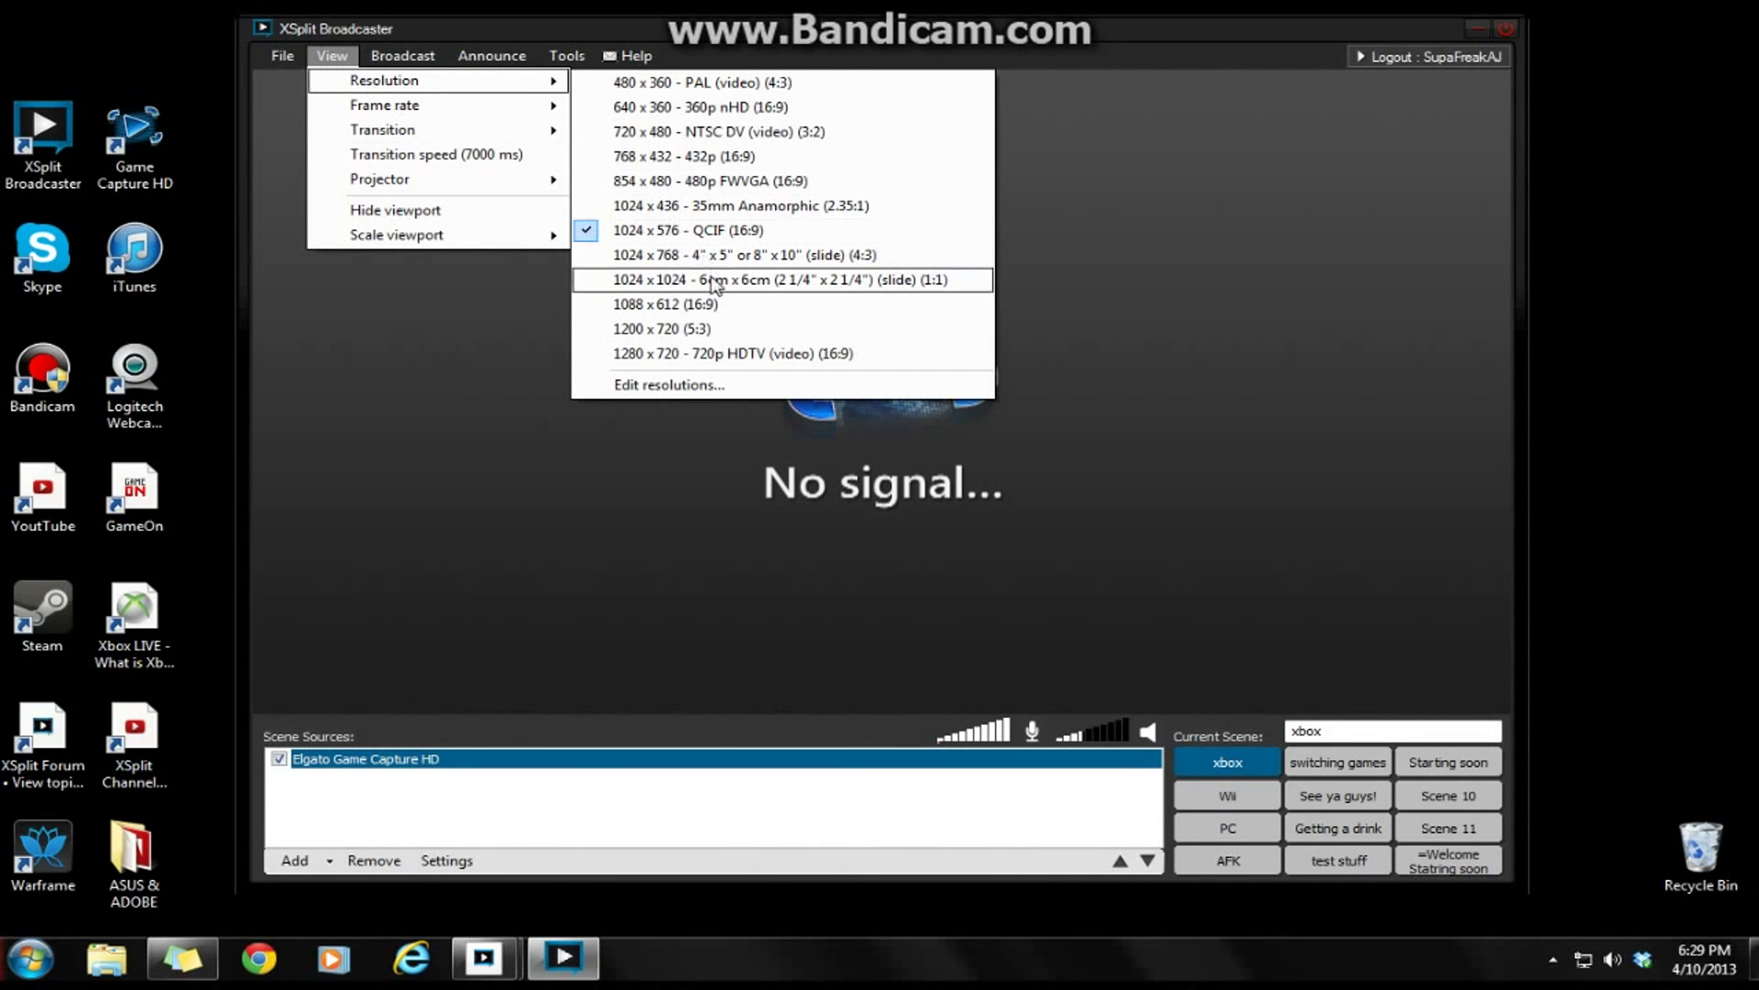
pyautogui.click(708, 349)
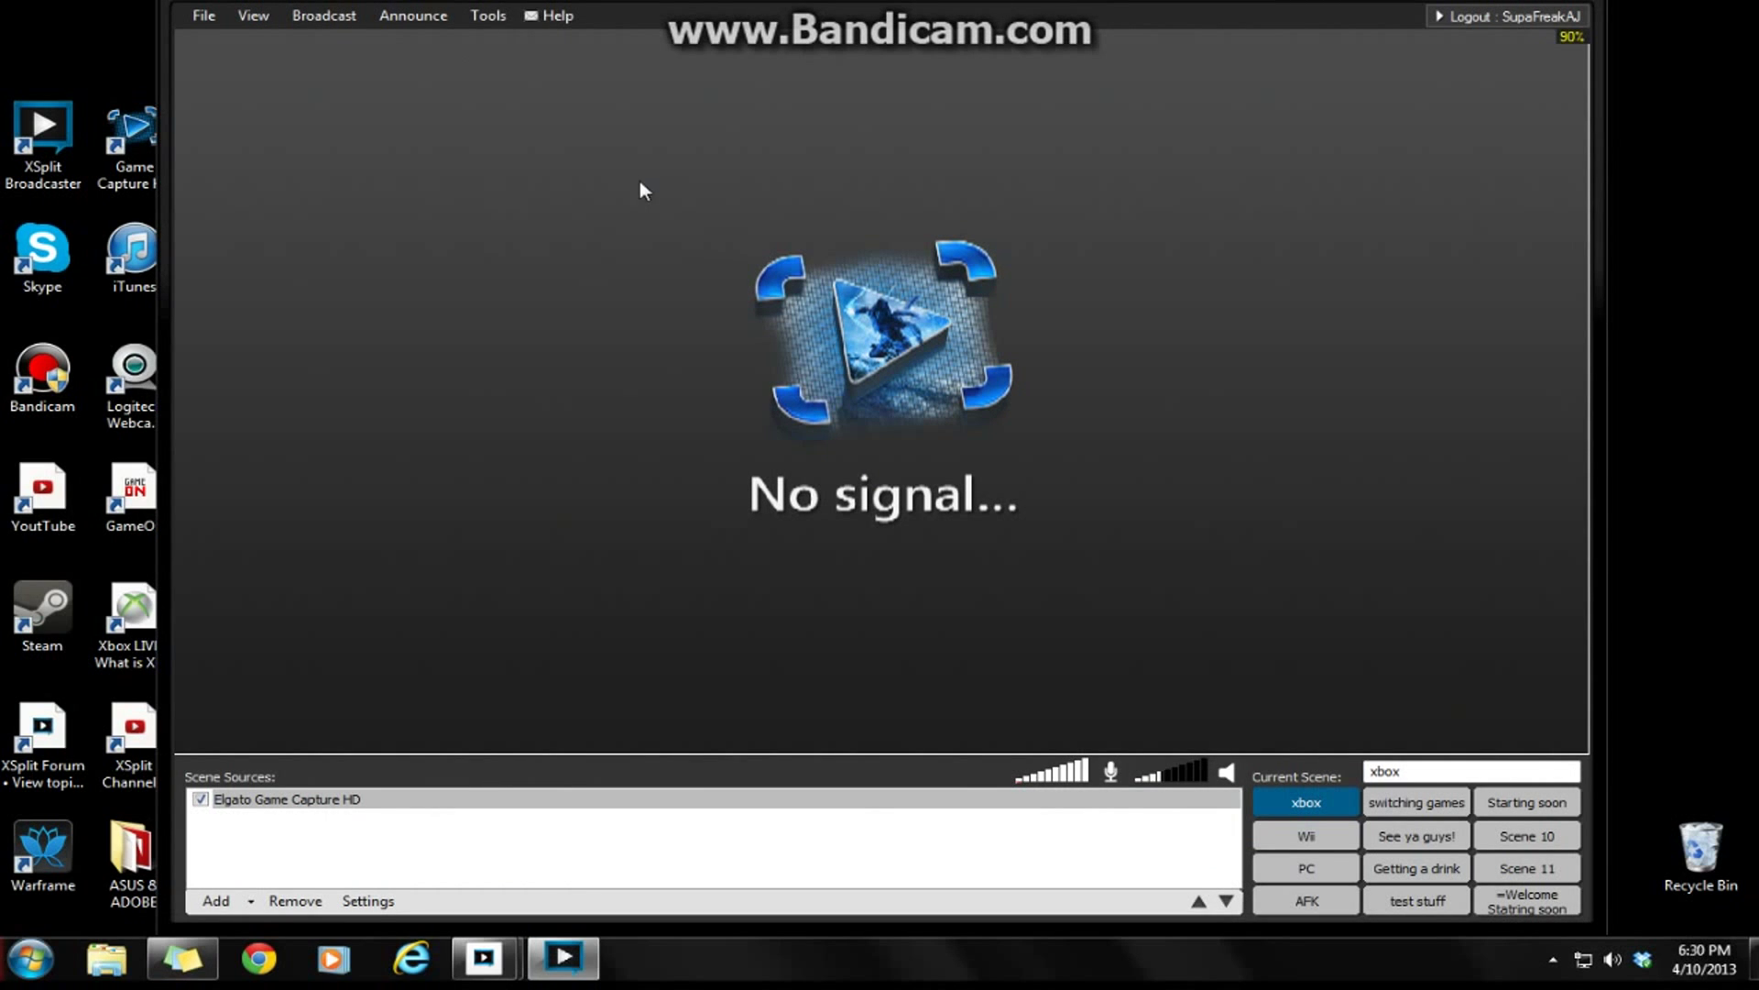
pyautogui.click(453, 111)
pyautogui.click(253, 16)
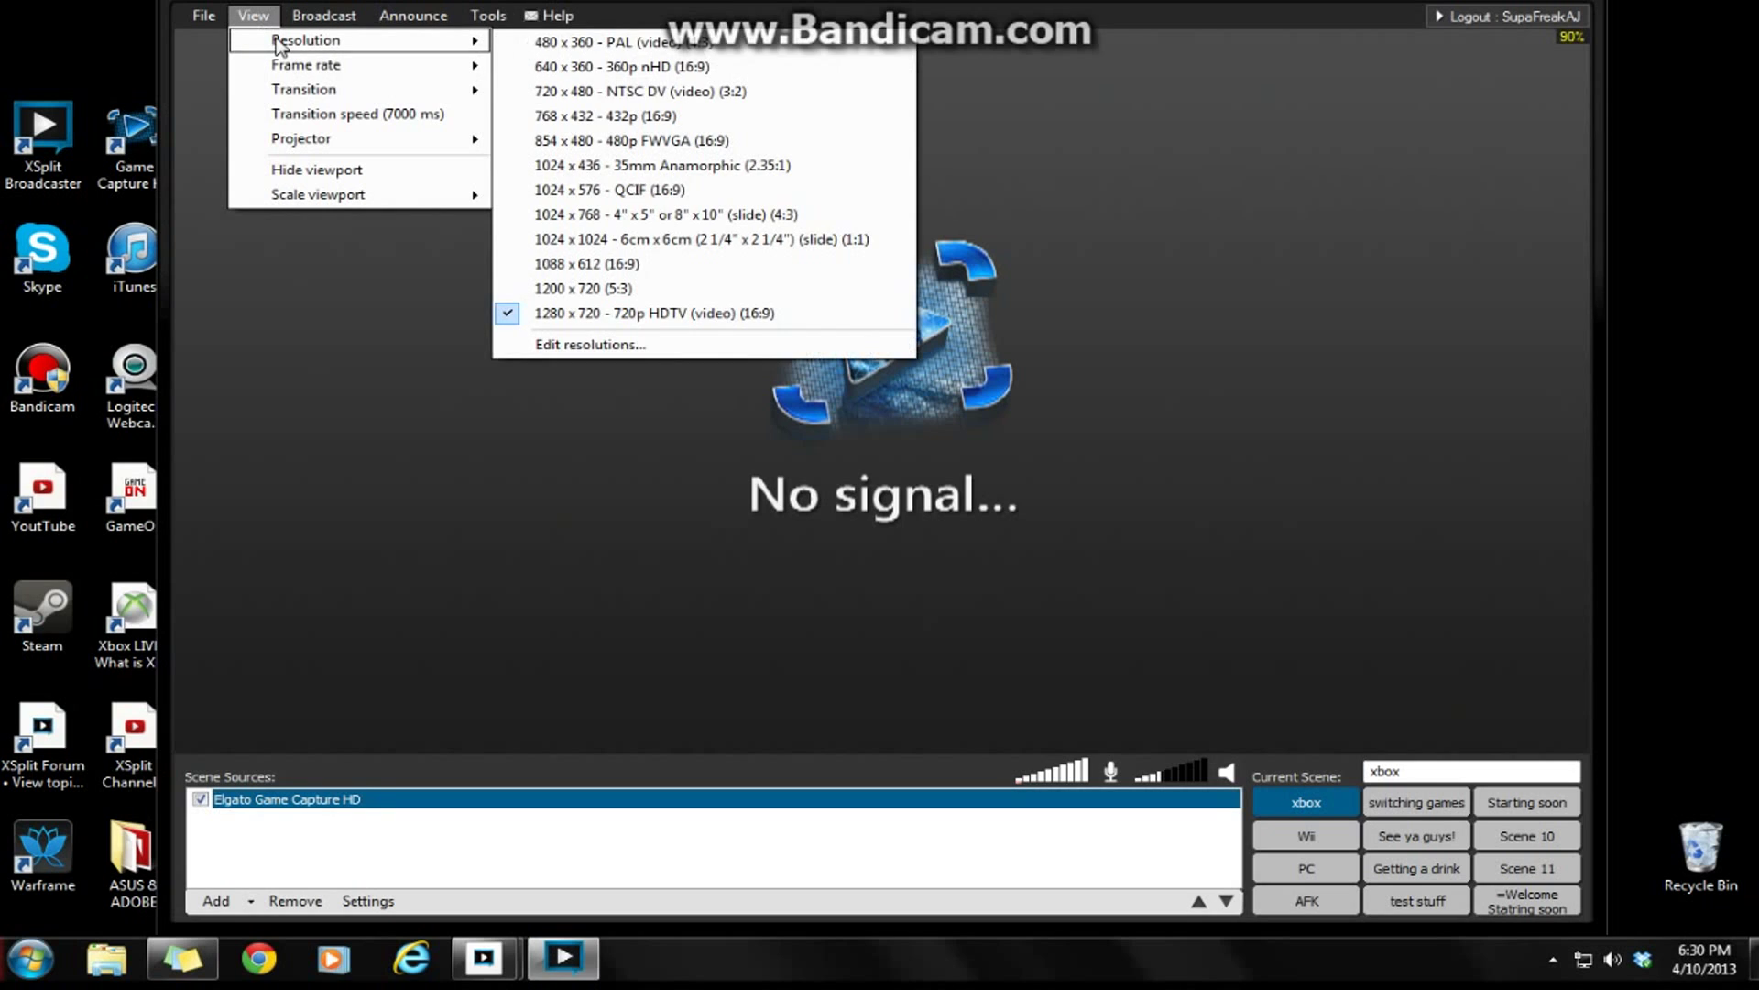
pyautogui.moveTo(305, 40)
pyautogui.click(669, 189)
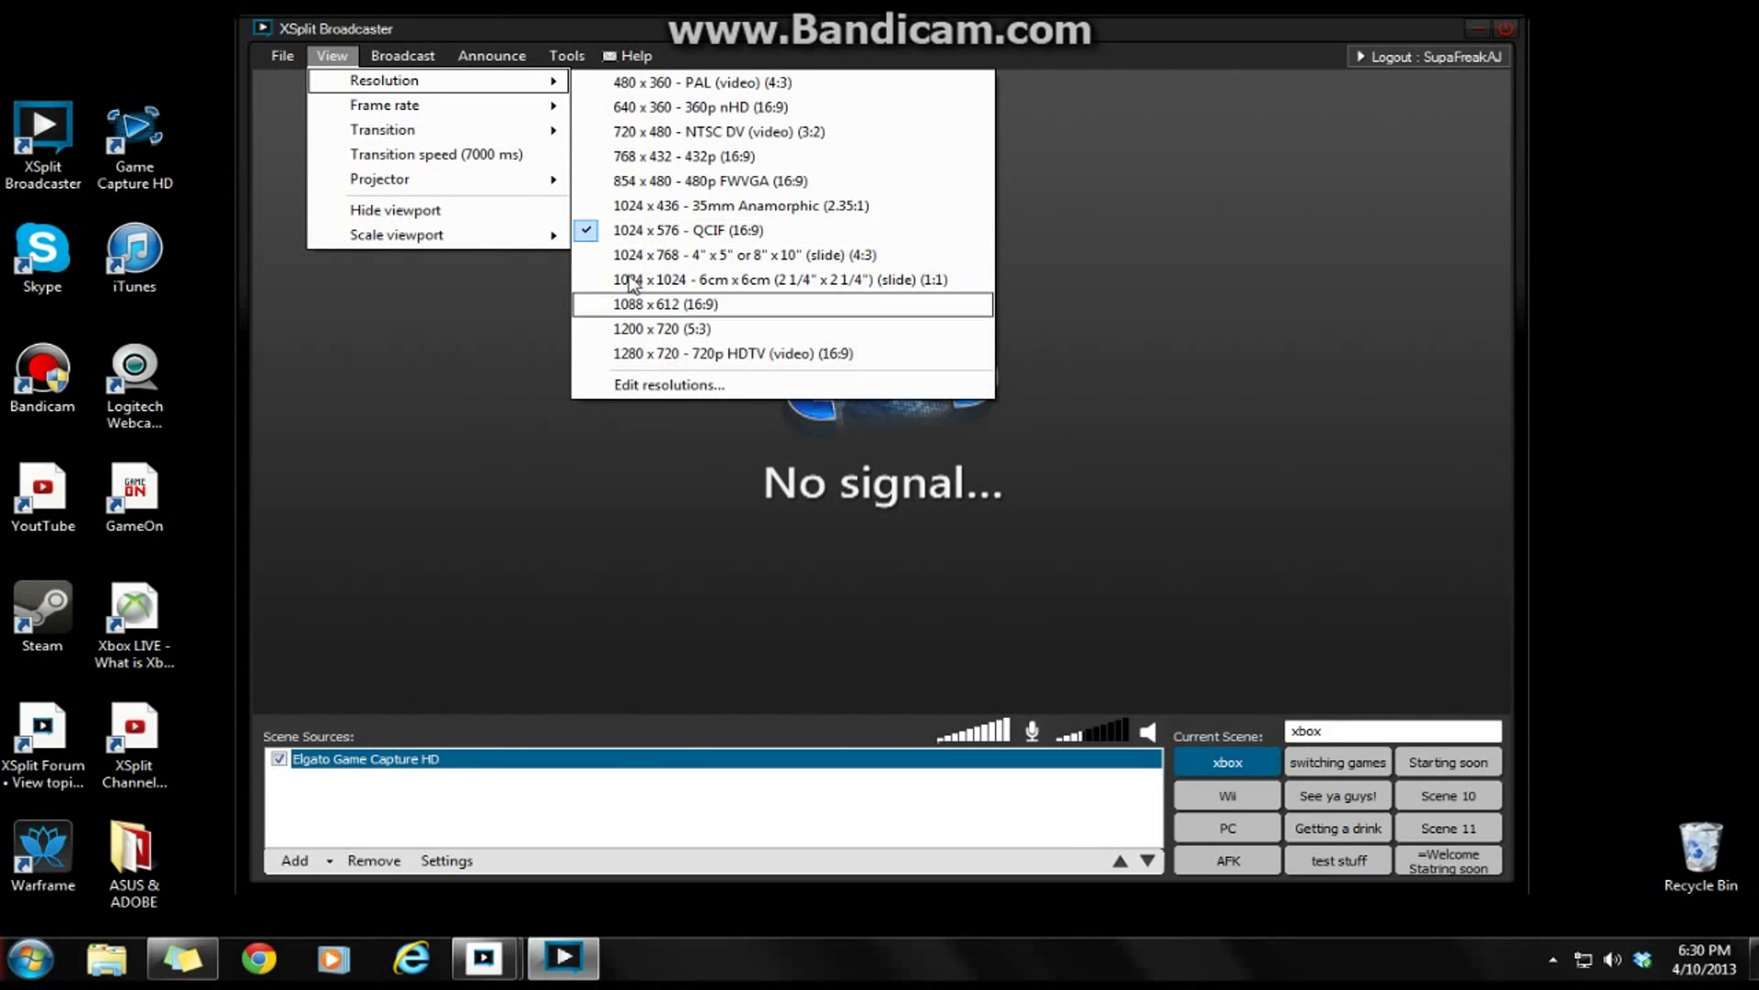
# Step: Switch the frame rate from 30 fps to a custom 35 fps via View > Frame rate
pyautogui.moveTo(386, 105)
pyautogui.click(618, 138)
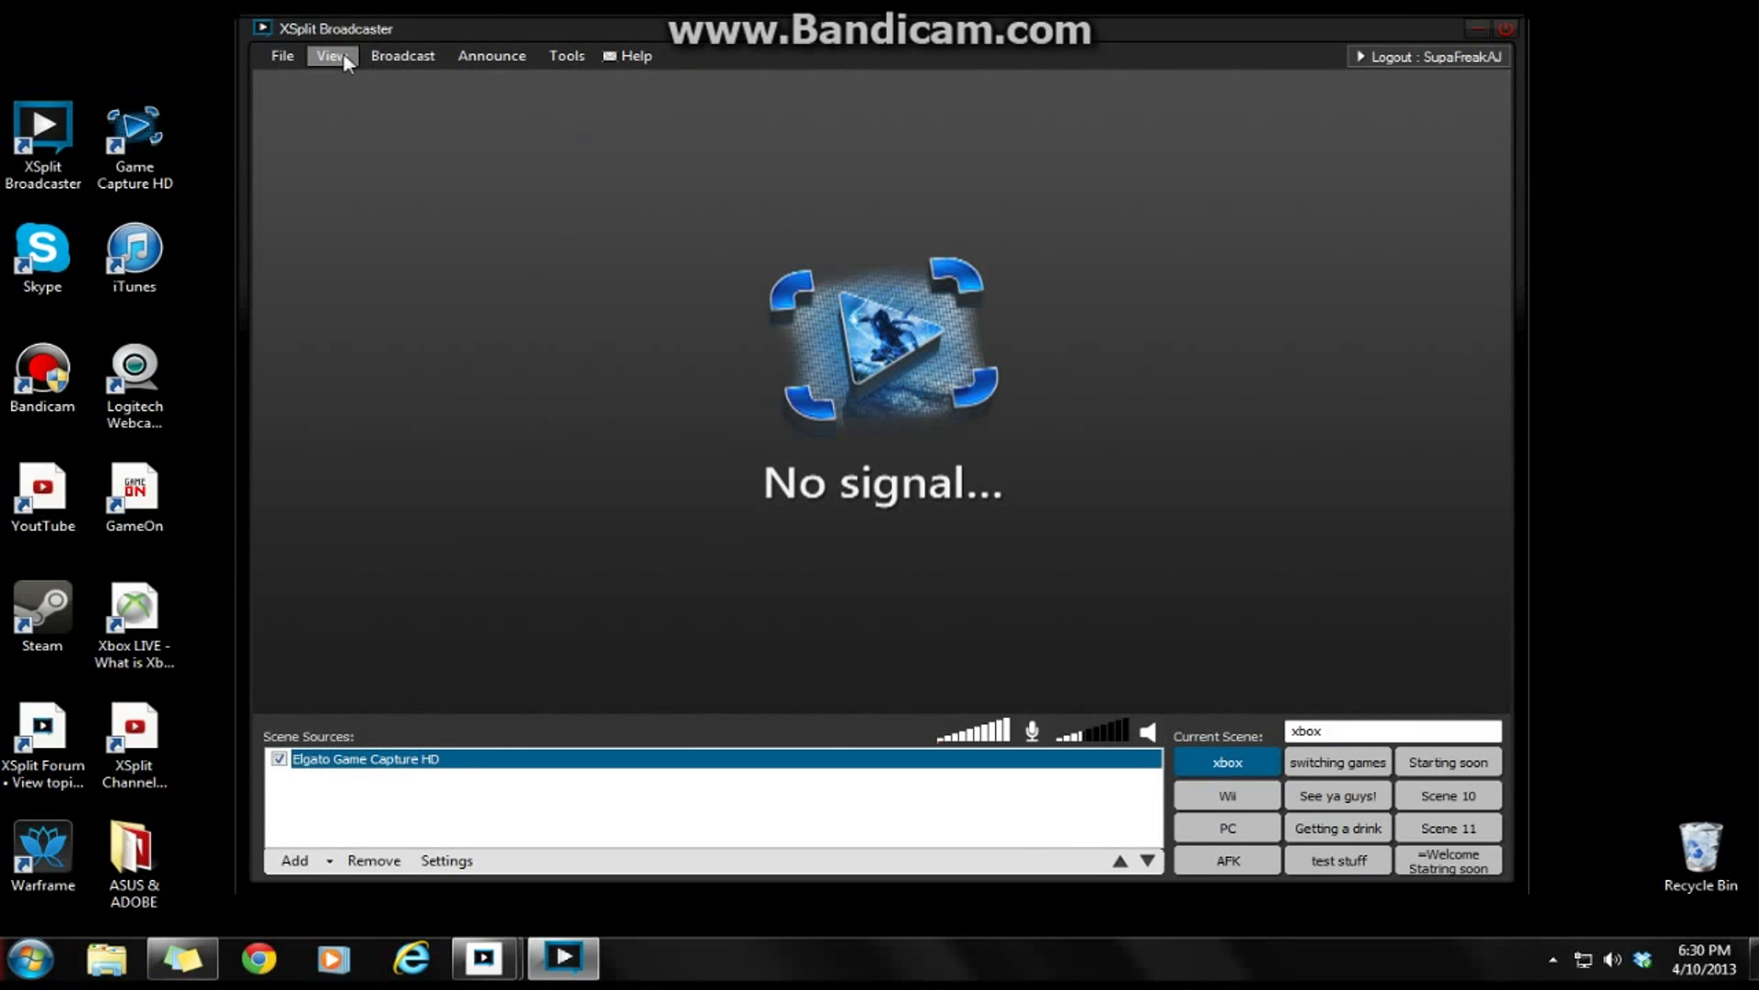
pyautogui.click(331, 56)
pyautogui.click(608, 111)
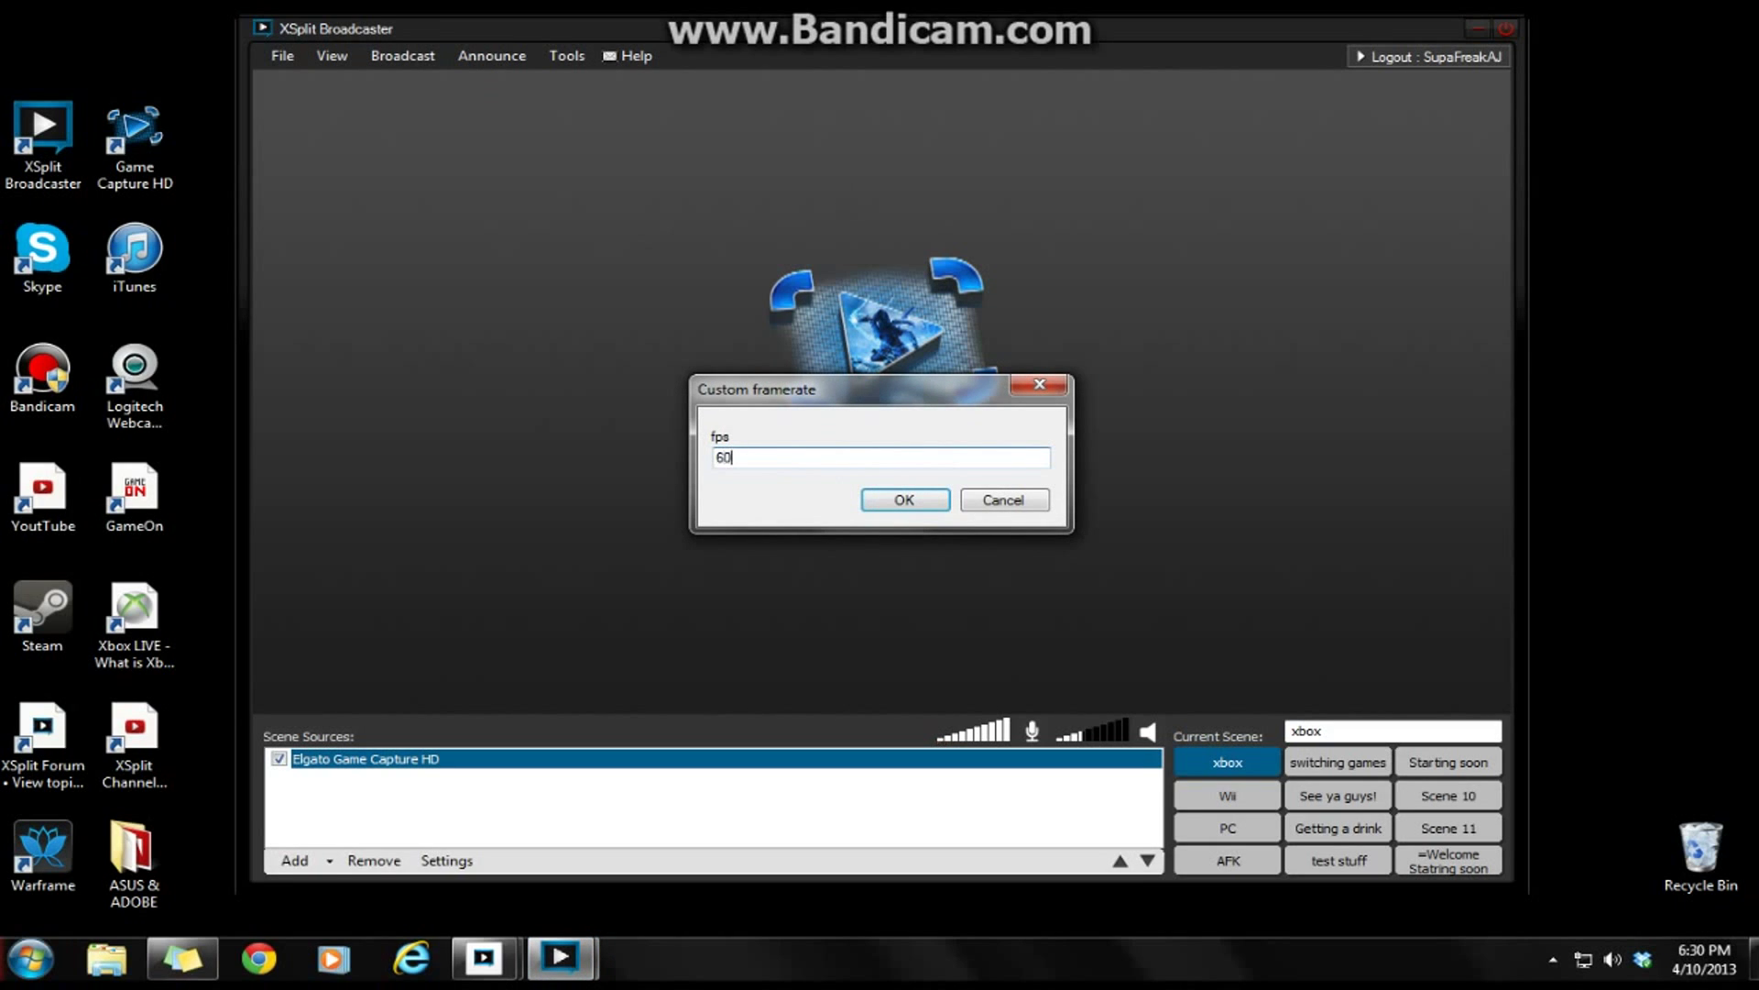
pyautogui.write('40')
pyautogui.write('60')
pyautogui.click(904, 500)
pyautogui.click(332, 56)
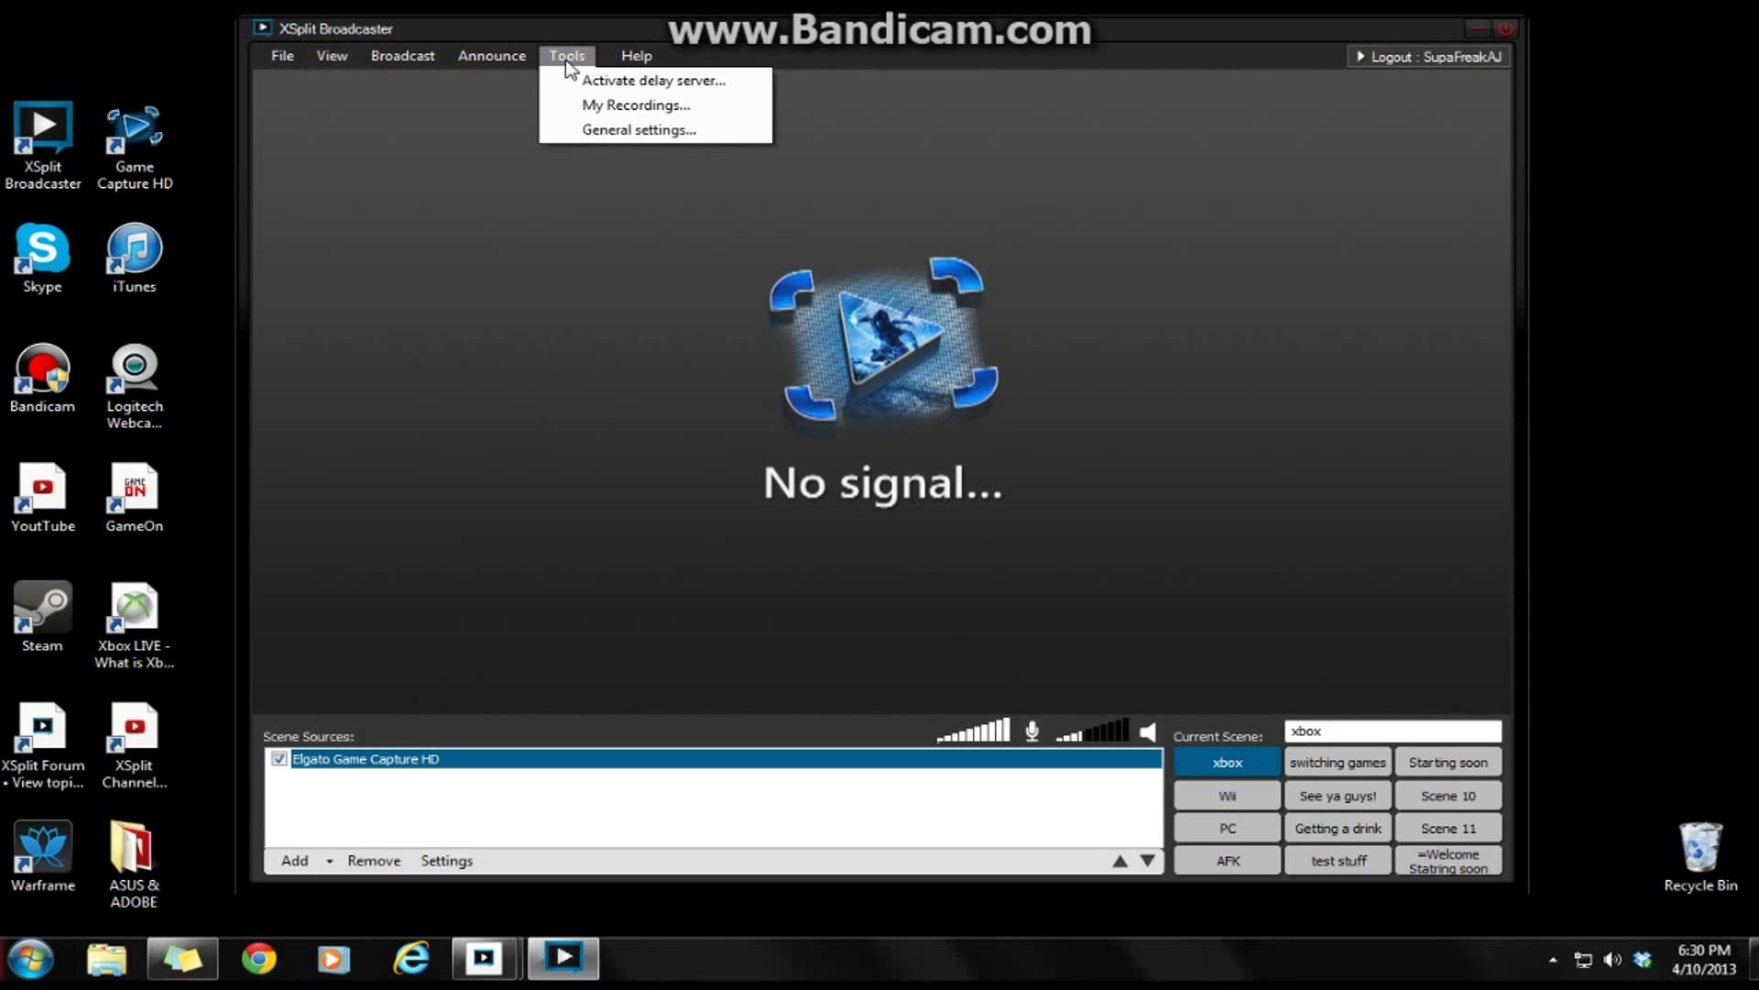
# Step: Apply the Realtek microphone in General settings and edit the Twitch channel under Channels
pyautogui.click(639, 129)
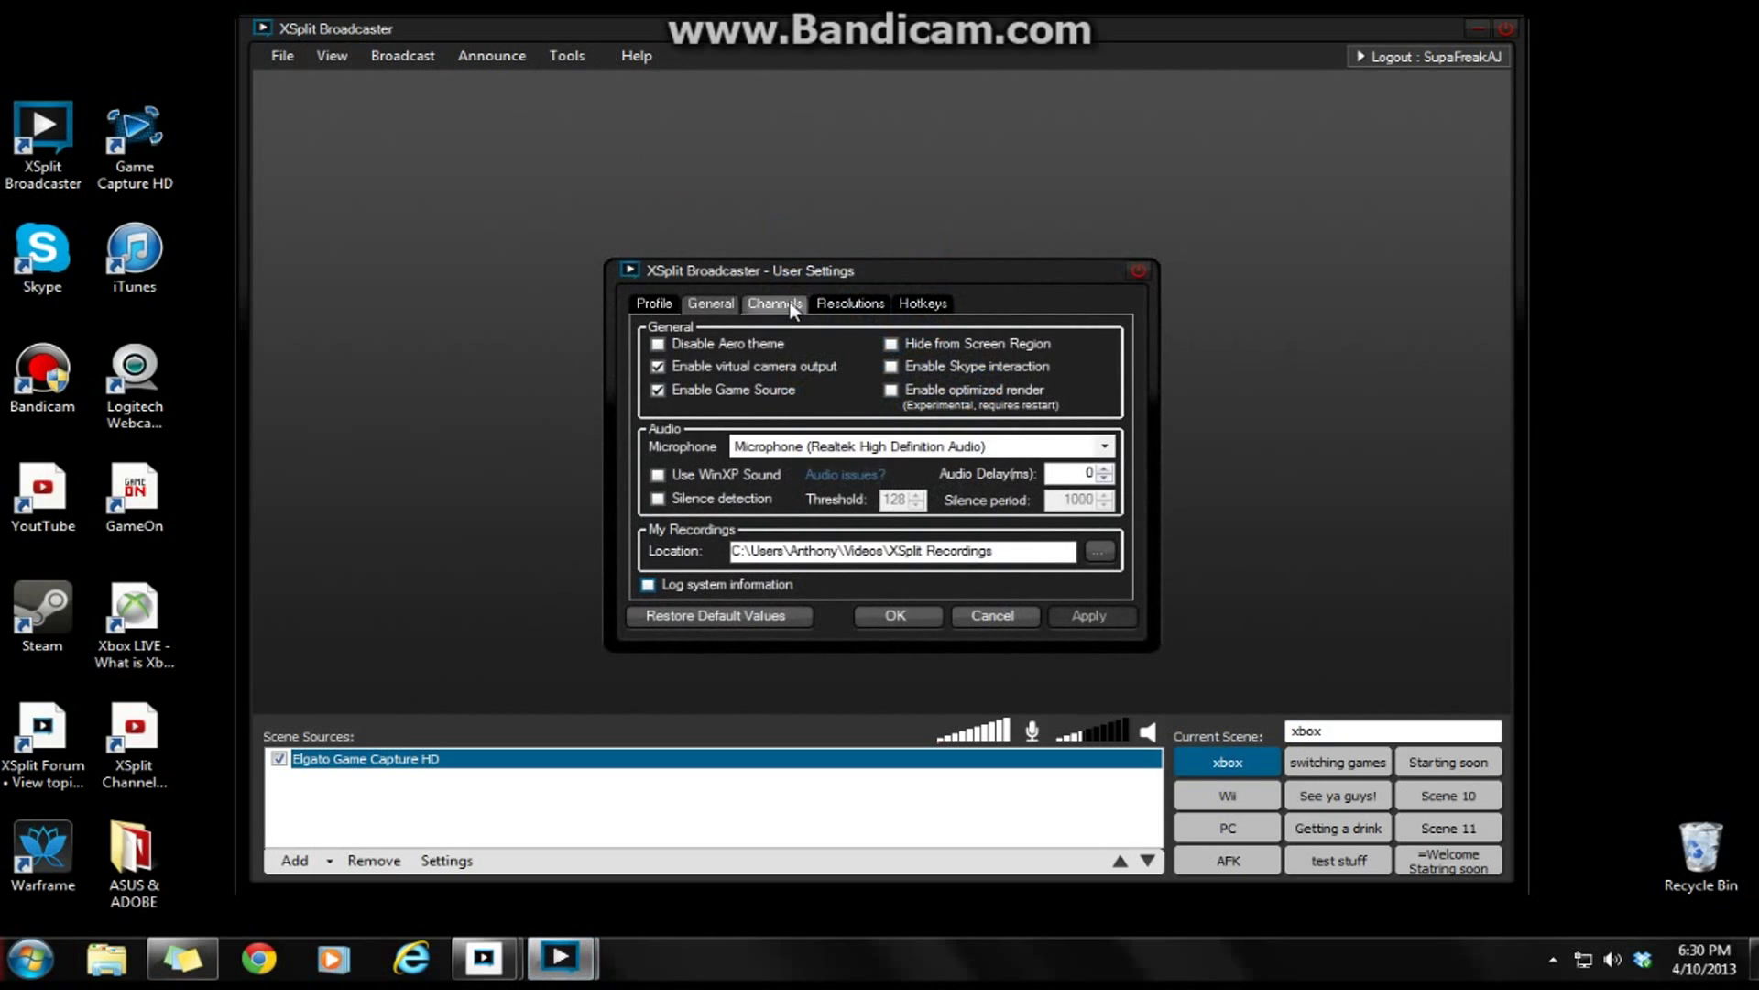
pyautogui.click(827, 450)
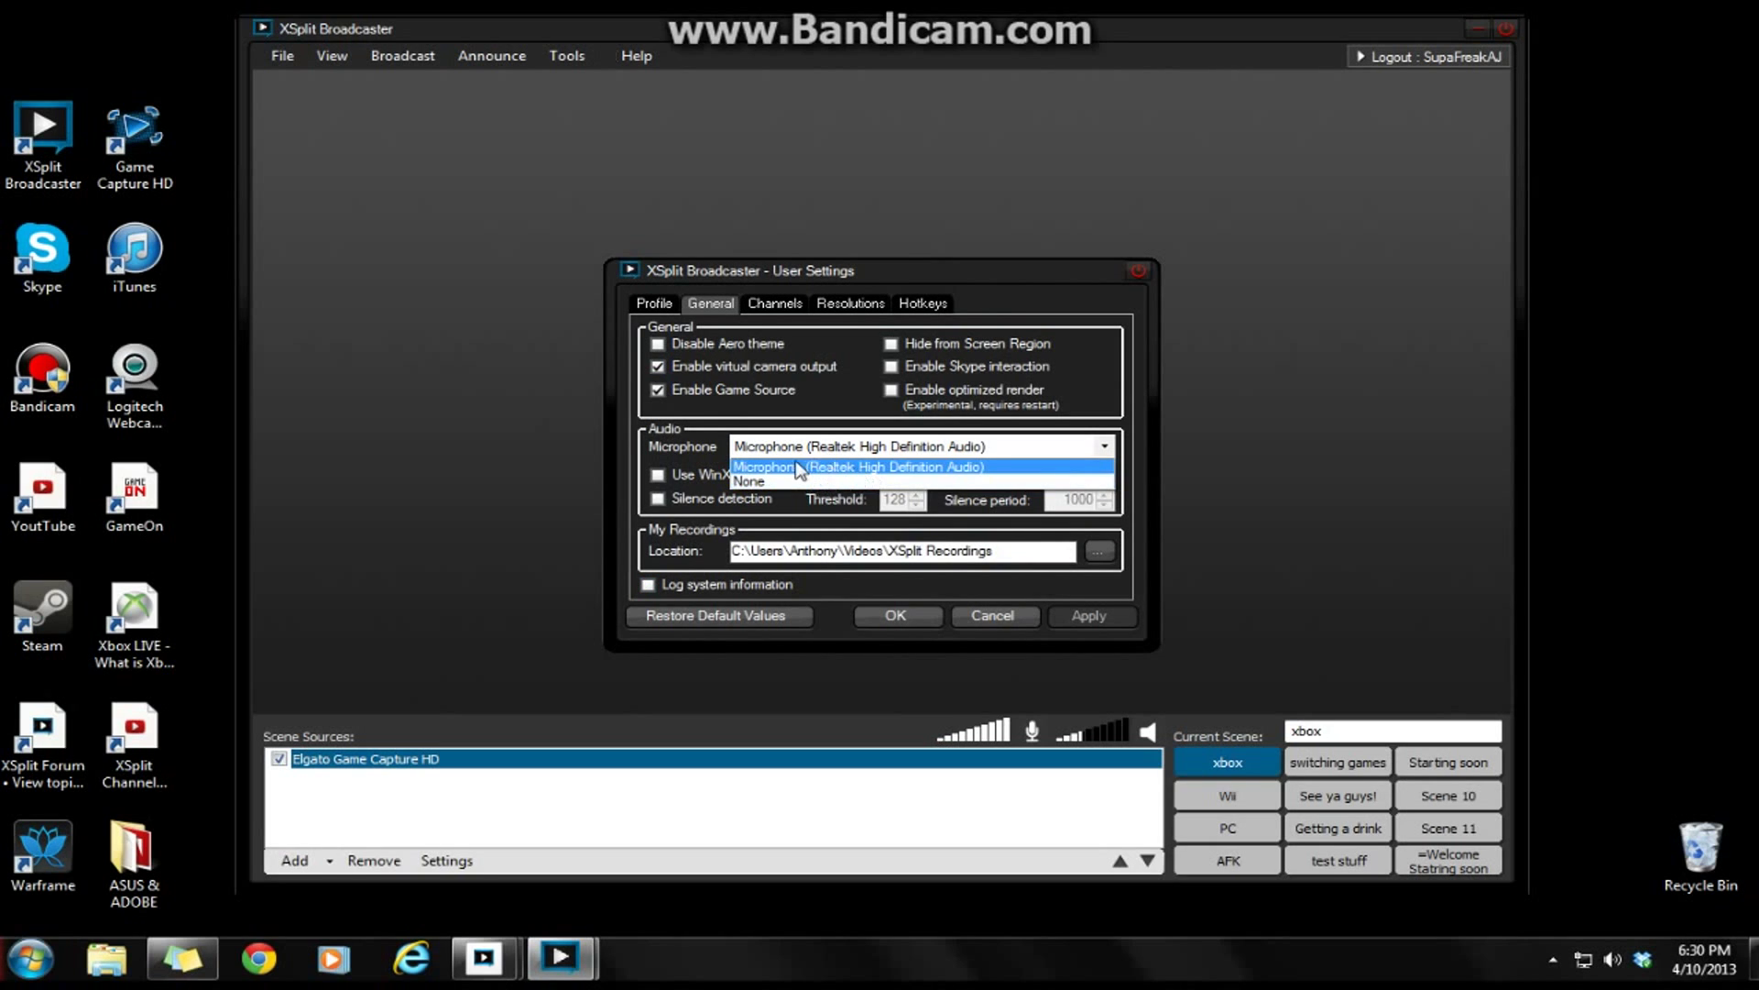
pyautogui.click(803, 468)
pyautogui.click(1083, 618)
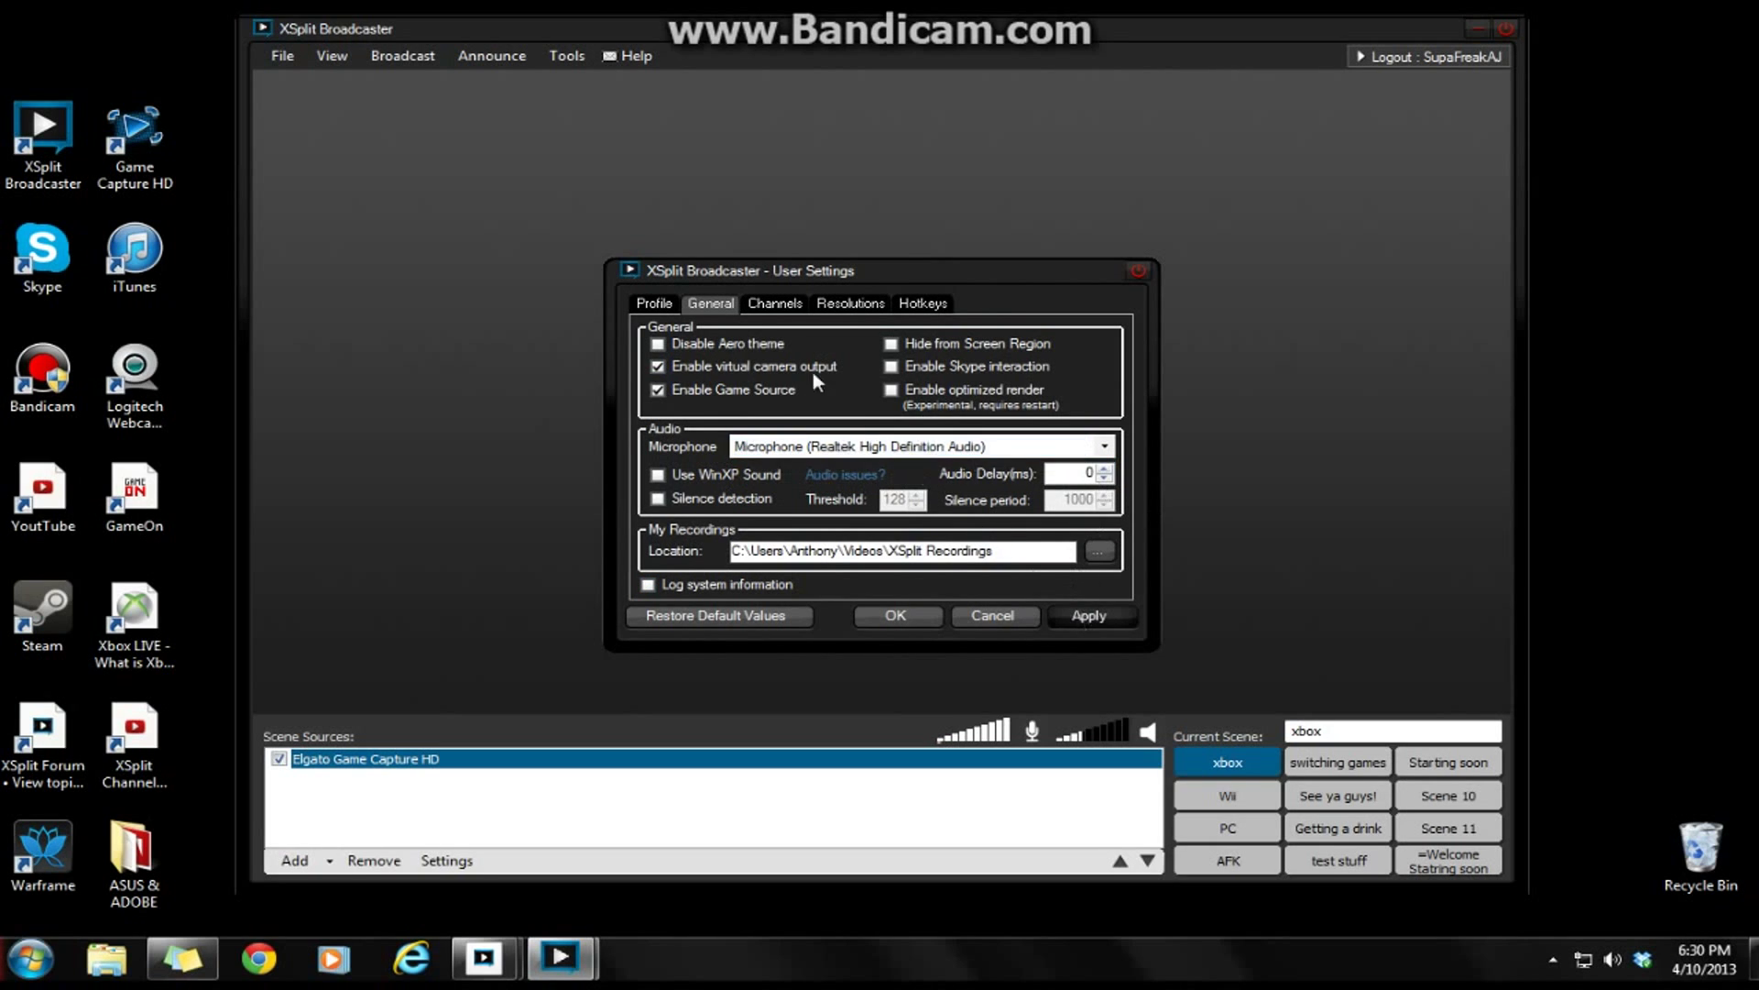
pyautogui.click(774, 302)
pyautogui.click(1108, 443)
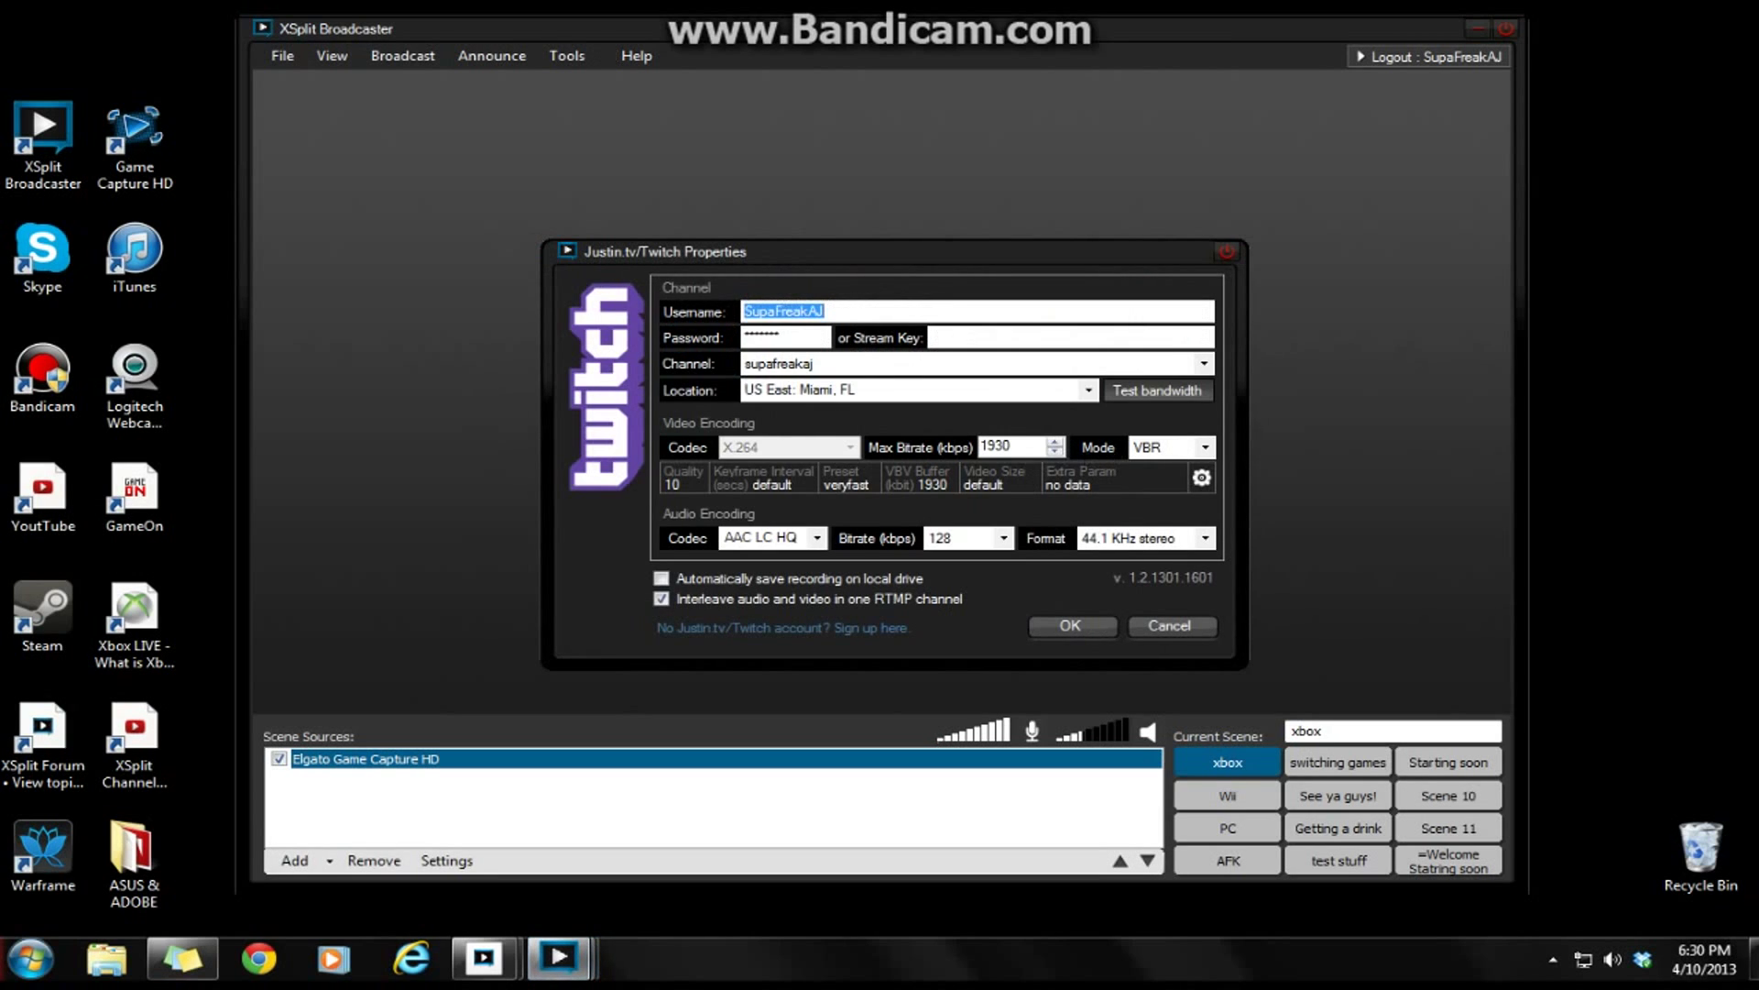
# Step: Trial-edit Twitch Max Bitrate and try 192 then 160 kbps audio bitrates
pyautogui.click(1011, 447)
pyautogui.press('BackSpace')
pyautogui.press('BackSpace')
pyautogui.press('BackSpace')
pyautogui.write('20')
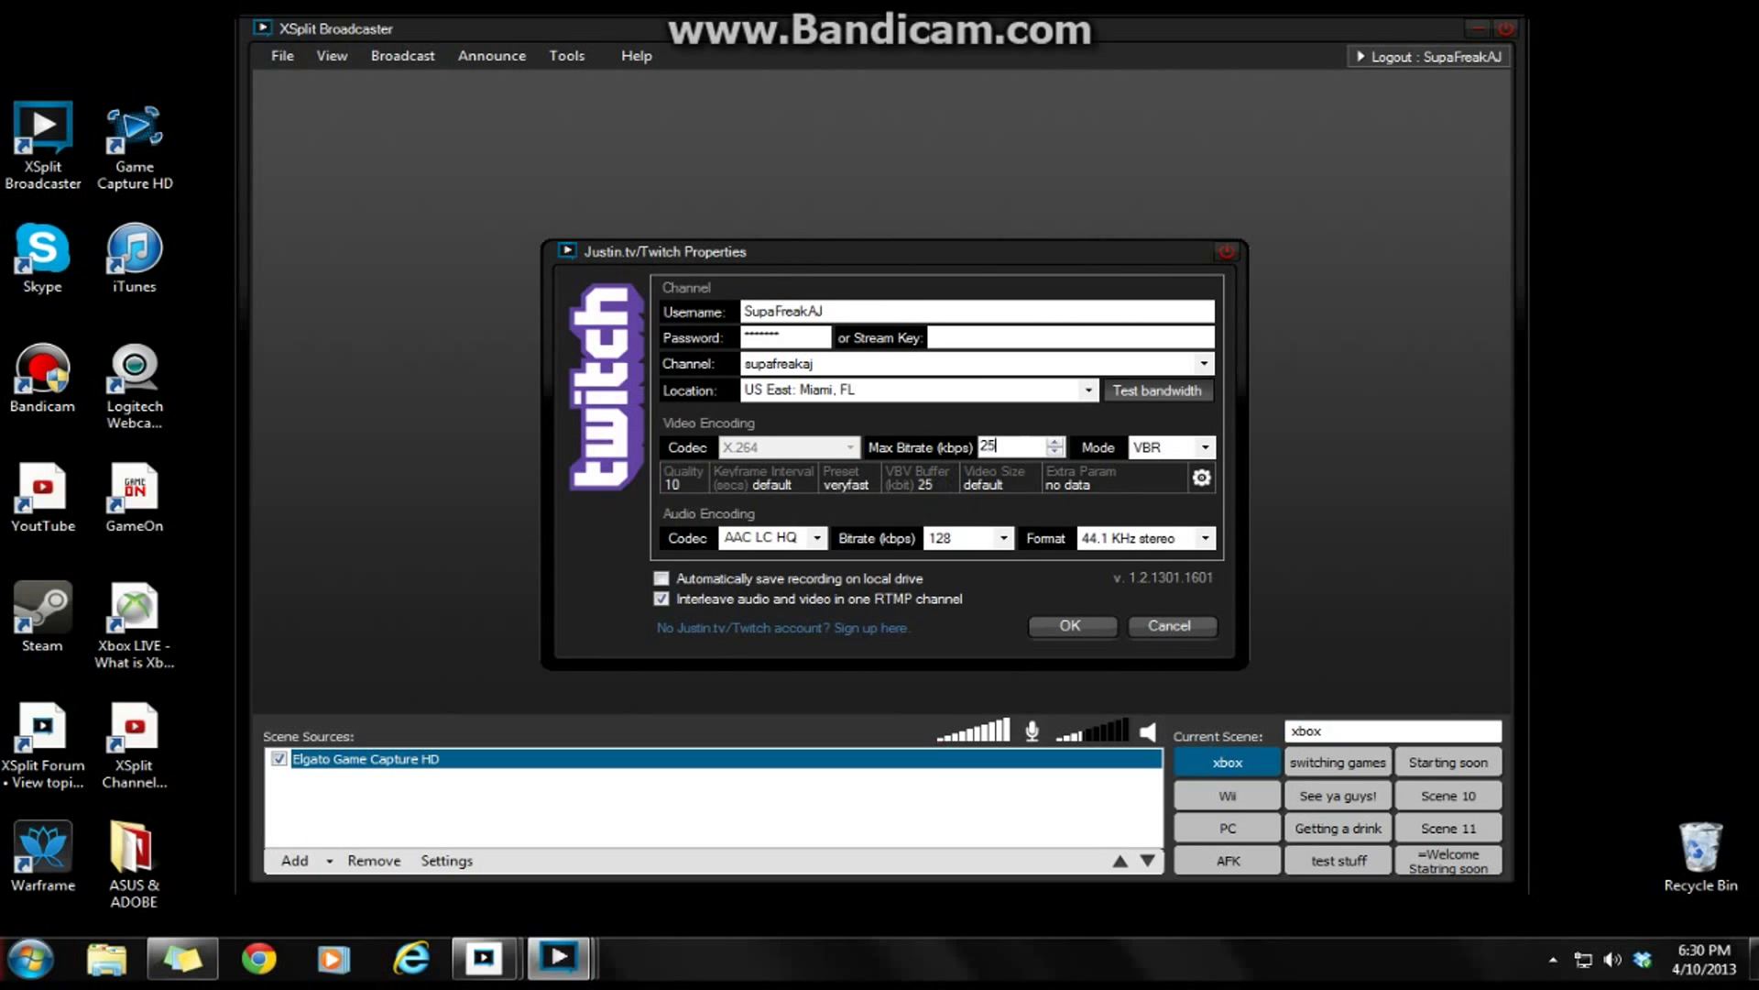
pyautogui.write('00')
pyautogui.press('BackSpace')
pyautogui.press('BackSpace')
pyautogui.press('BackSpace')
pyautogui.write('300')
pyautogui.click(1005, 538)
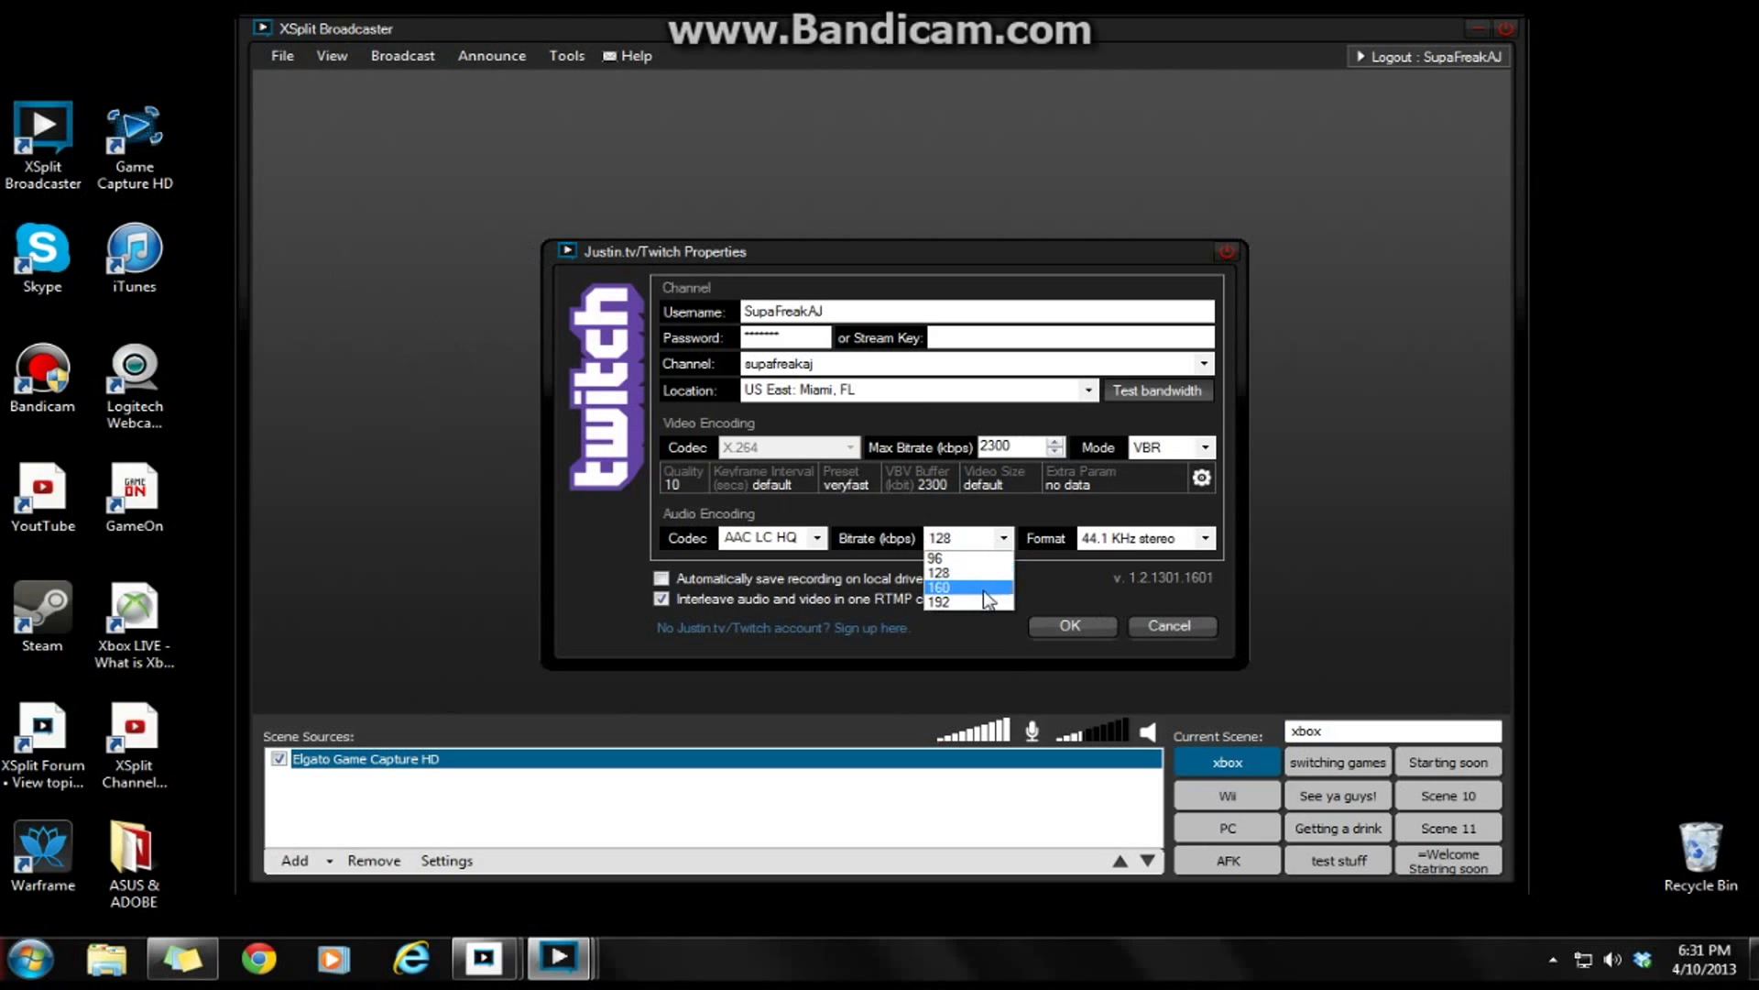
pyautogui.click(977, 600)
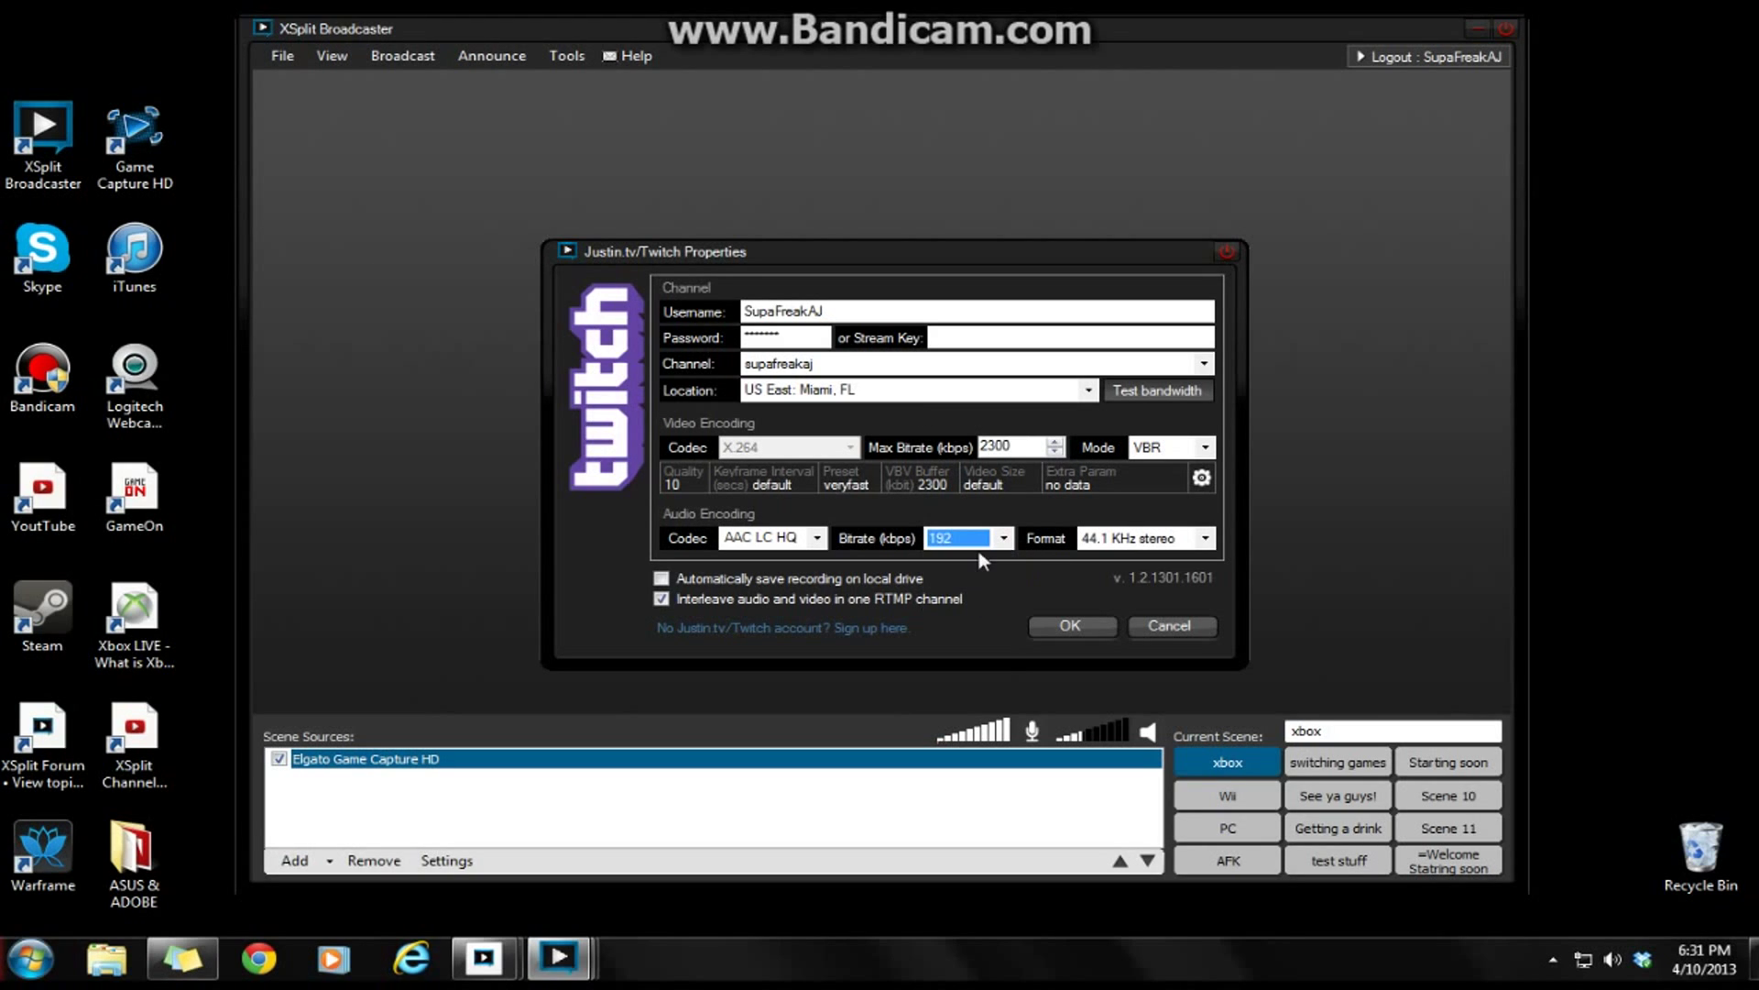
pyautogui.click(1004, 538)
pyautogui.click(981, 590)
# Step: Trial Max Bitrate values like 14000 and 3000, then cancel and close User Settings
pyautogui.click(1022, 448)
pyautogui.press('BackSpace')
pyautogui.press('BackSpace')
pyautogui.press('BackSpace')
pyautogui.write('3')
pyautogui.write('00')
pyautogui.press('BackSpace')
pyautogui.press('BackSpace')
pyautogui.press('BackSpace')
pyautogui.write('14000')
pyautogui.press('BackSpace')
pyautogui.press('BackSpace')
pyautogui.press('BackSpace')
pyautogui.press('BackSpace')
pyautogui.press('BackSpace')
pyautogui.write('3000')
pyautogui.press('BackSpace')
pyautogui.press('BackSpace')
pyautogui.press('BackSpace')
pyautogui.press('BackSpace')
pyautogui.write('3000')
pyautogui.press('BackSpace')
pyautogui.press('BackSpace')
pyautogui.press('BackSpace')
pyautogui.press('BackSpace')
pyautogui.write('5')
pyautogui.press('BackSpace')
pyautogui.click(1169, 626)
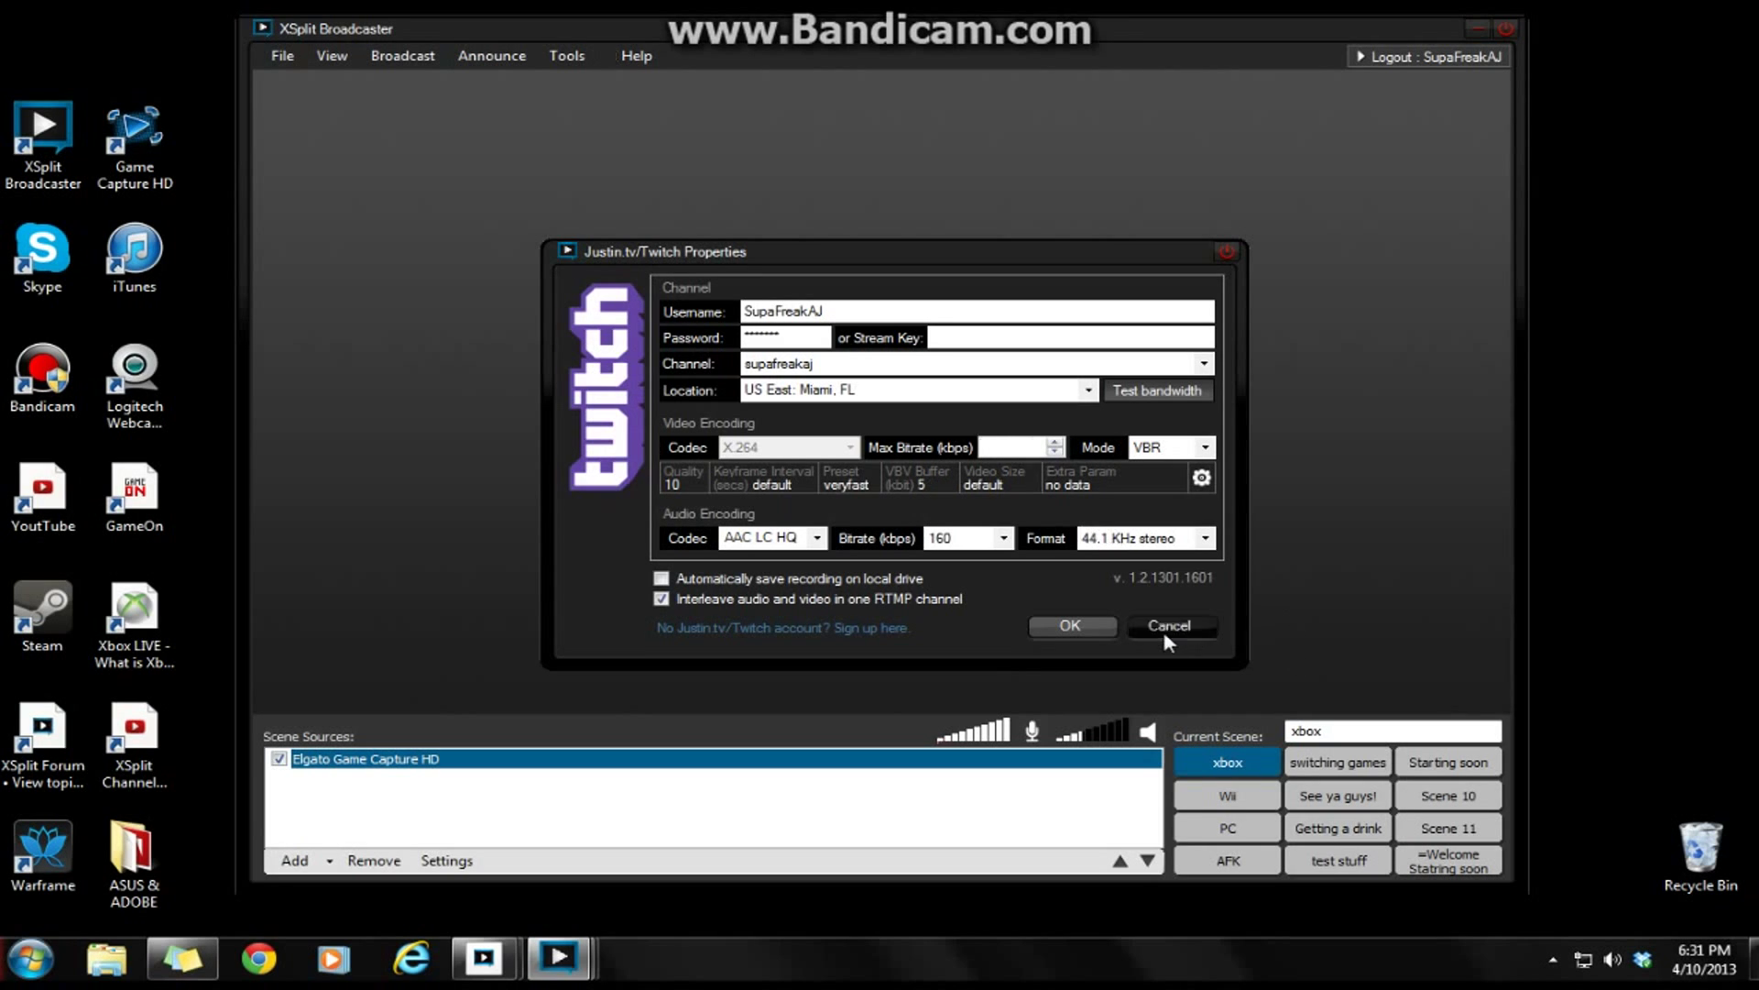
pyautogui.click(1140, 272)
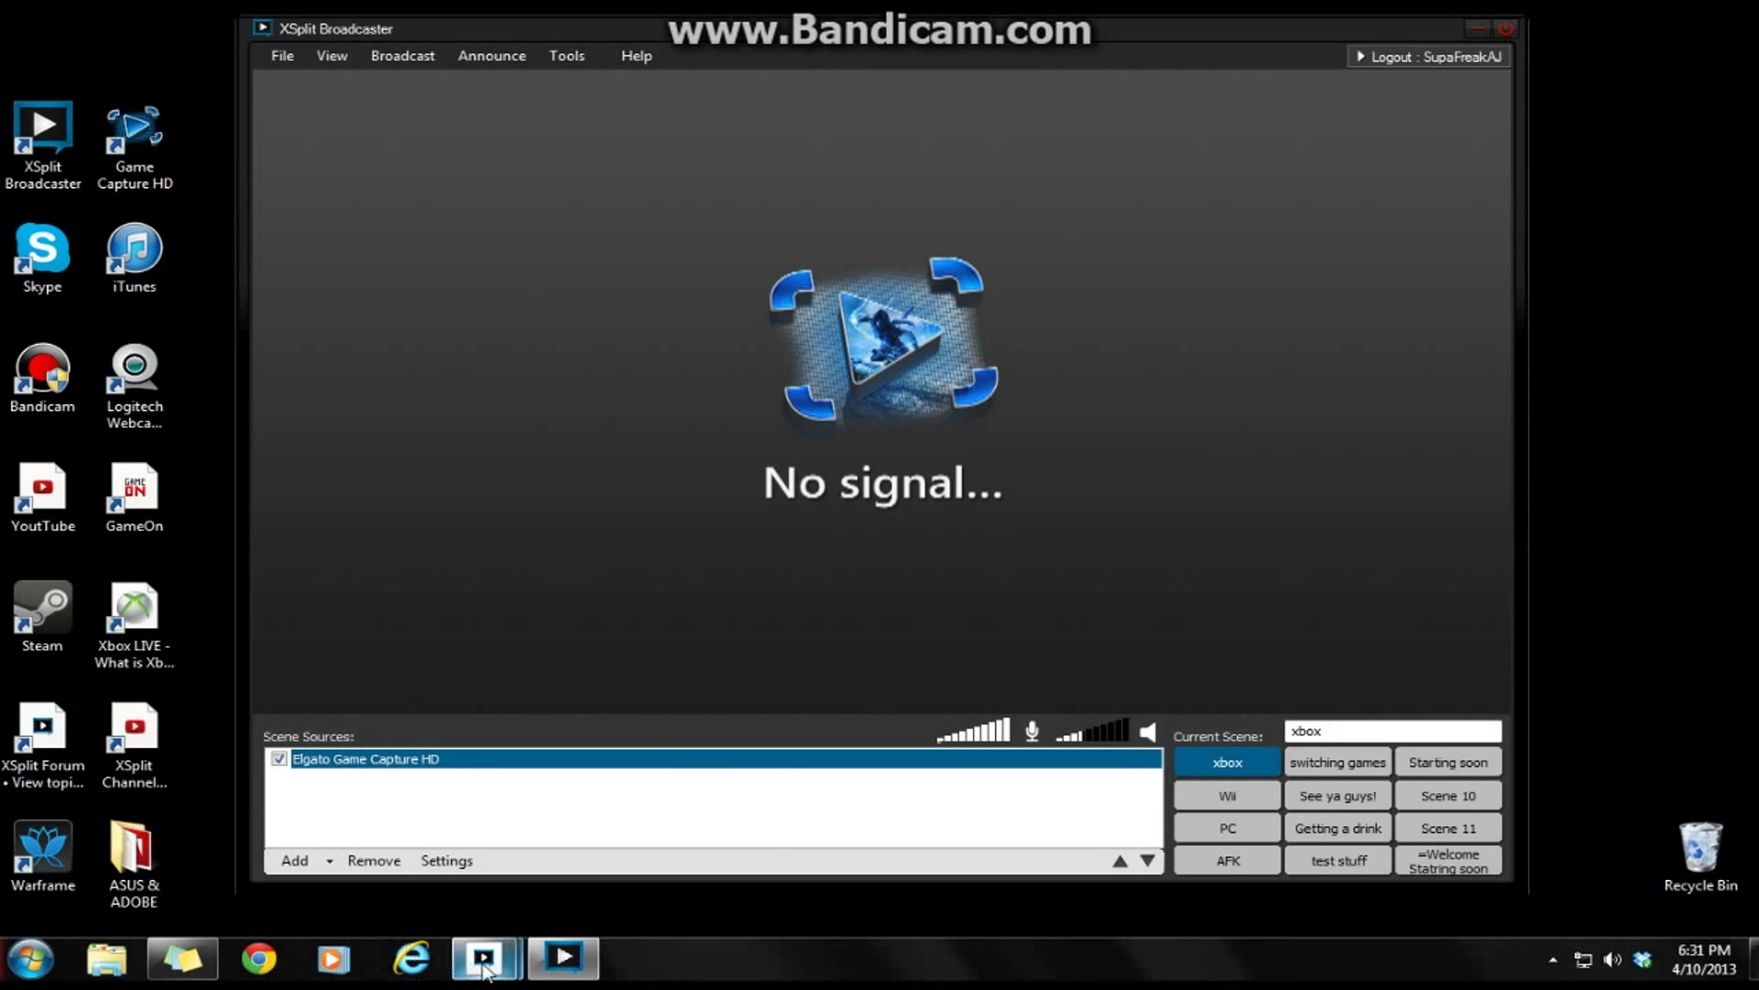
# Step: View the Flickr 720p FPS/bitrate chart in the browser, then bring XSplit back in front
pyautogui.moveTo(412, 959)
pyautogui.click(583, 826)
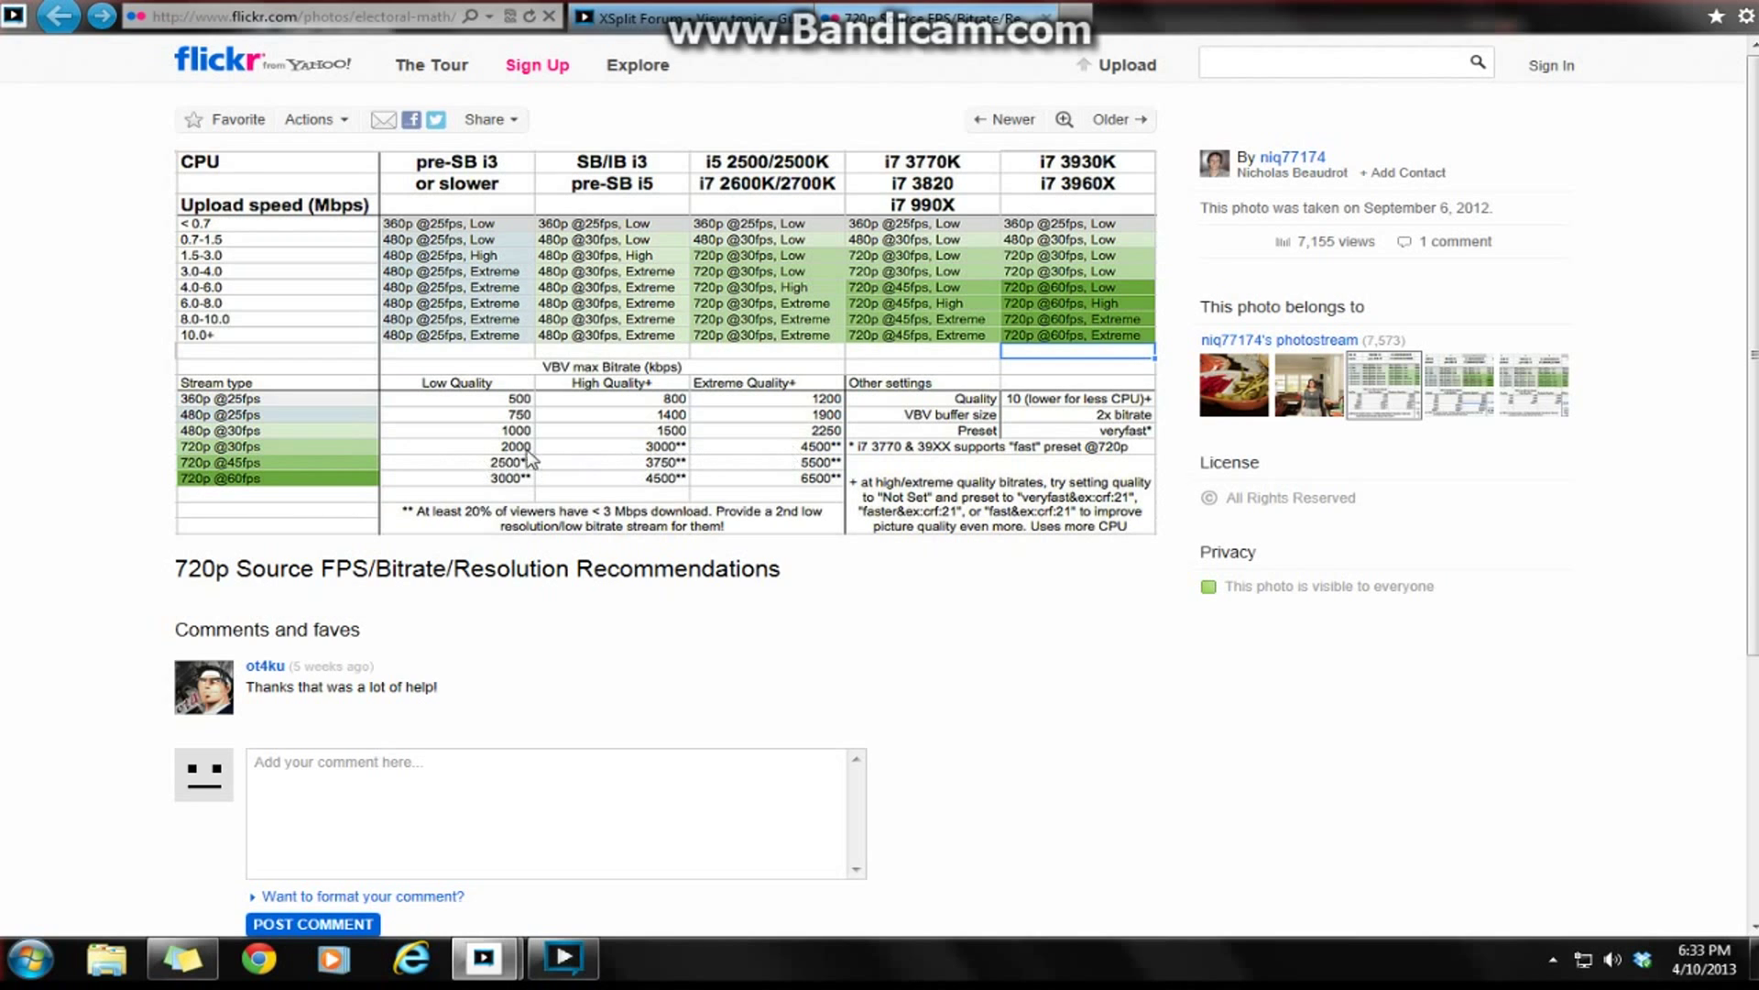
pyautogui.click(561, 955)
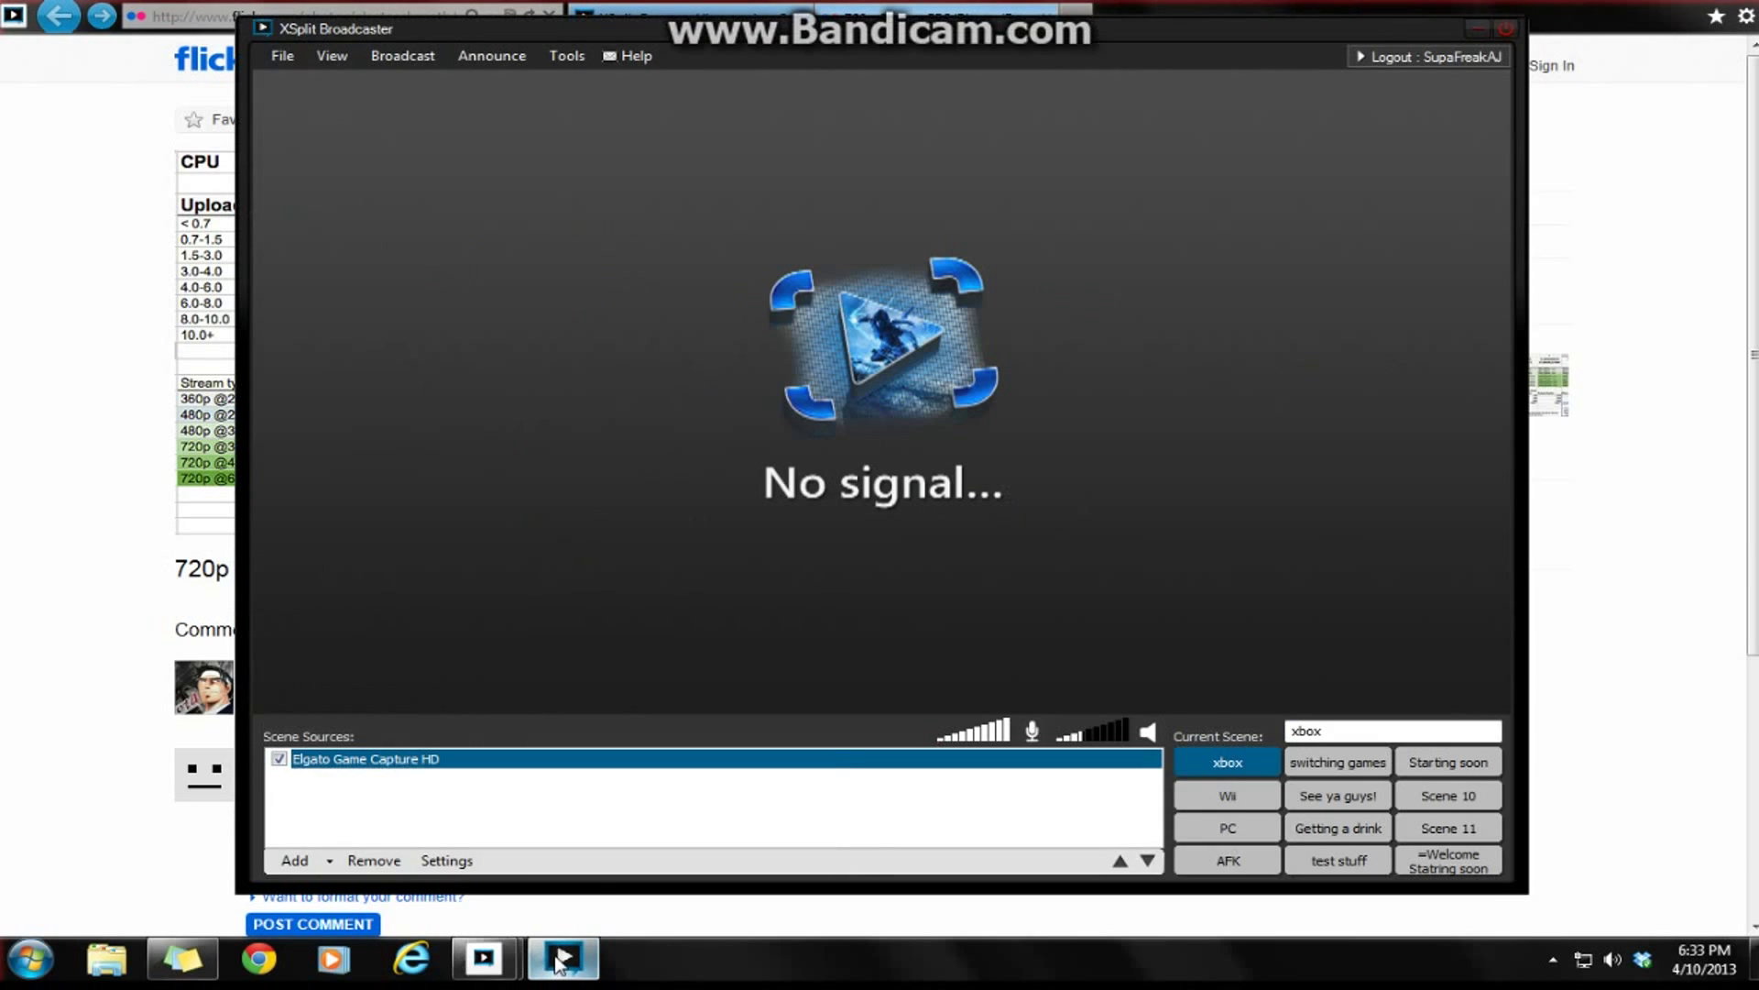
# Step: Clear windows to the desktop, then restore XSplit and the bitrate-chart browser
pyautogui.click(1462, 29)
pyautogui.press('super+d')
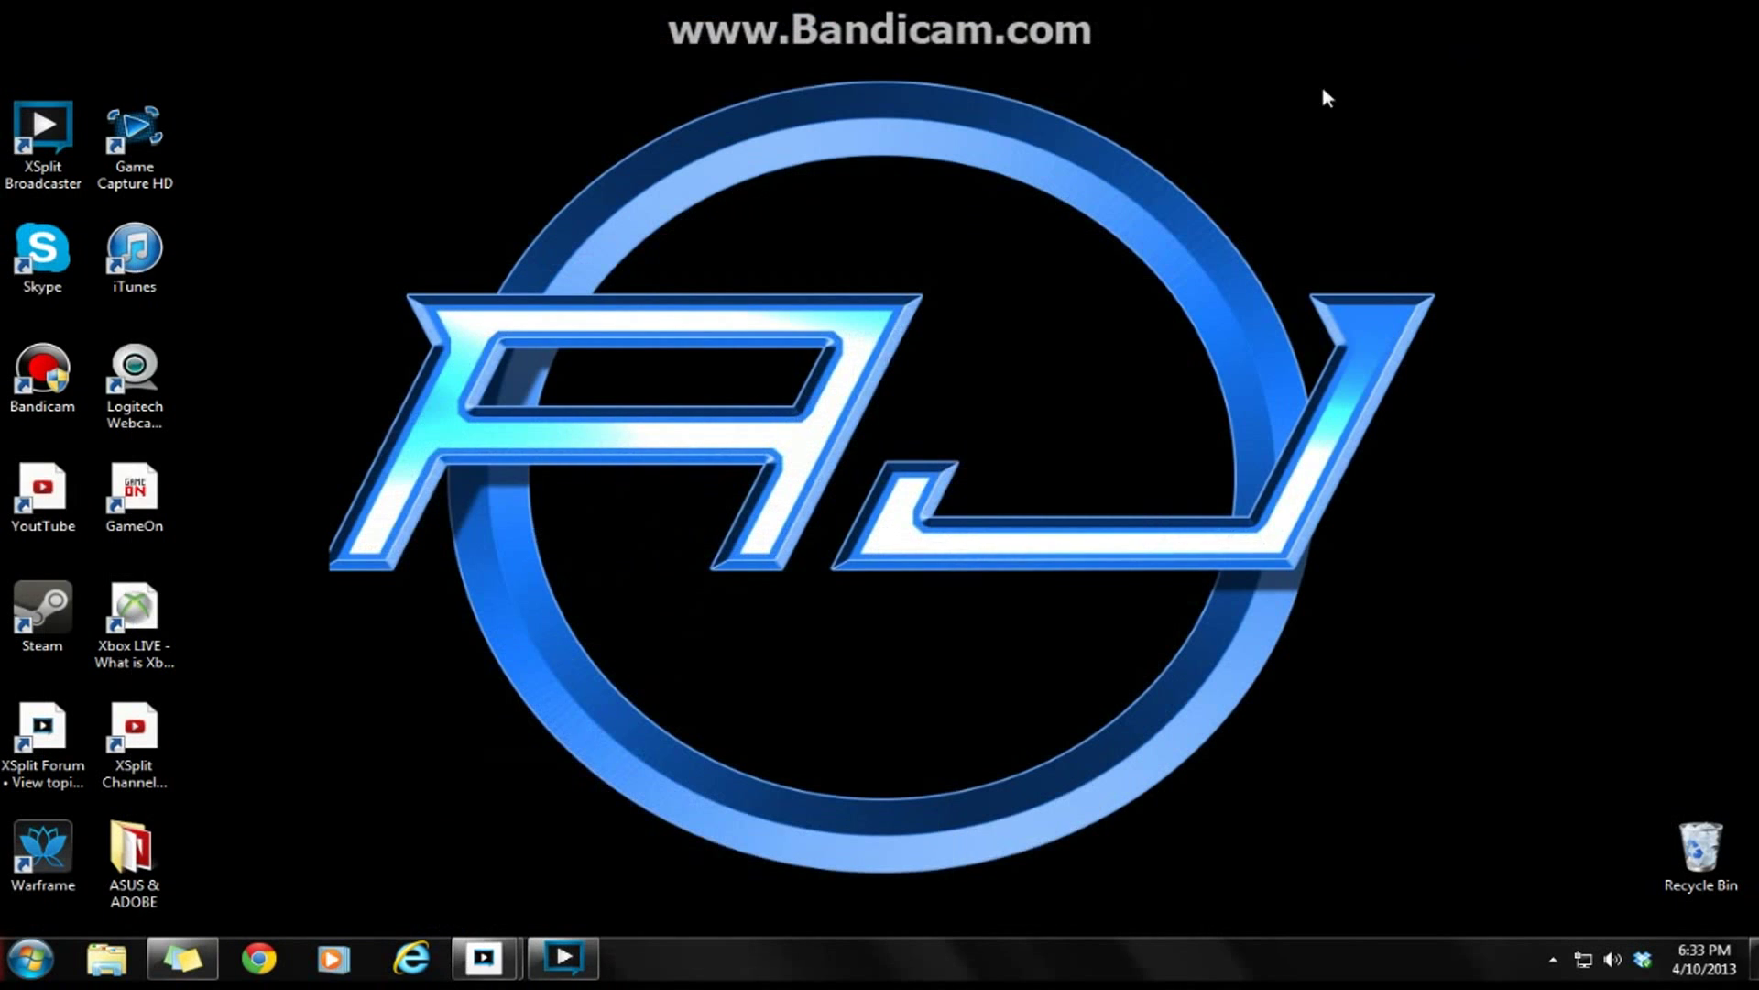
pyautogui.click(575, 948)
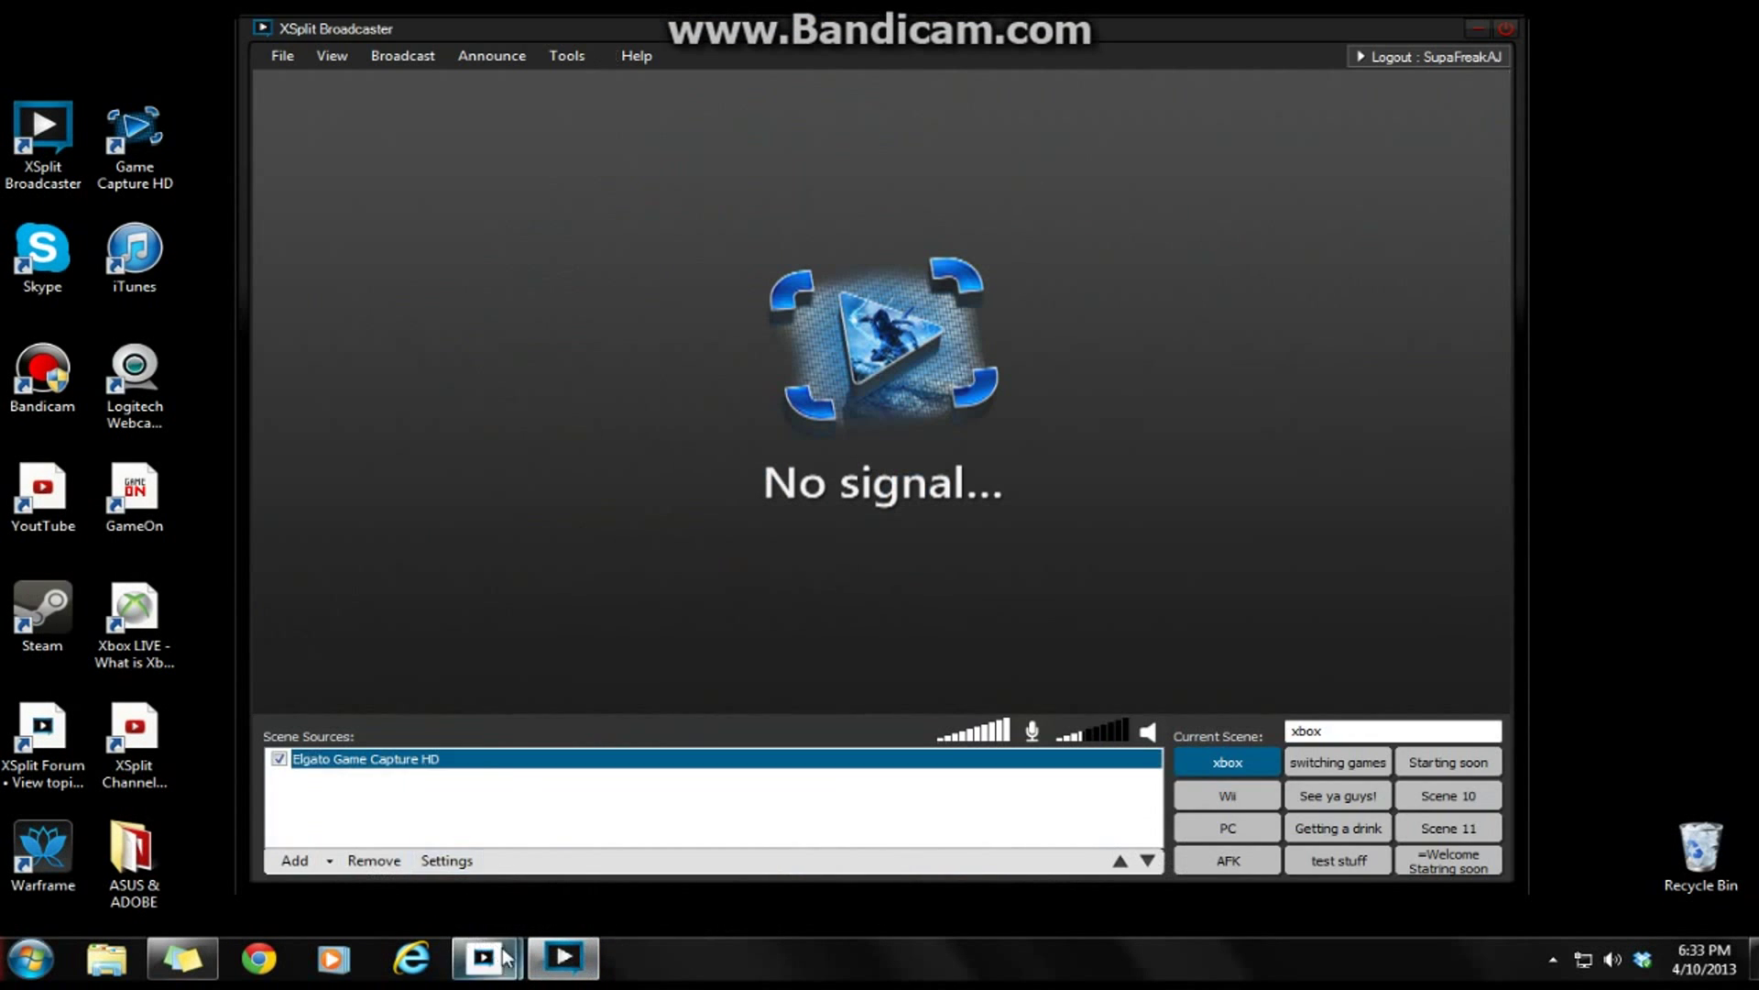
pyautogui.moveTo(483, 958)
pyautogui.click(621, 845)
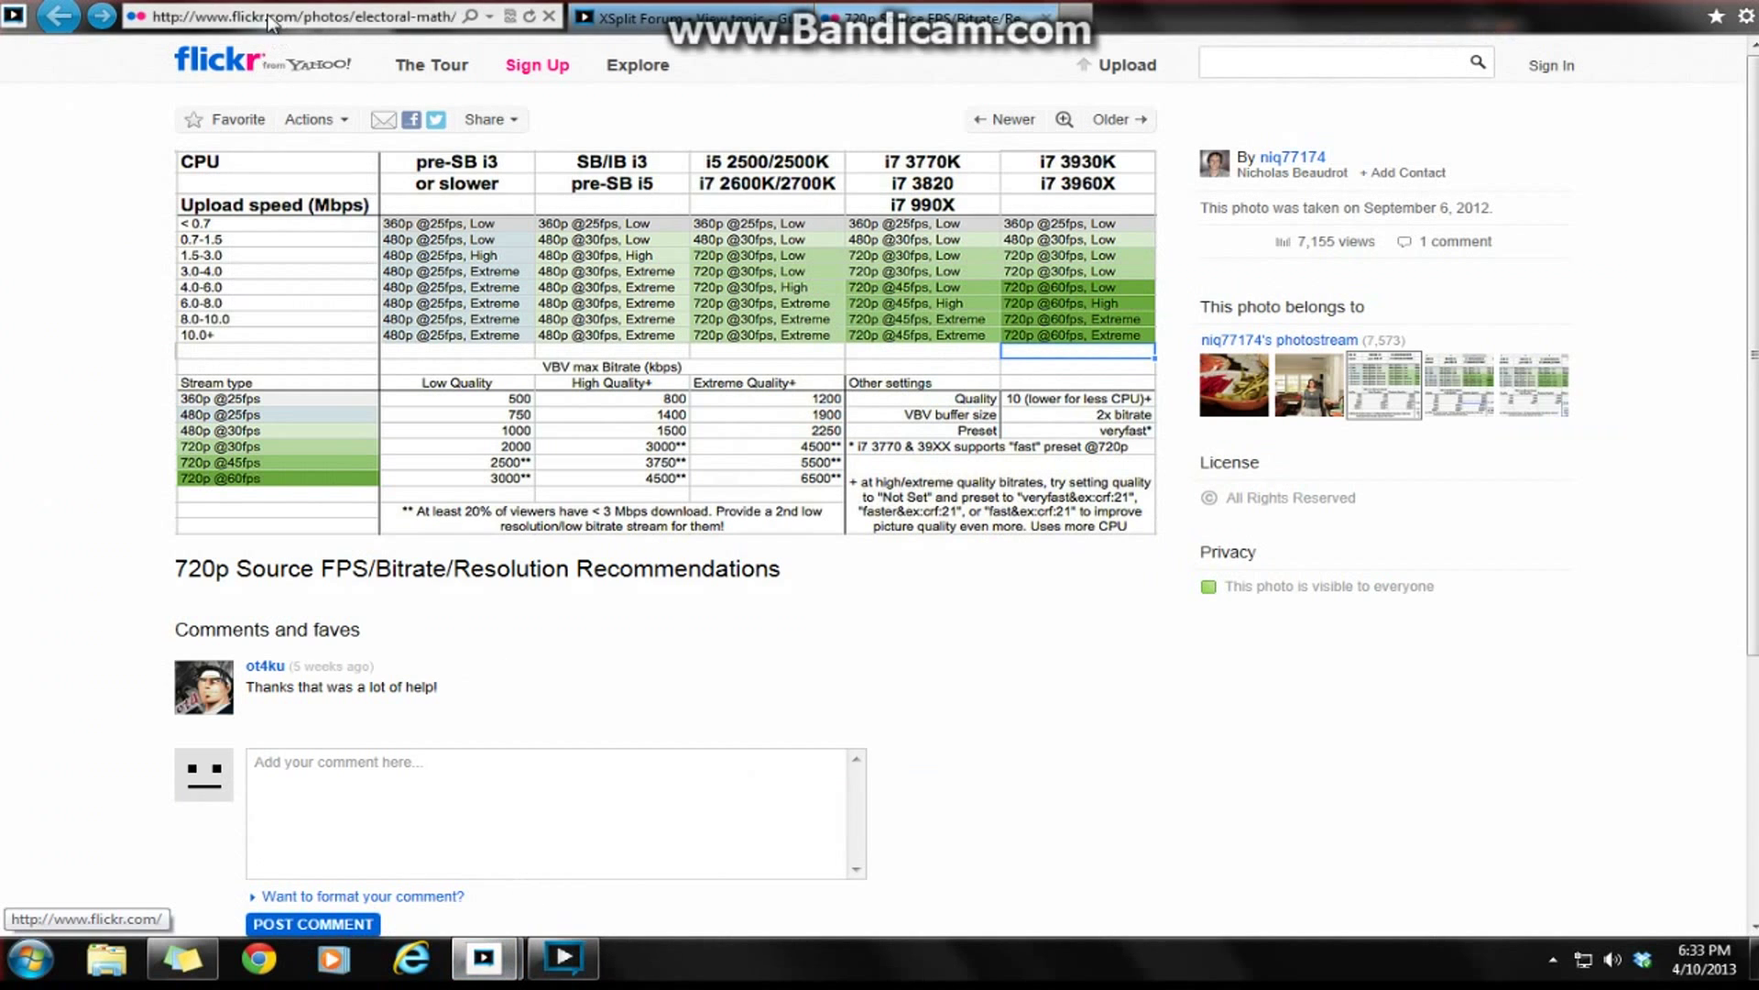
# Step: Check the XSplit forum and Flickr 720p chart tabs, then minimize the browser
pyautogui.click(660, 18)
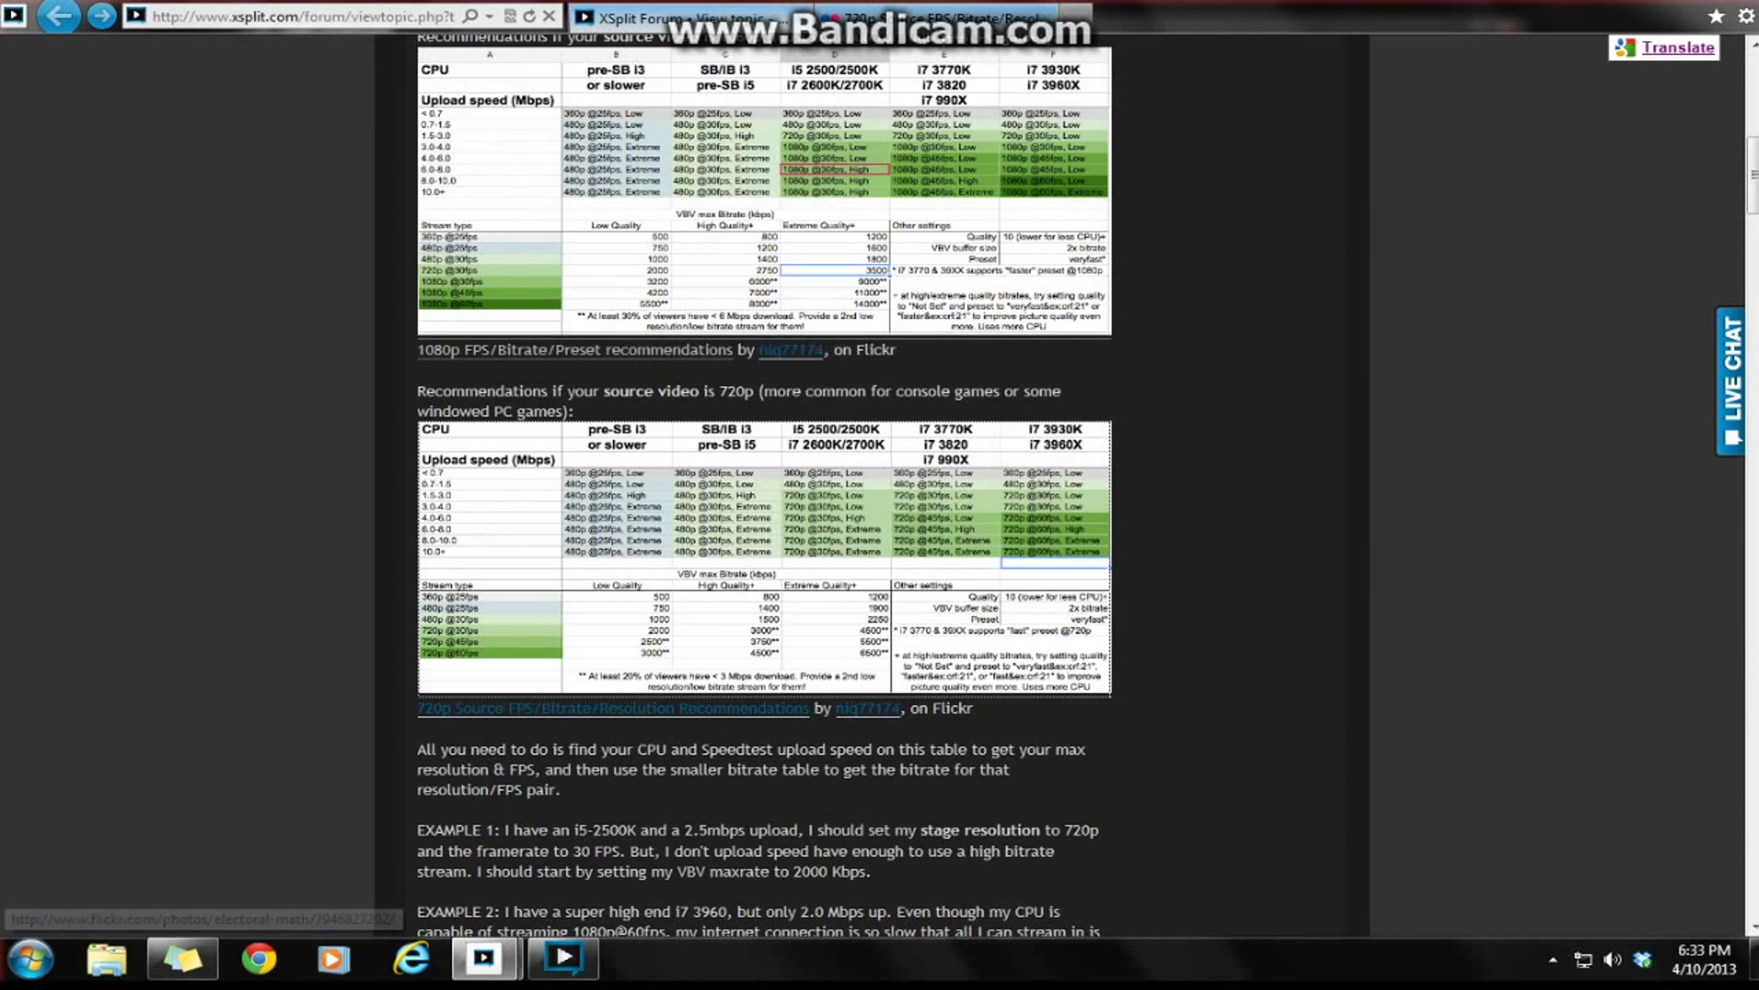
pyautogui.click(612, 707)
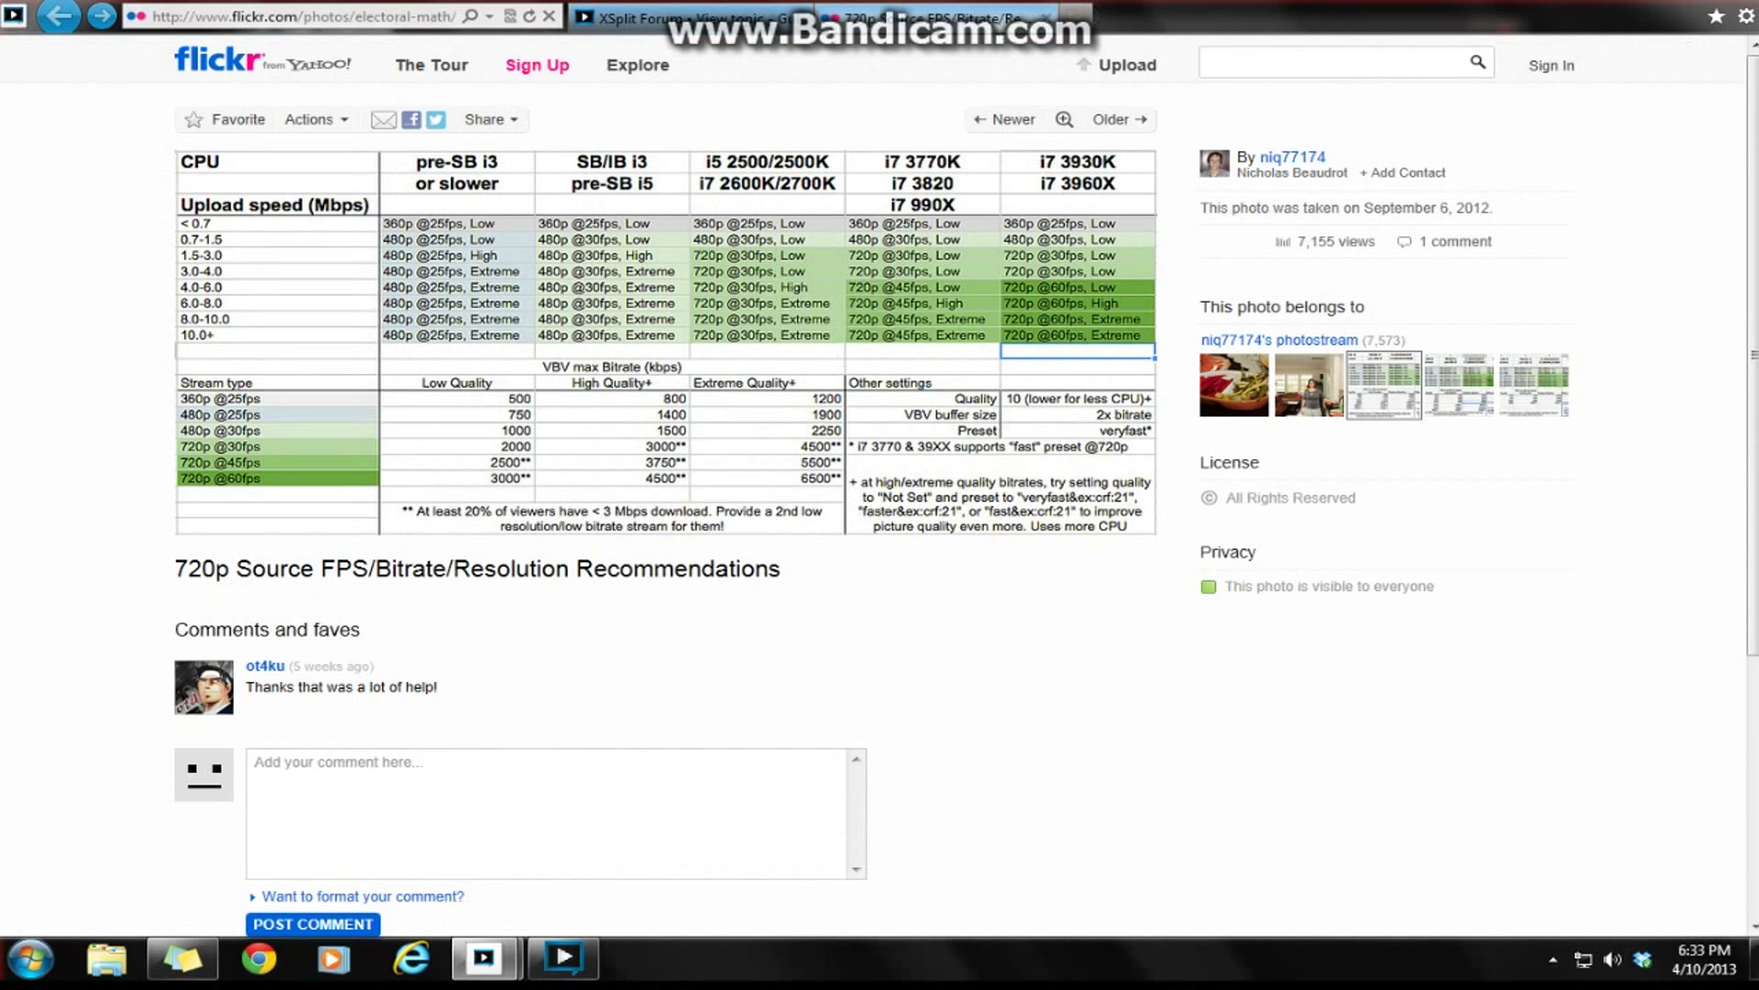
pyautogui.press('super+Down')
pyautogui.click(1418, 133)
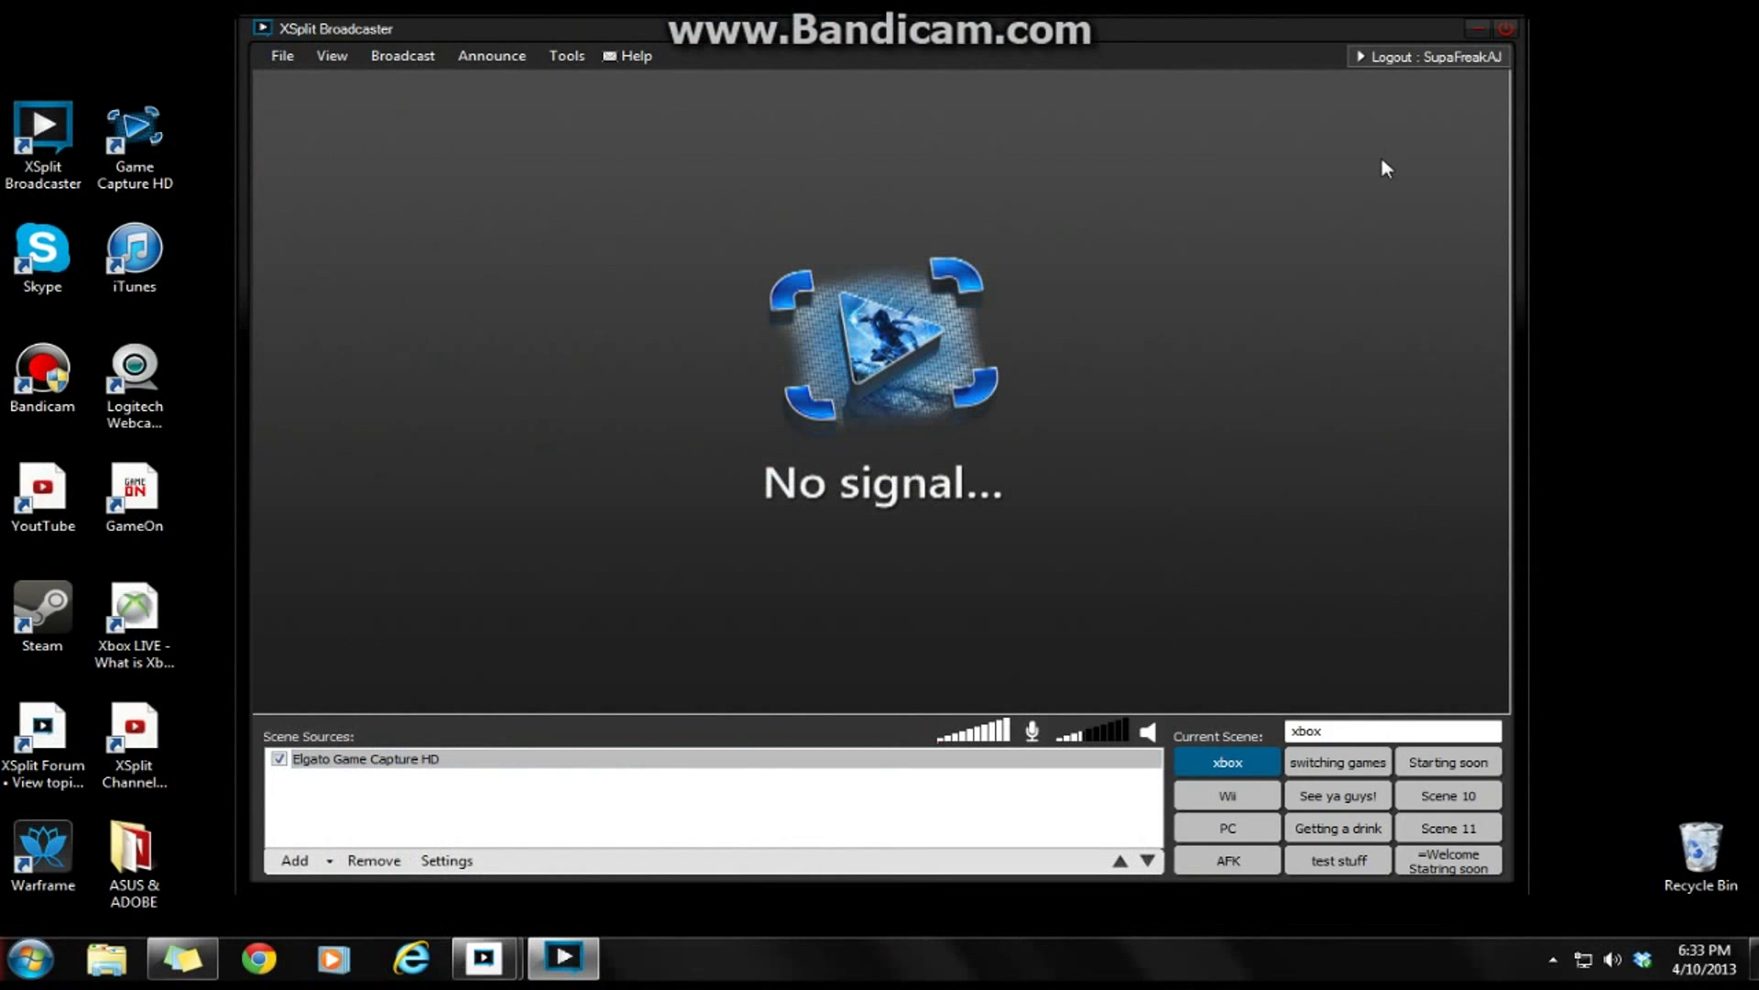